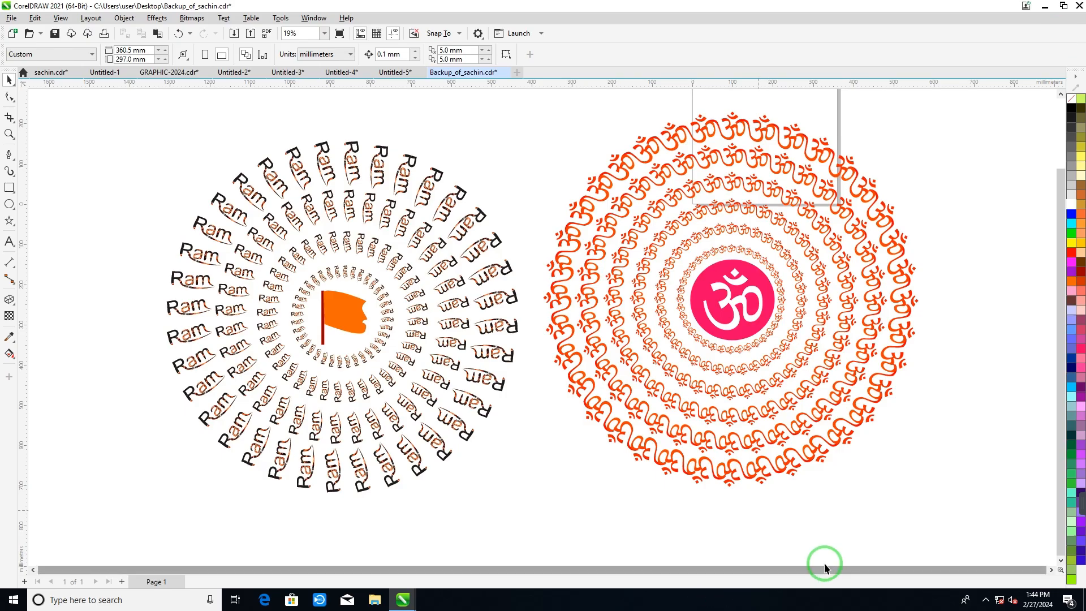
Step: Examine the finished circular Ram and Om designs, selecting each artwork and viewing its repeated rings up close
{"action": "left_click", "coordinate": [1051, 569]}
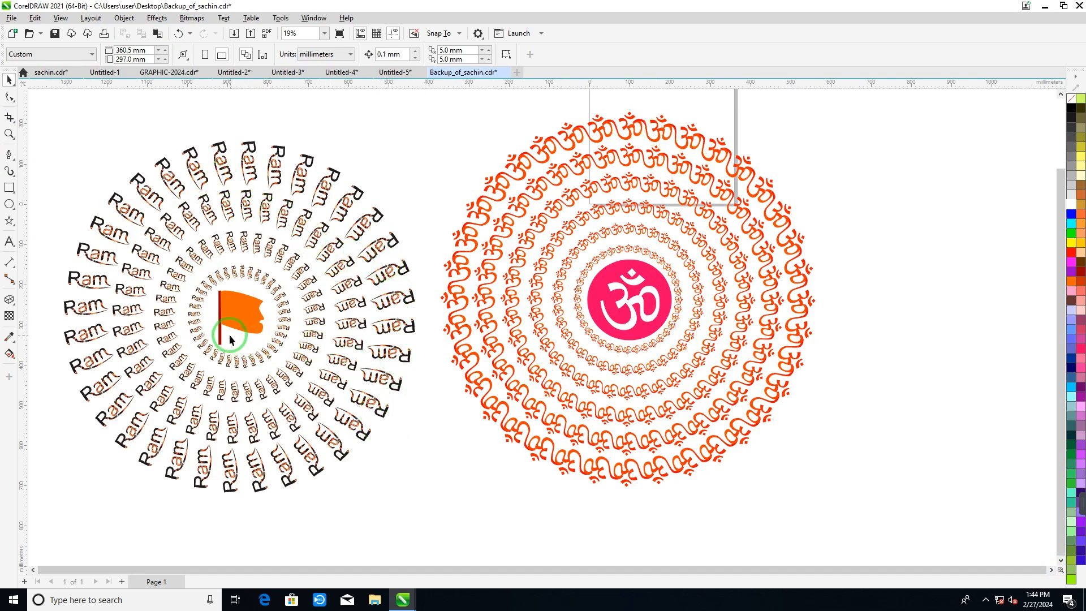
{"action": "left_click", "coordinate": [542, 418]}
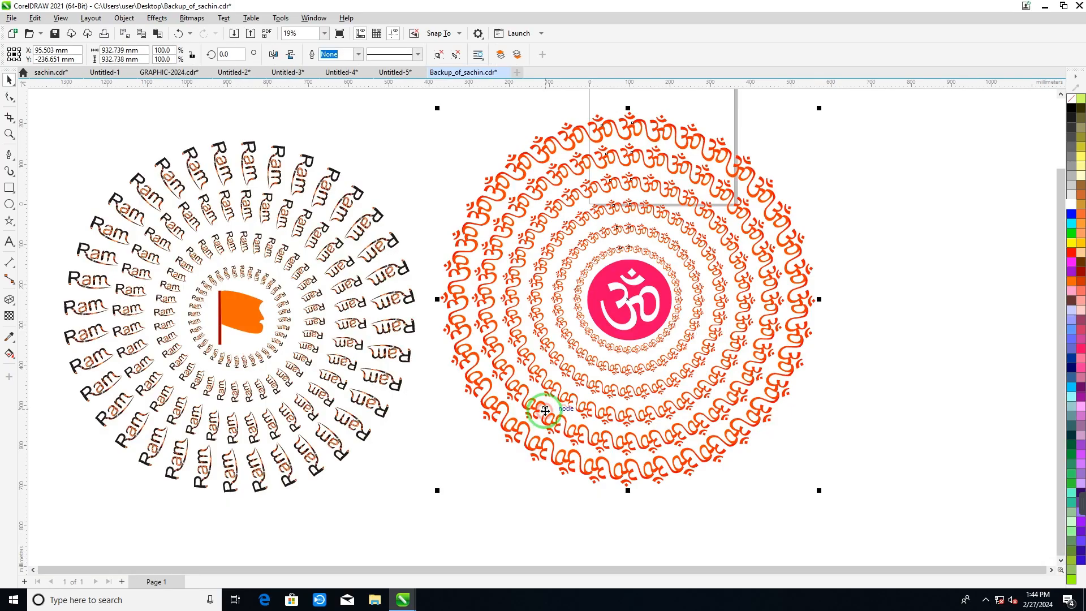
{"action": "left_click", "coordinate": [224, 214]}
{"action": "left_click", "coordinate": [420, 466]}
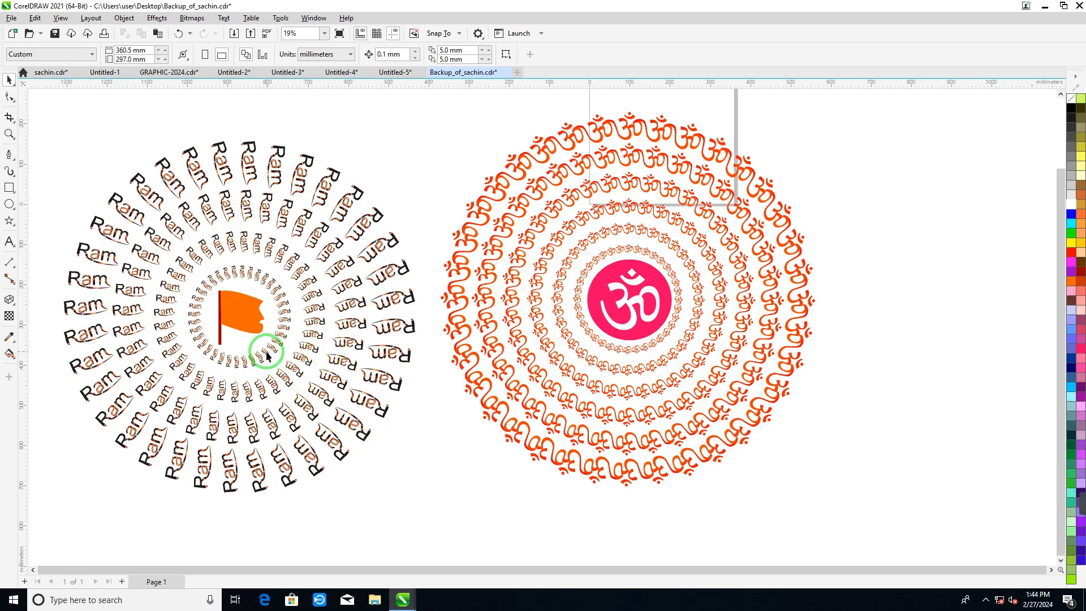
{"action": "left_click_drag", "start_coordinate": [267, 357], "coordinate": [268, 348]}
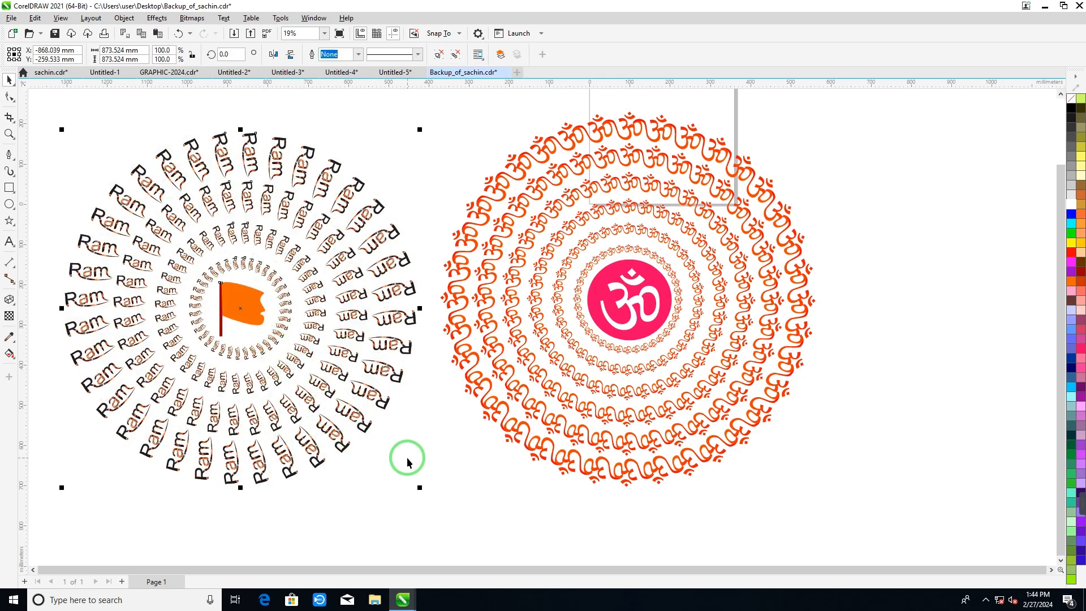
{"action": "scroll", "coordinate": [444, 305], "scroll_direction": "up", "scroll_amount": 1}
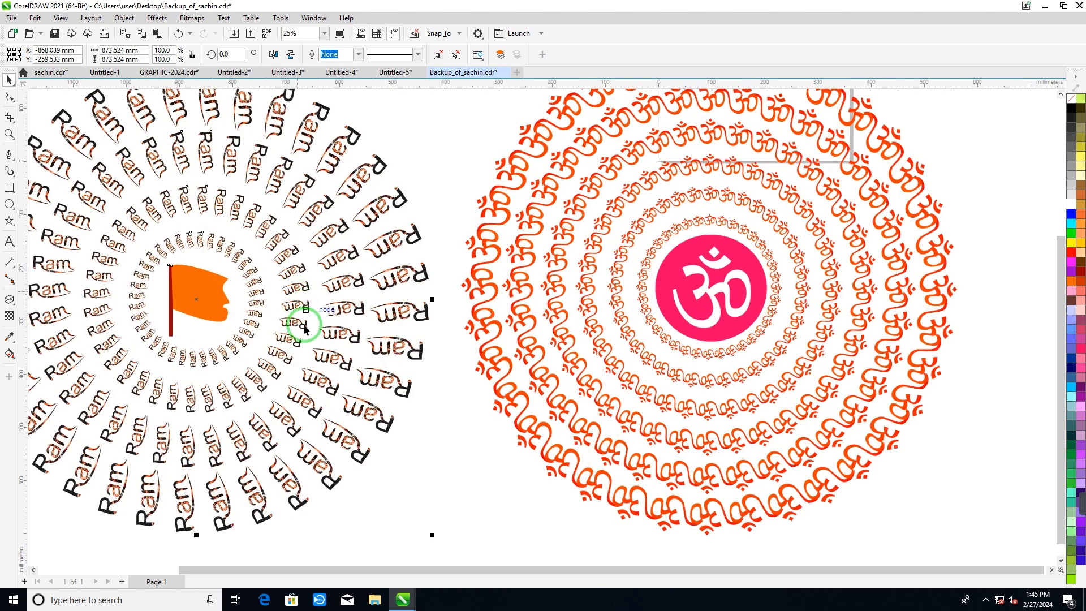
{"action": "scroll", "coordinate": [181, 320], "scroll_direction": "up", "scroll_amount": 1}
{"action": "scroll", "coordinate": [215, 308], "scroll_direction": "down", "scroll_amount": 3}
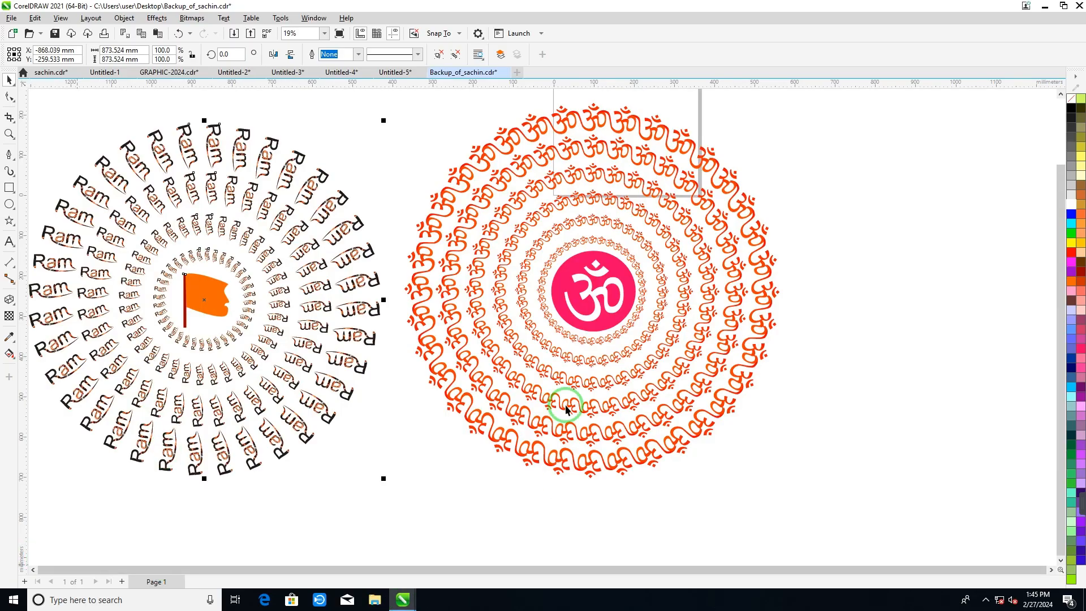
{"action": "scroll", "coordinate": [537, 374], "scroll_direction": "up", "scroll_amount": 2}
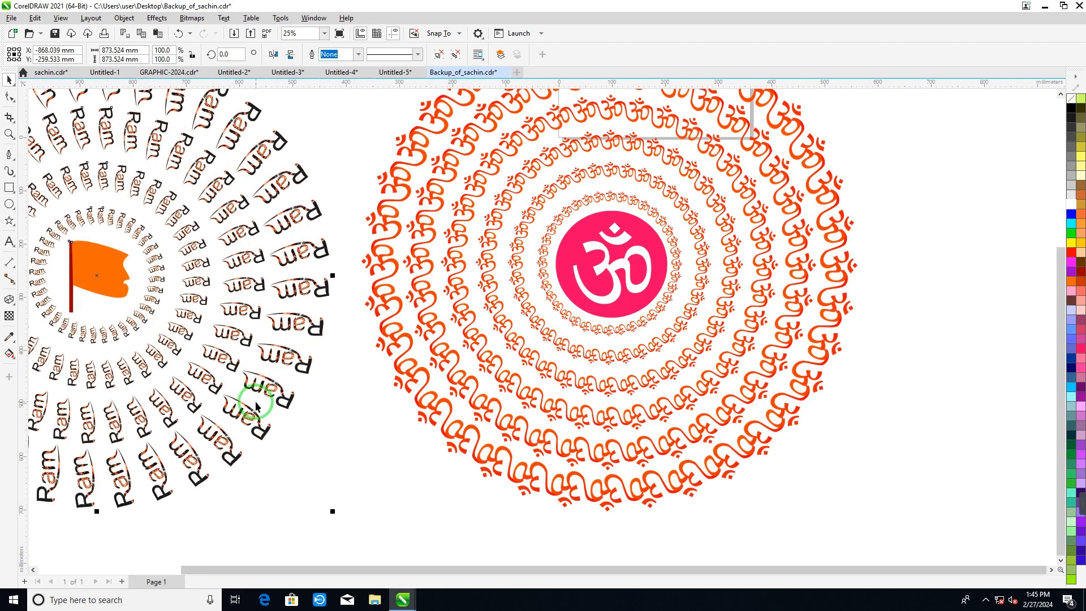
{"action": "scroll", "coordinate": [263, 398], "scroll_direction": "up", "scroll_amount": 1}
{"action": "scroll", "coordinate": [262, 399], "scroll_direction": "down", "scroll_amount": 1}
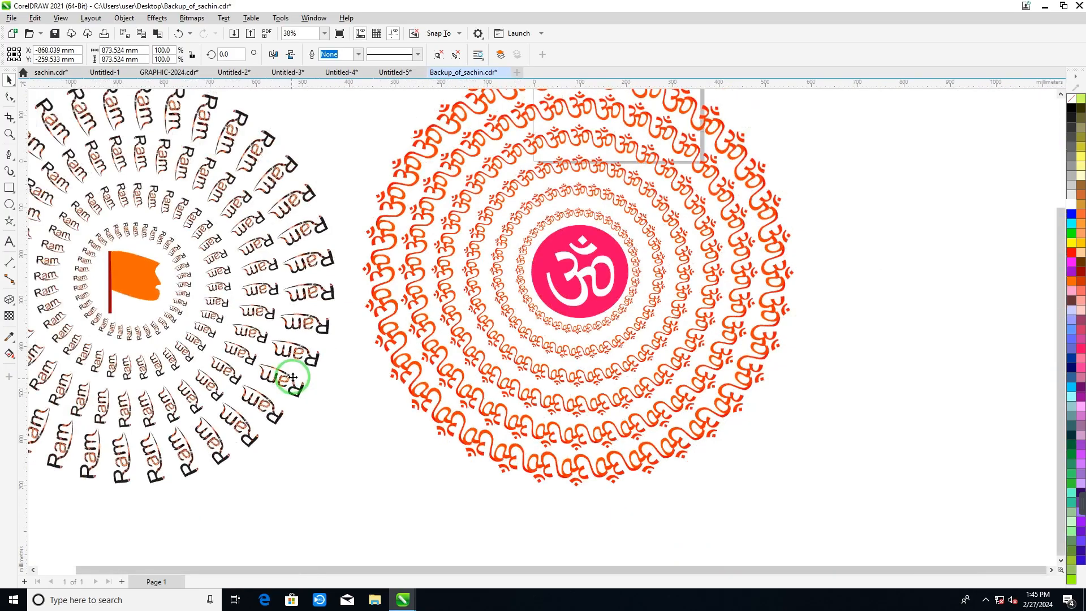
{"action": "left_click", "coordinate": [254, 240]}
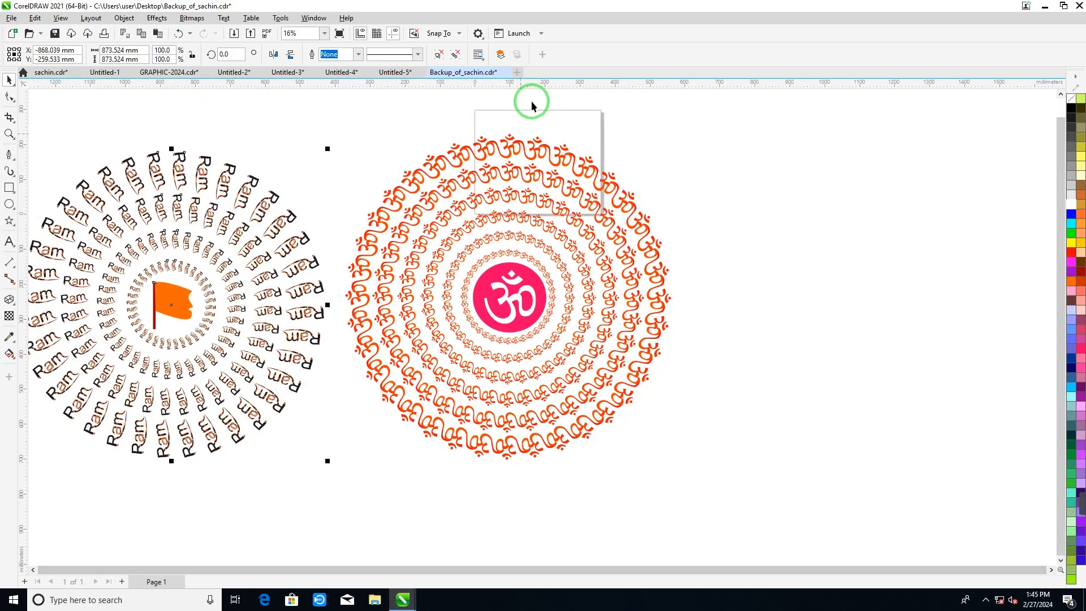
Step: Create a new blank document and place the artistic text "Ram" on the page
{"action": "left_click", "coordinate": [516, 72]}
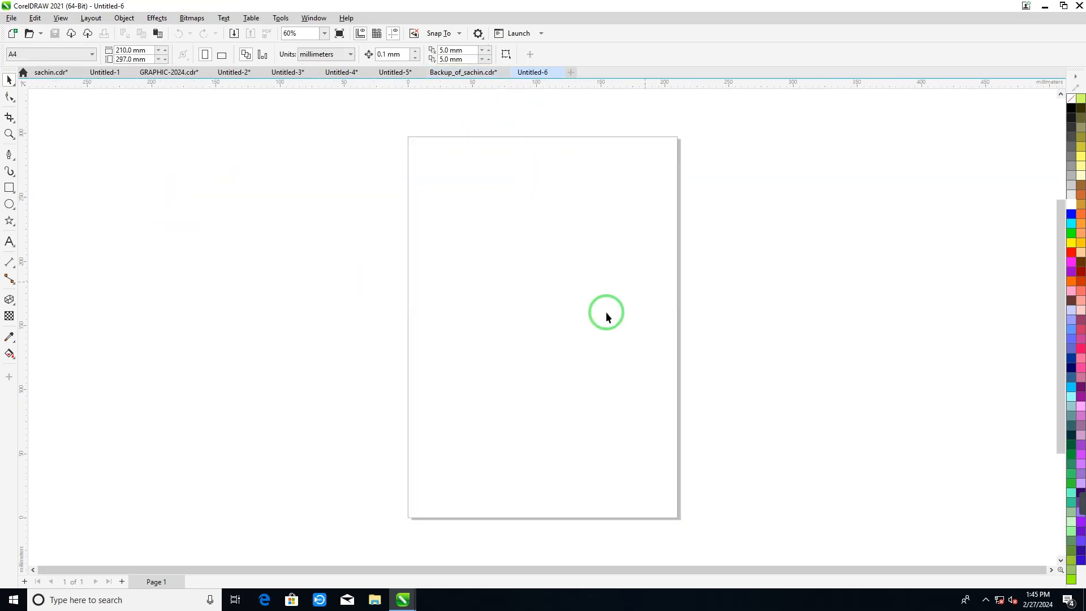
{"action": "left_click", "coordinate": [9, 241]}
{"action": "left_click", "coordinate": [495, 257]}
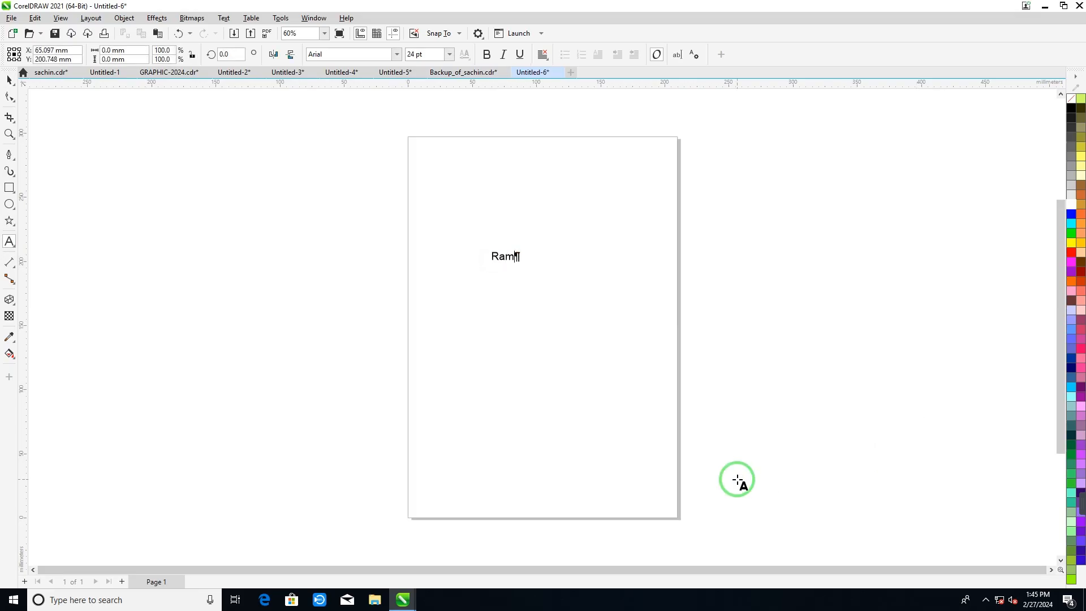
{"action": "key", "text": "Escape"}
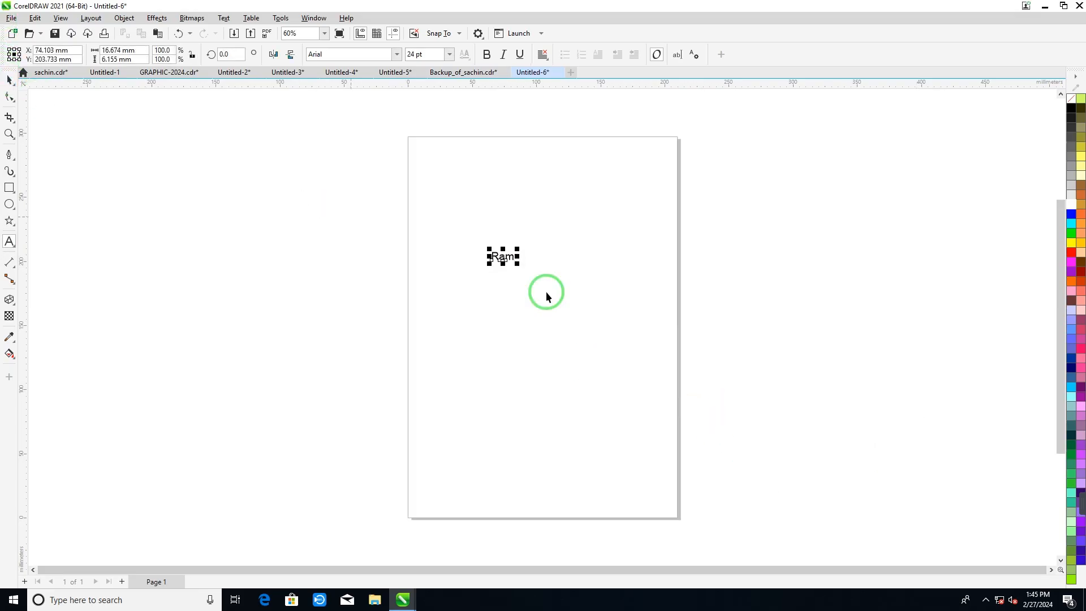
Step: Enlarge the Ram text to about 351 mm wide and make it bold
{"action": "left_click_drag", "start_coordinate": [519, 265], "coordinate": [734, 346]}
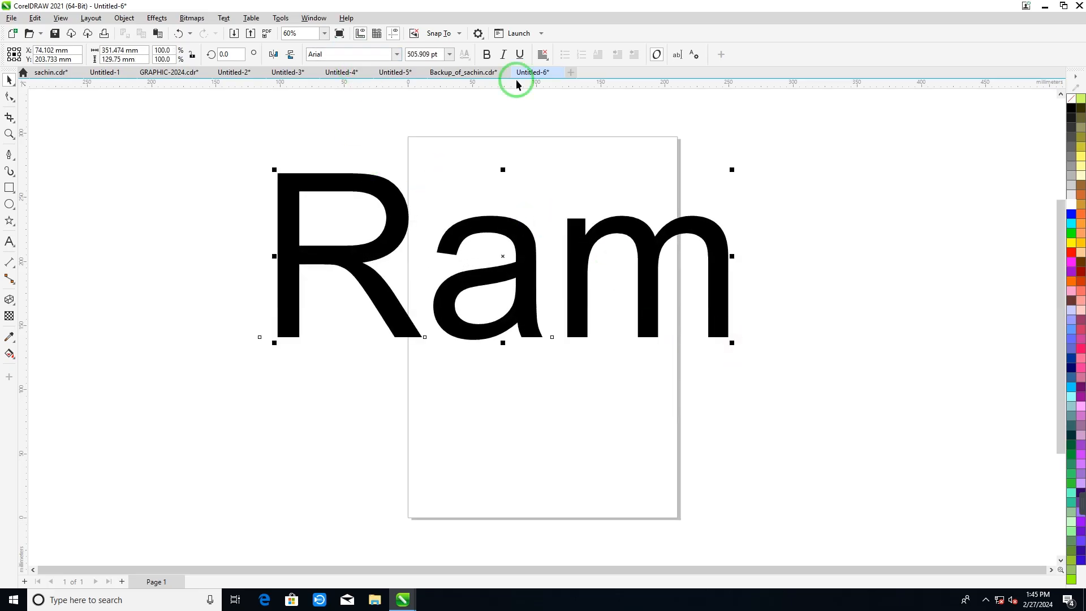
{"action": "left_click", "coordinate": [486, 54]}
{"action": "left_click_drag", "start_coordinate": [492, 227], "coordinate": [453, 234]}
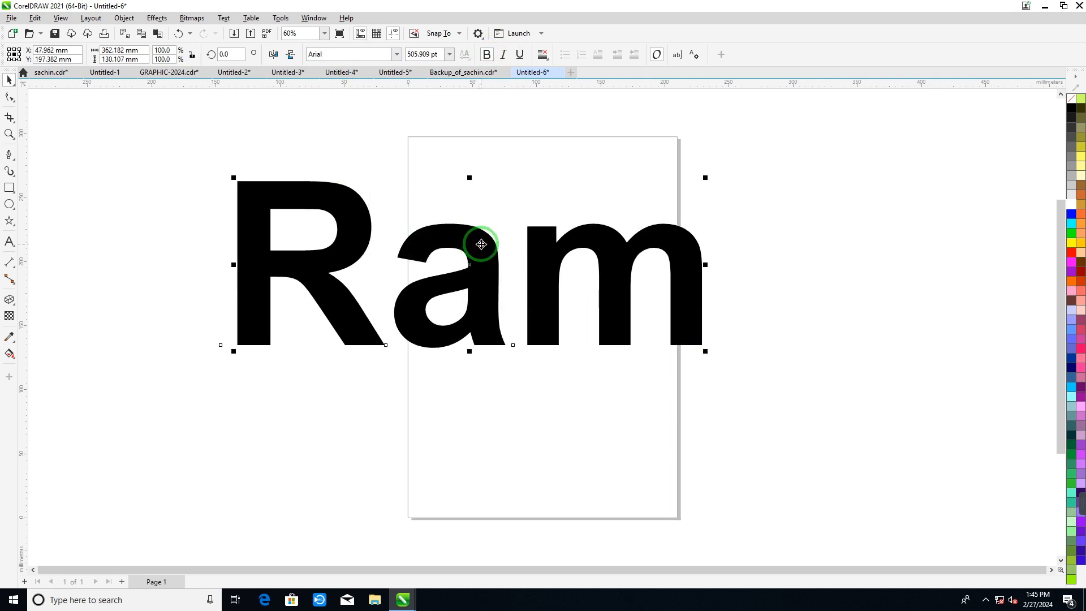
Step: Convert the Ram text to curves and turn all its line segments into editable curve segments
{"action": "key", "text": "ctrl+q"}
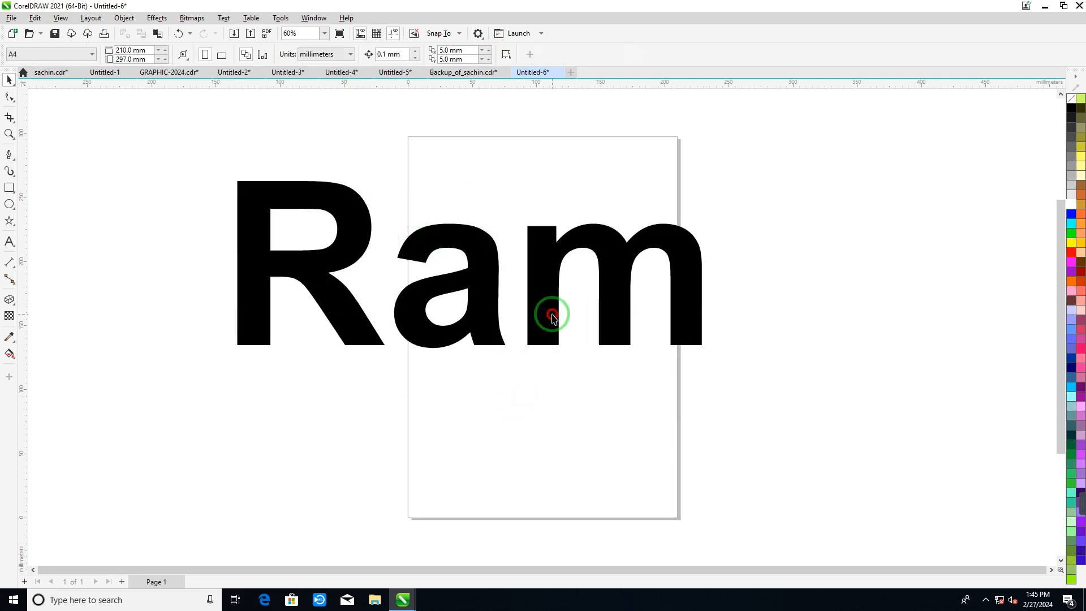
{"action": "left_click", "coordinate": [543, 305]}
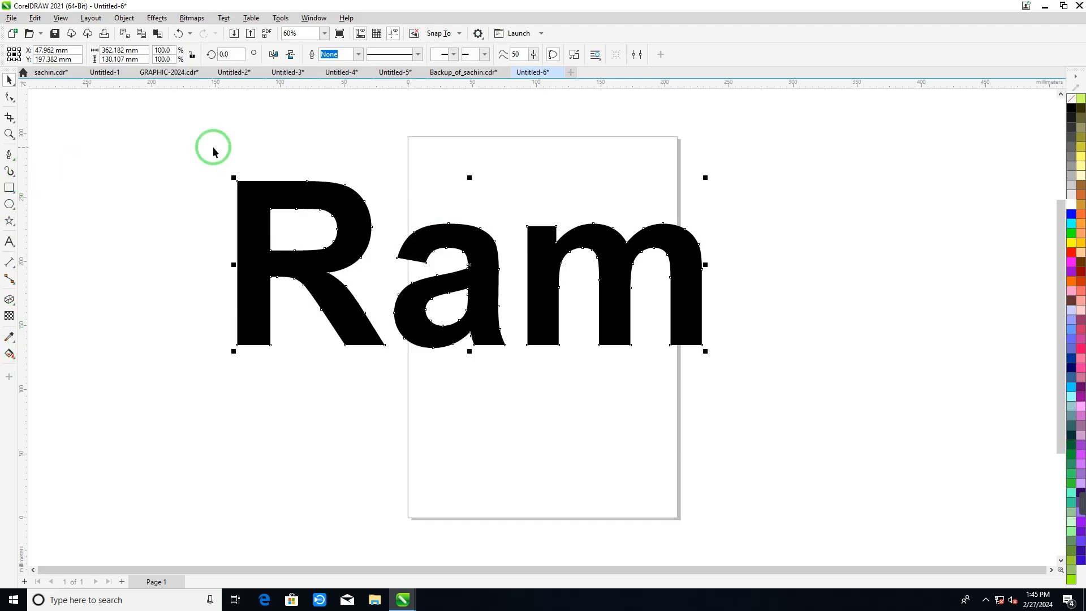
{"action": "left_click_drag", "start_coordinate": [203, 152], "coordinate": [765, 371]}
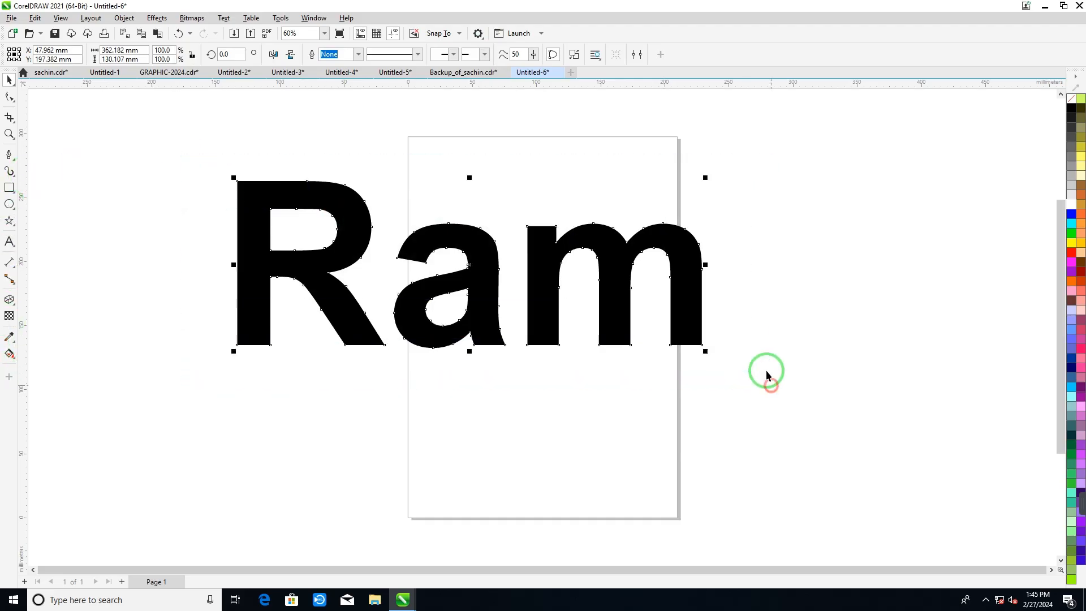
{"action": "left_click", "coordinate": [255, 238]}
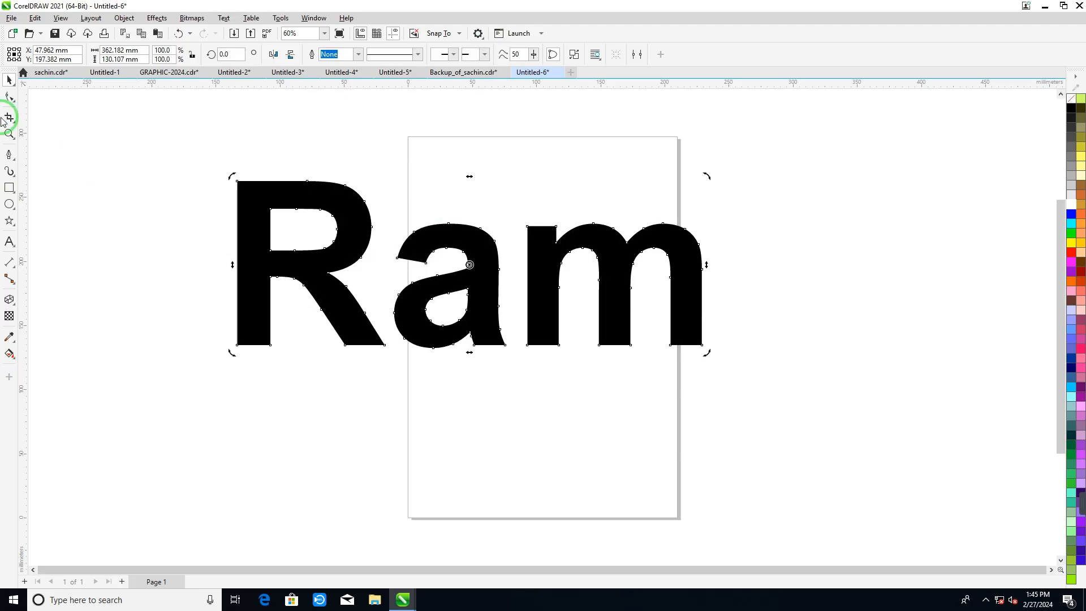
{"action": "left_click", "coordinate": [12, 96]}
{"action": "left_click_drag", "start_coordinate": [184, 145], "coordinate": [758, 394]}
{"action": "left_click", "coordinate": [177, 54]}
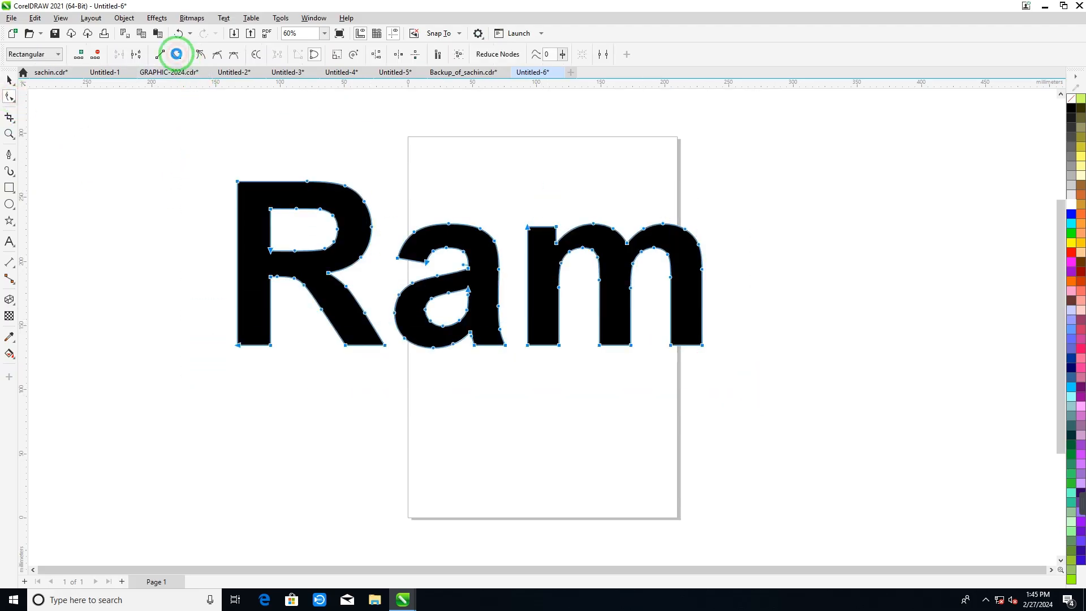
{"action": "left_click", "coordinate": [384, 378]}
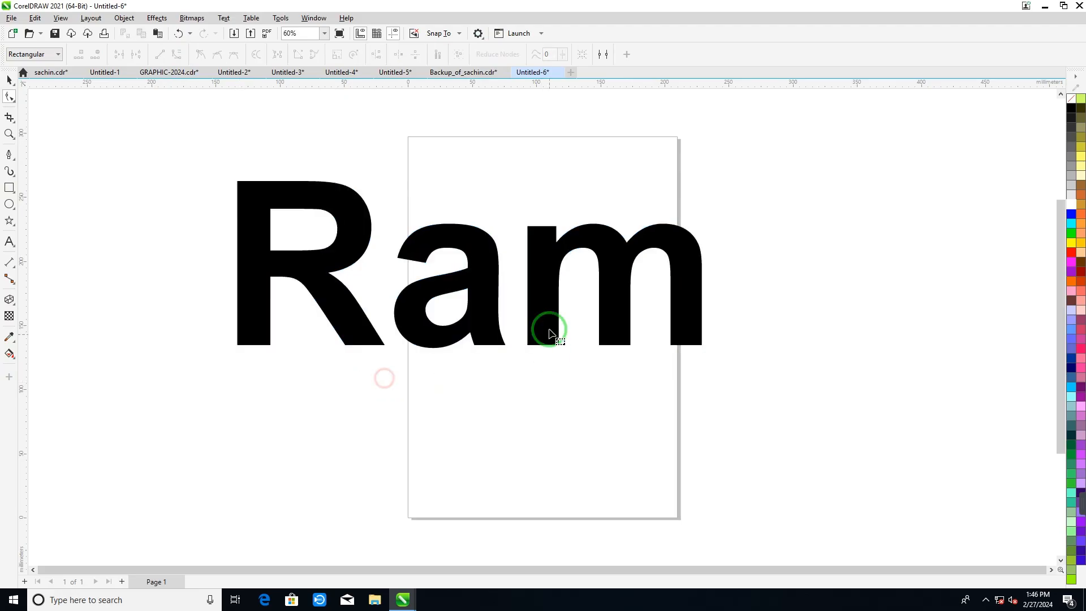
Step: Round the lower corners of the R, a and m by deleting corner nodes at the feet of their strokes
{"action": "left_click", "coordinate": [674, 330]}
{"action": "left_click", "coordinate": [671, 345]}
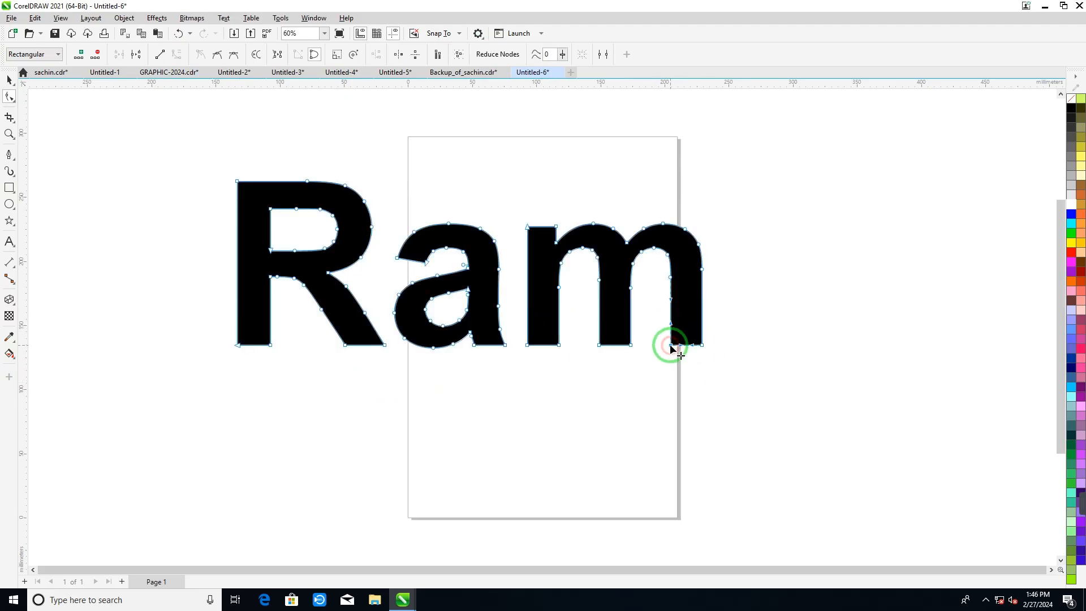
{"action": "double_click", "coordinate": [670, 346]}
{"action": "double_click", "coordinate": [526, 345]}
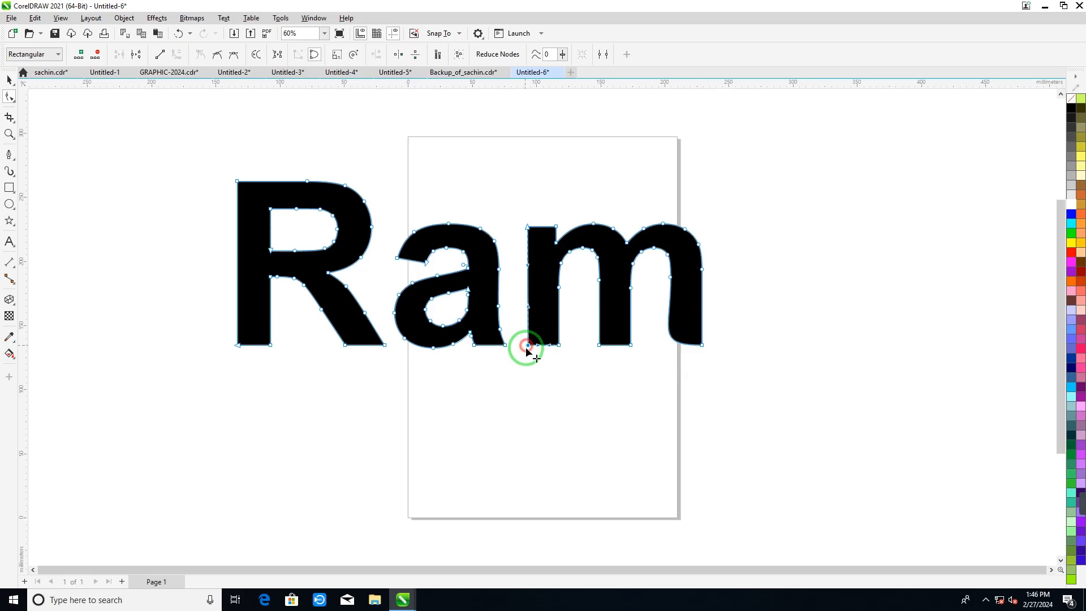
{"action": "double_click", "coordinate": [504, 344]}
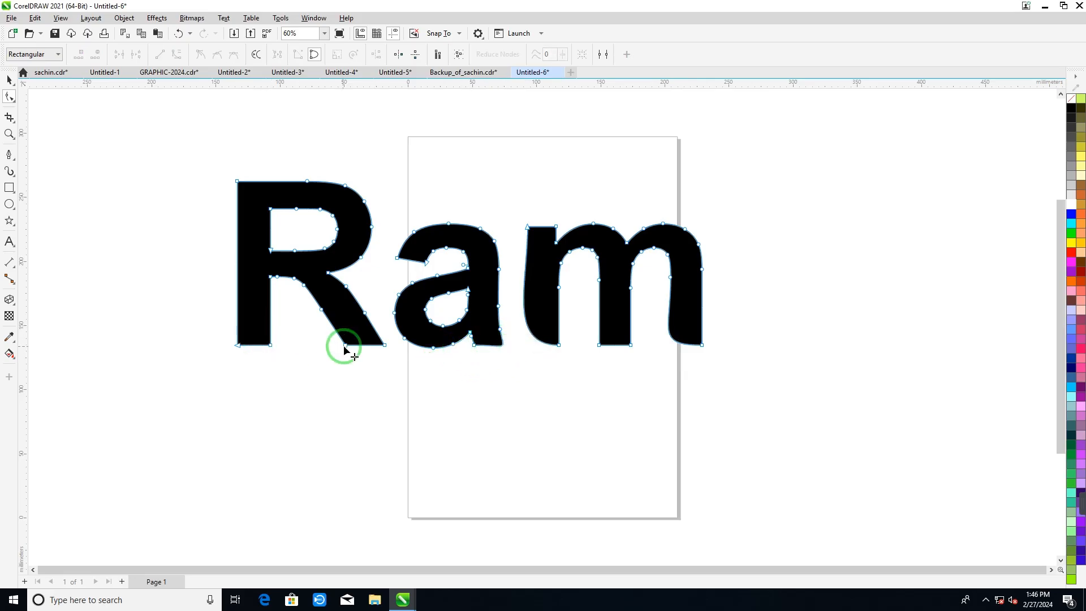
{"action": "double_click", "coordinate": [345, 345]}
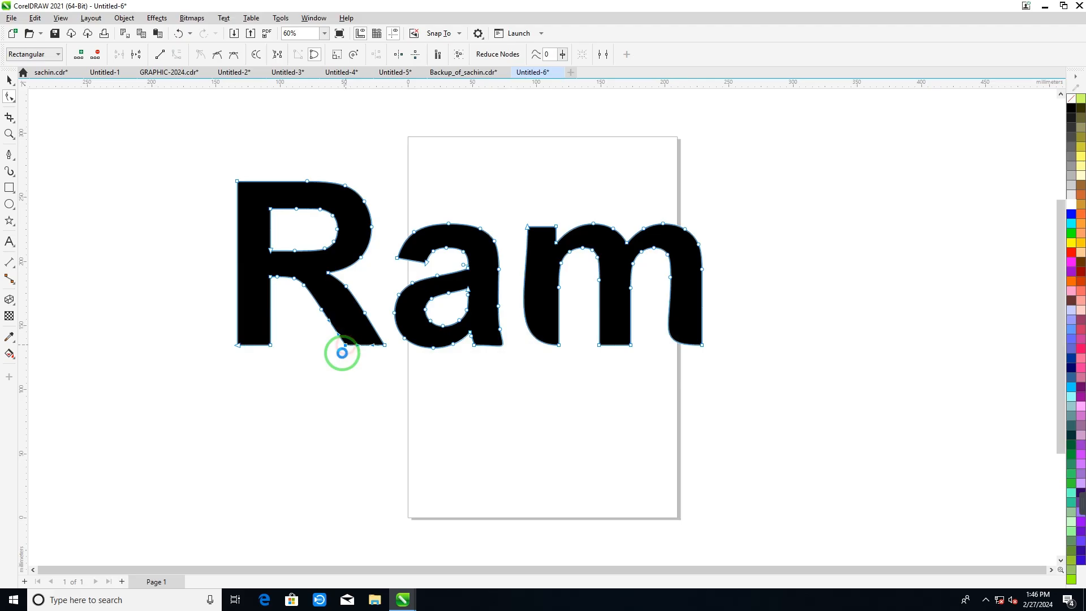
{"action": "double_click", "coordinate": [238, 346]}
Step: Delete the corner nodes at the m's upper-left corner and the a's upper stroke end, and curve that stroke end smoothly
{"action": "left_click", "coordinate": [529, 228]}
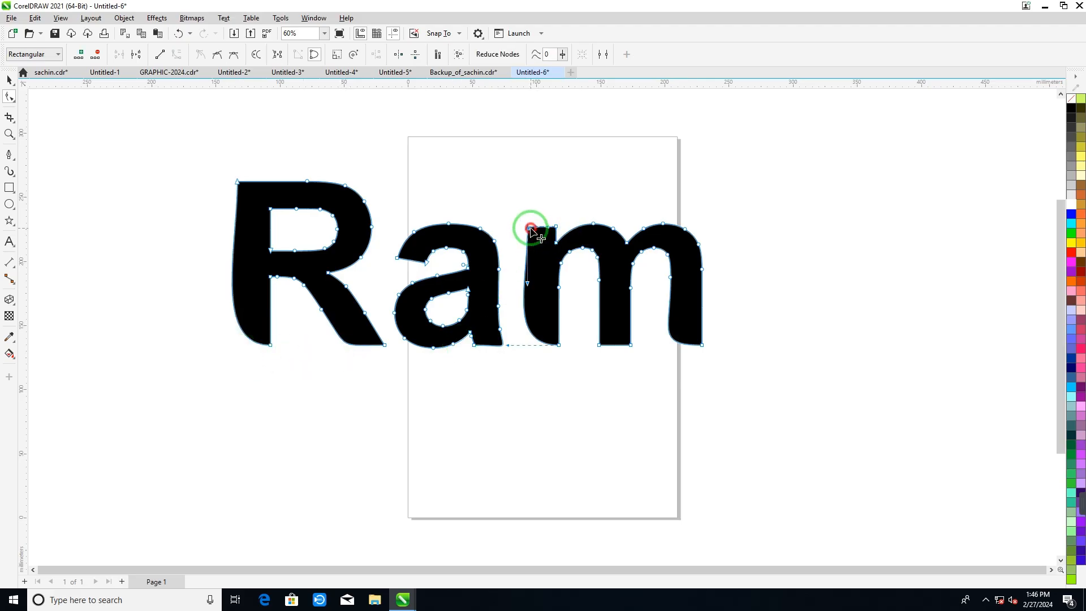
{"action": "double_click", "coordinate": [530, 228]}
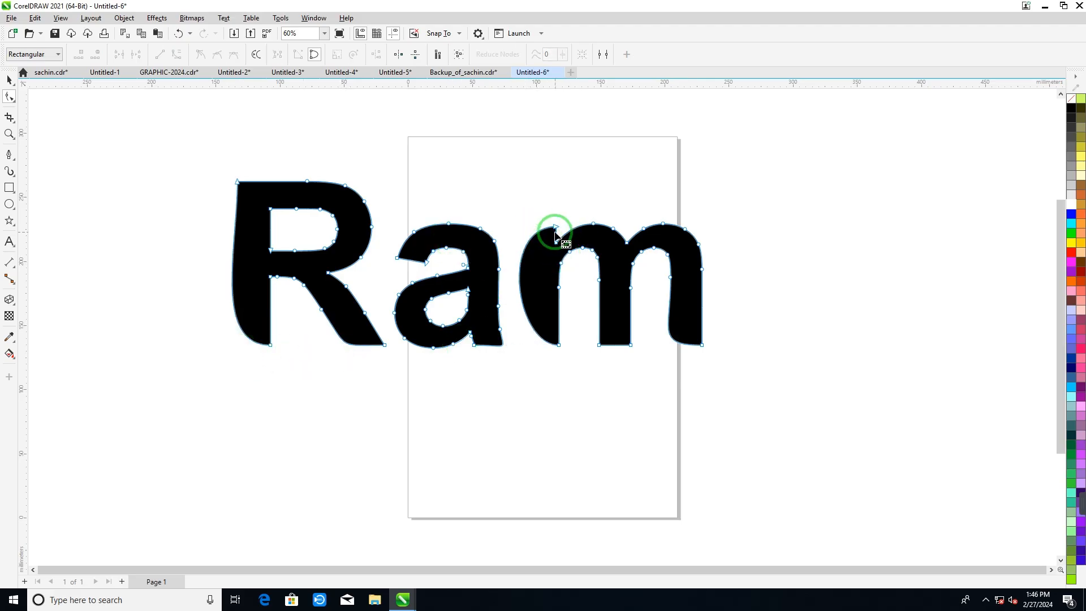
{"action": "double_click", "coordinate": [427, 264]}
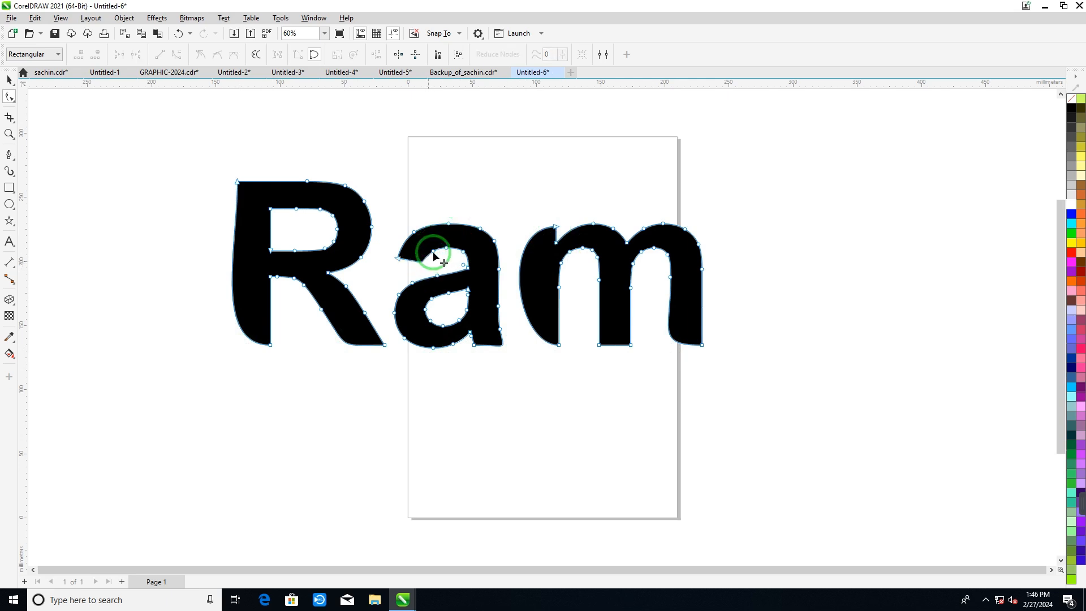
{"action": "left_click", "coordinate": [399, 259]}
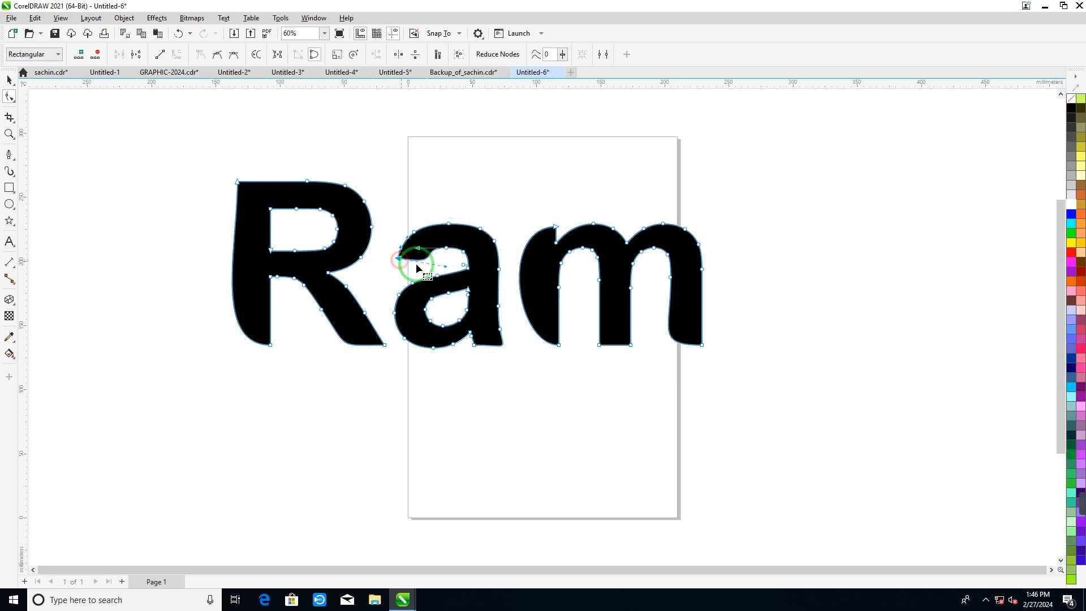
{"action": "mouse_move", "coordinate": [445, 267]}
{"action": "left_mouse_down"}
{"action": "mouse_move", "coordinate": [432, 253]}
{"action": "mouse_move", "coordinate": [432, 272]}
{"action": "left_mouse_up"}
Step: Pull the outer bottom node of the m's last leg outward and bend its edges into a curved, pointed tail
{"action": "left_click", "coordinate": [702, 347]}
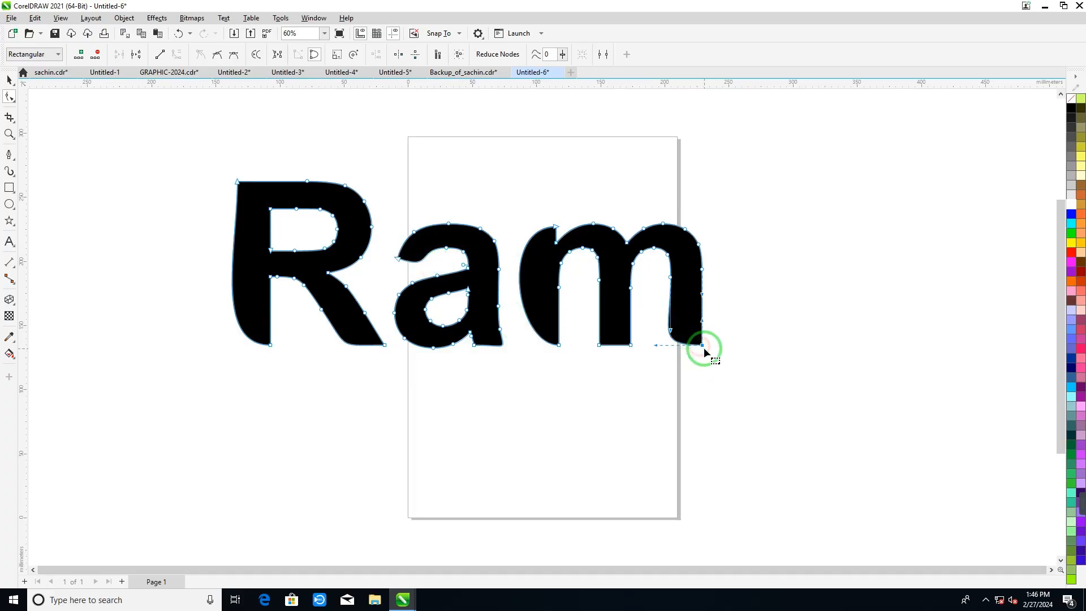
{"action": "left_click_drag", "start_coordinate": [707, 349], "coordinate": [676, 353]}
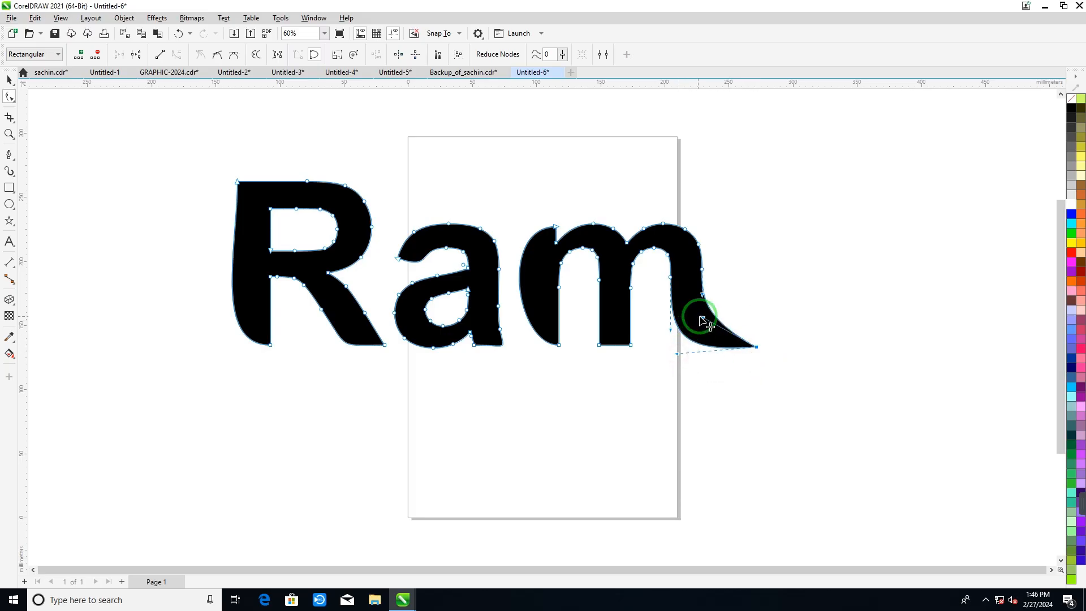
{"action": "left_click_drag", "start_coordinate": [700, 316], "coordinate": [682, 352]}
{"action": "left_click", "coordinate": [689, 352]}
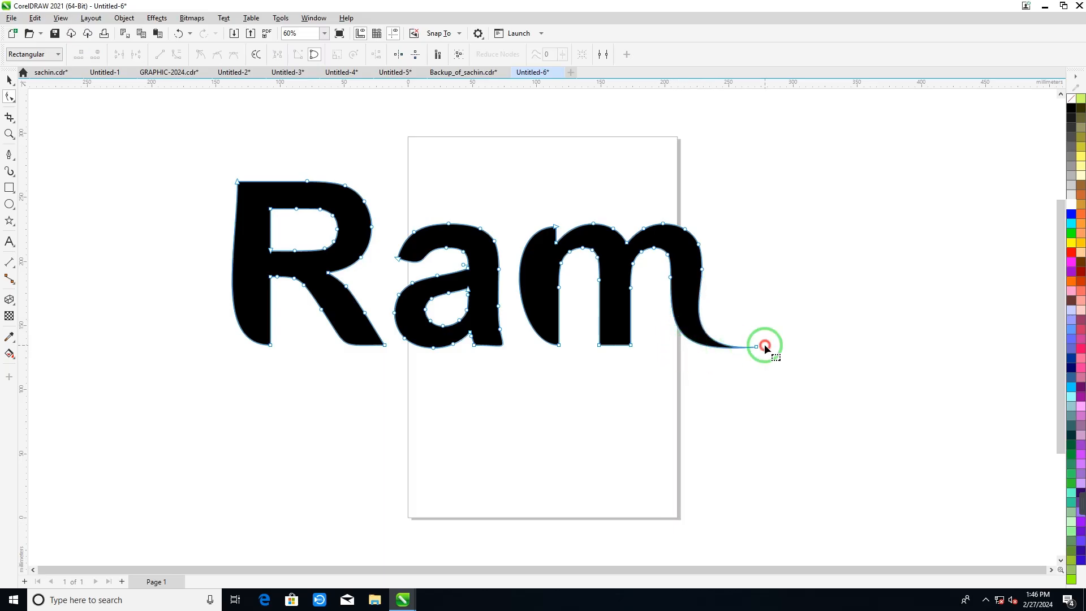
{"action": "left_click_drag", "start_coordinate": [765, 345], "coordinate": [673, 352]}
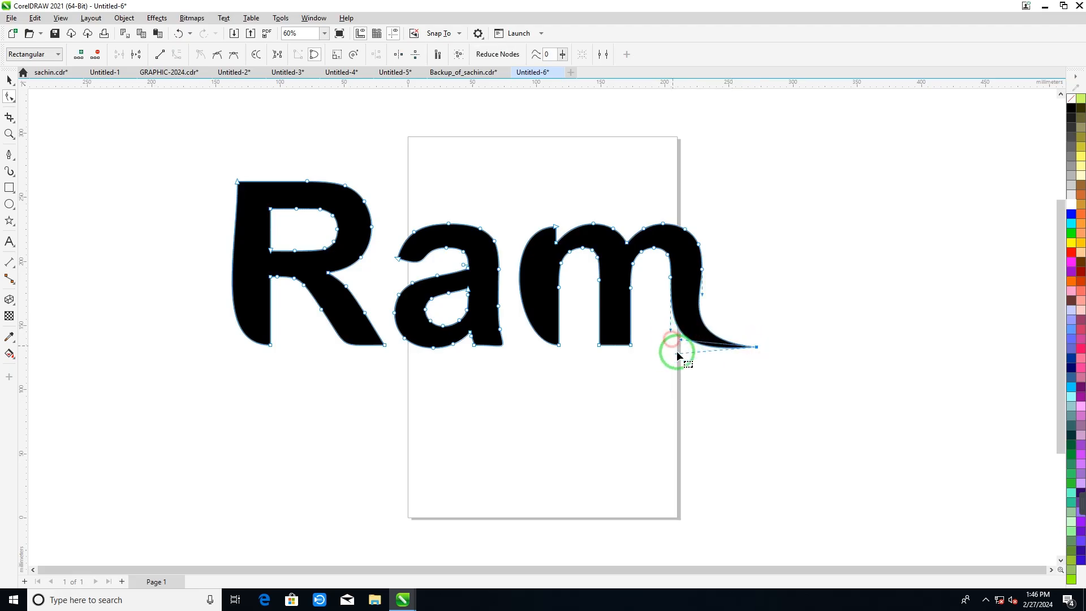
{"action": "left_click", "coordinate": [663, 360]}
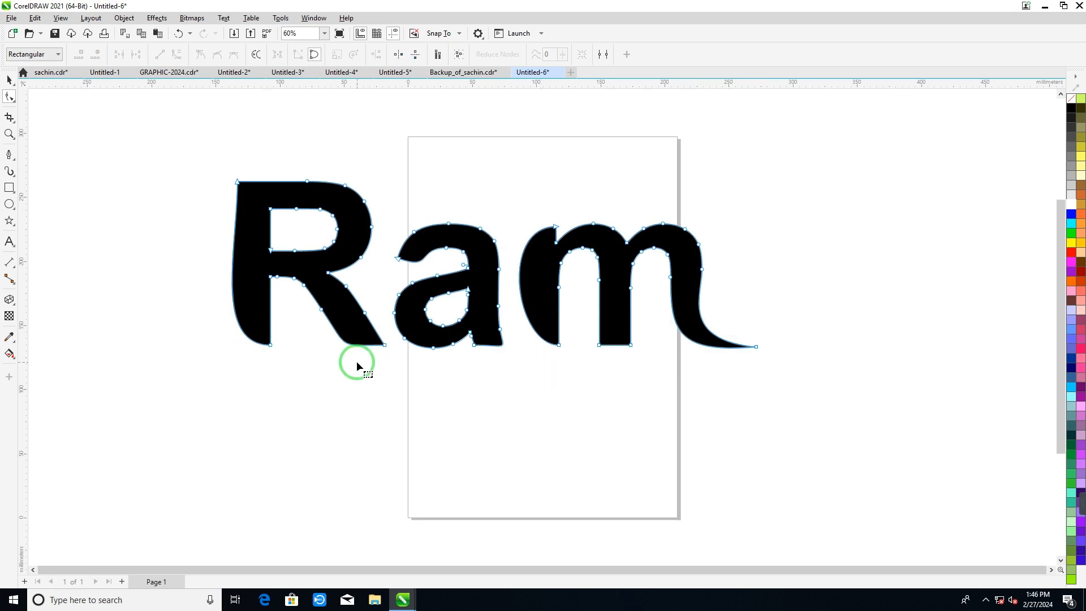
Step: Add a node at the foot of the R's leg and pull its outer corner node out beneath the m's pointed tail
{"action": "left_click", "coordinate": [382, 344]}
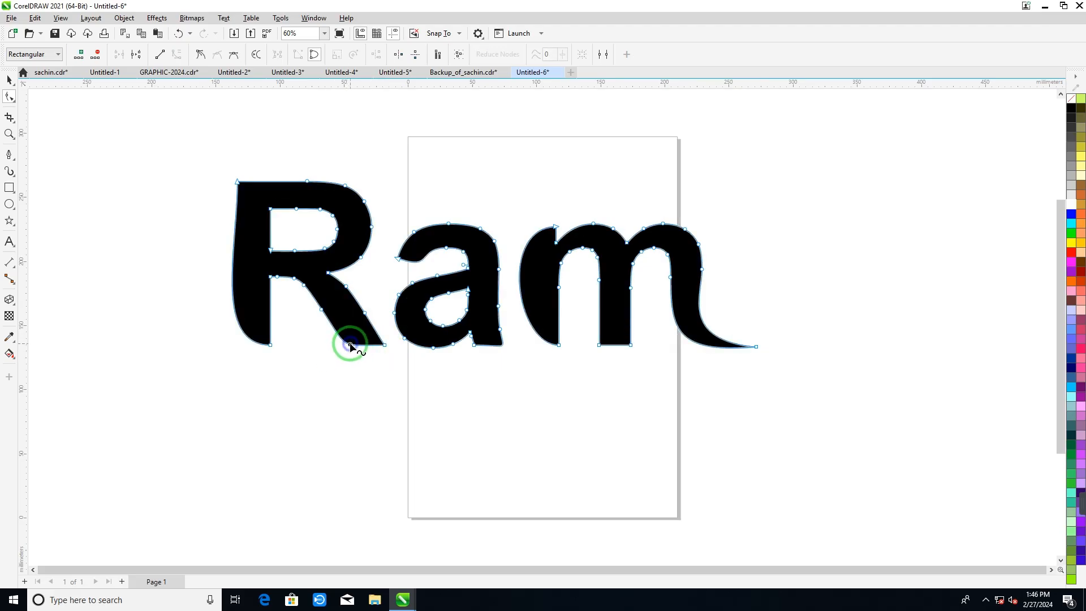
{"action": "right_click", "coordinate": [349, 344]}
{"action": "left_click", "coordinate": [376, 350]}
{"action": "left_click_drag", "start_coordinate": [383, 343], "coordinate": [761, 374]}
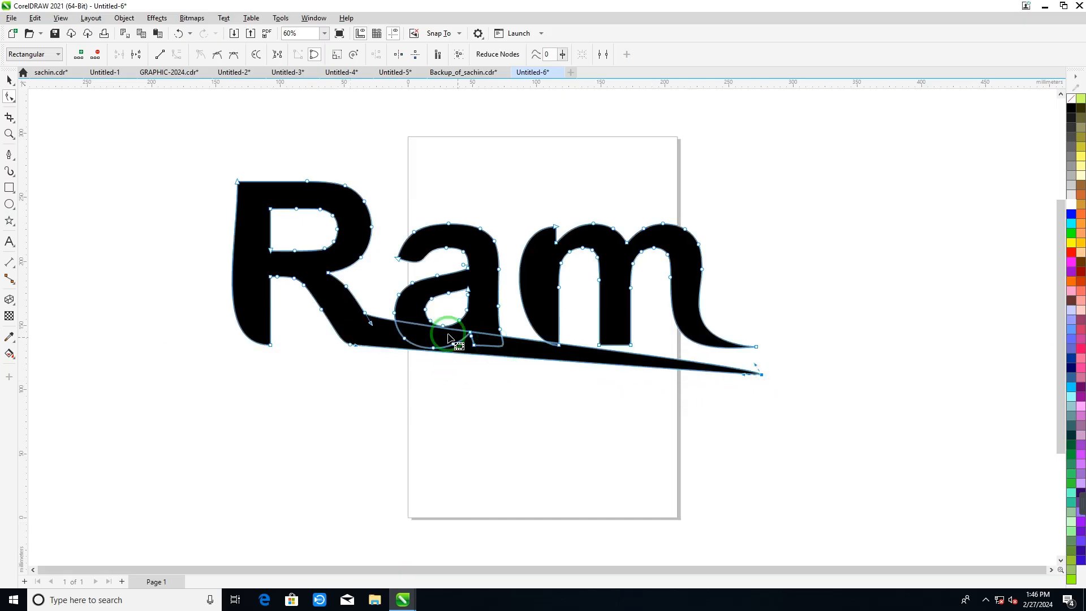
Step: Add a node on the upper edge of the R's extended leg and shift its base nodes downward to thin the swash
{"action": "right_click", "coordinate": [386, 324]}
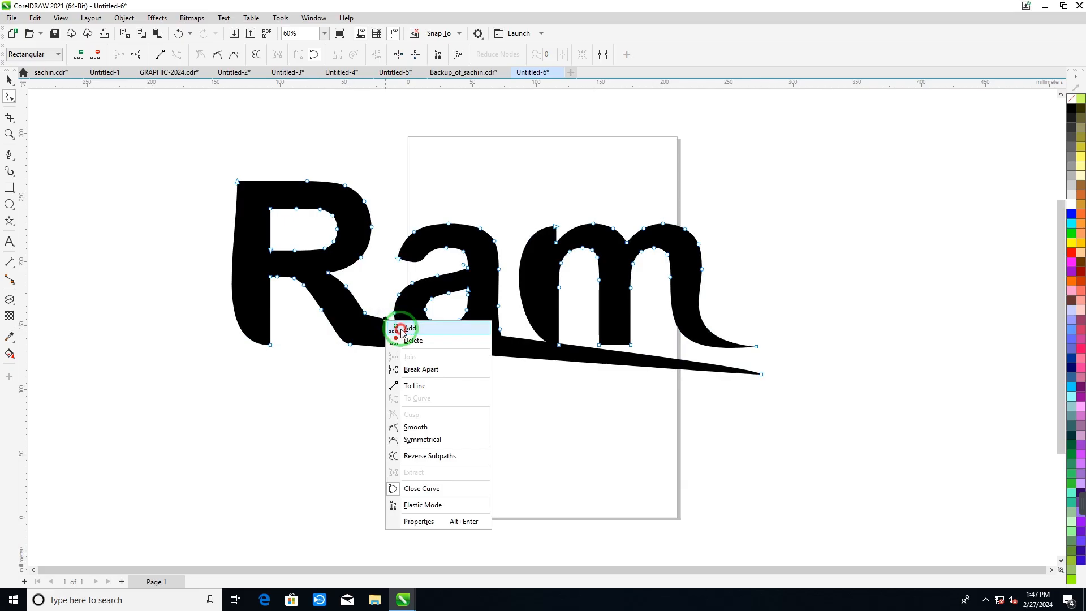
{"action": "left_click", "coordinate": [398, 325]}
{"action": "left_click_drag", "start_coordinate": [379, 335], "coordinate": [350, 354]}
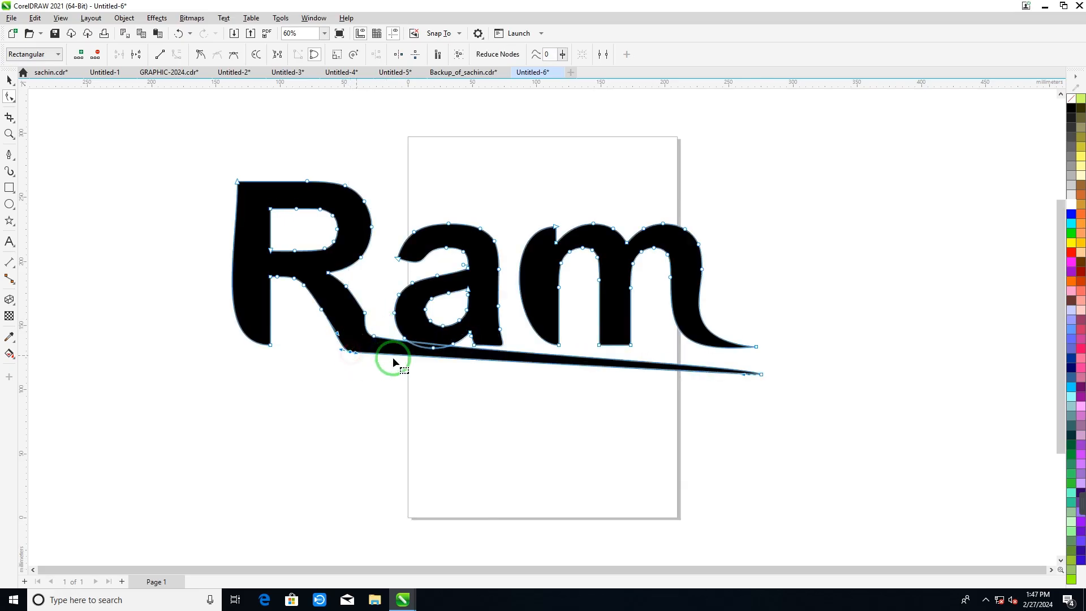
{"action": "left_click_drag", "start_coordinate": [761, 376], "coordinate": [764, 372]}
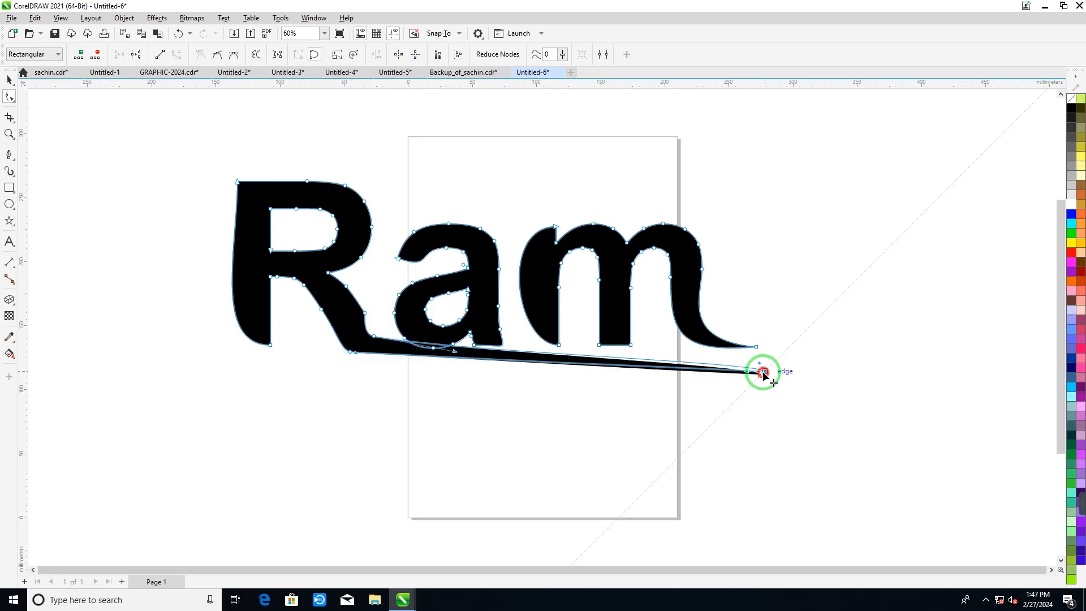
Step: Bend both edges of the R's swash into a smooth tapering underline and raise its tip just below the m's tail
{"action": "left_click_drag", "start_coordinate": [356, 353], "coordinate": [429, 397]}
{"action": "left_click_drag", "start_coordinate": [374, 342], "coordinate": [456, 359]}
{"action": "left_click_drag", "start_coordinate": [431, 374], "coordinate": [410, 386]}
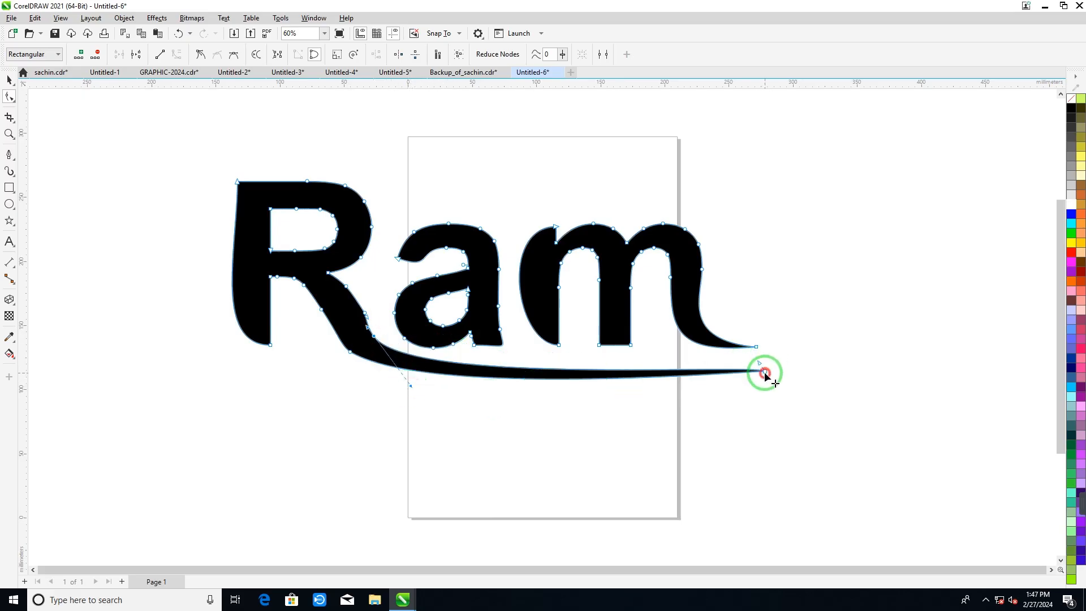
{"action": "left_click_drag", "start_coordinate": [764, 373], "coordinate": [722, 361]}
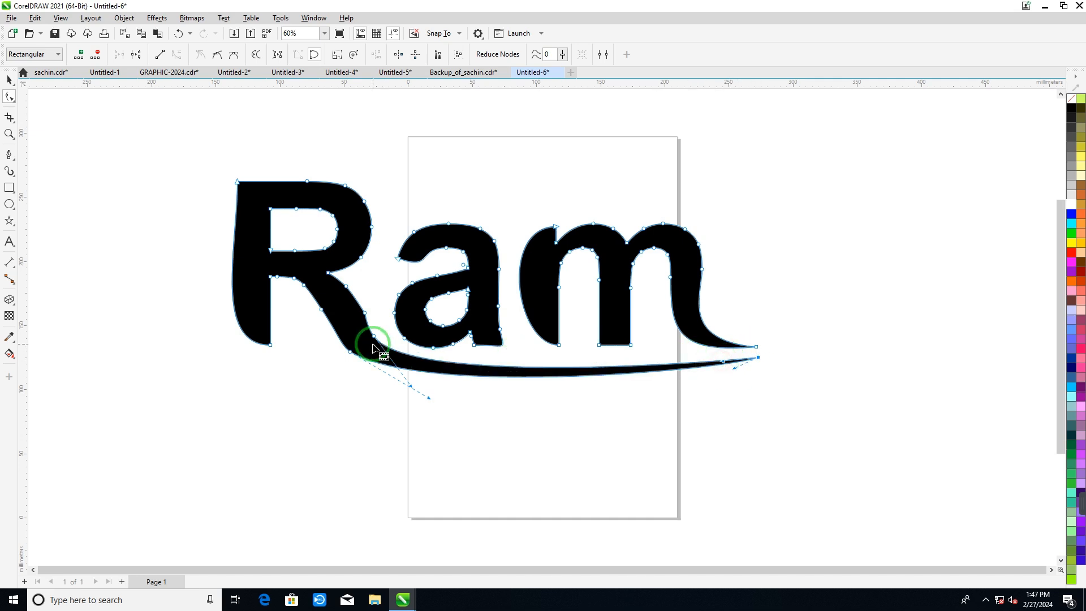
{"action": "left_click", "coordinate": [346, 351]}
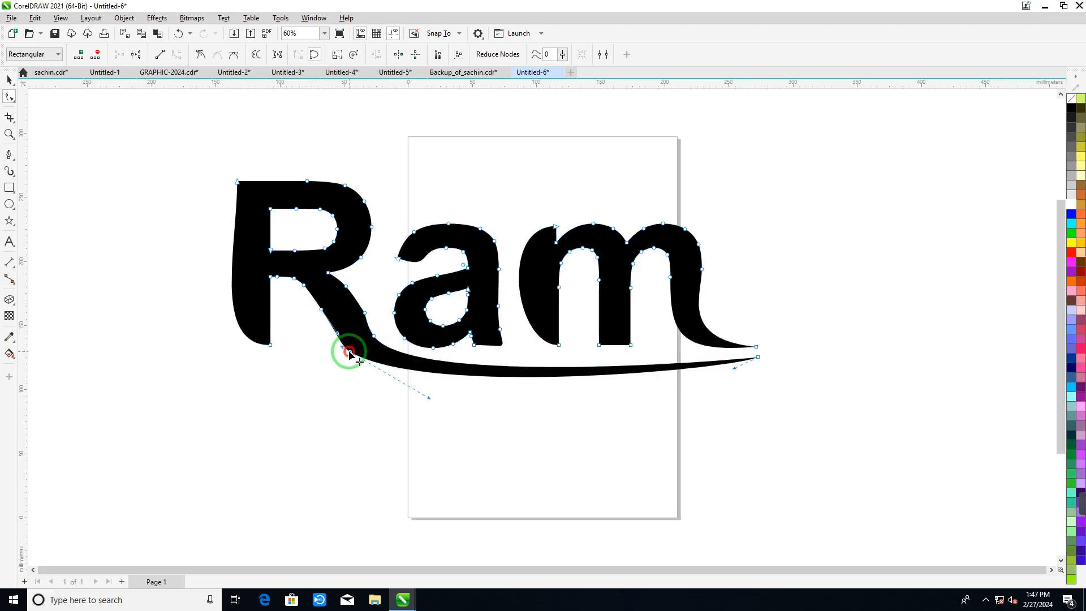
Step: Fill the Ram lettering with orange
{"action": "left_click", "coordinate": [10, 79]}
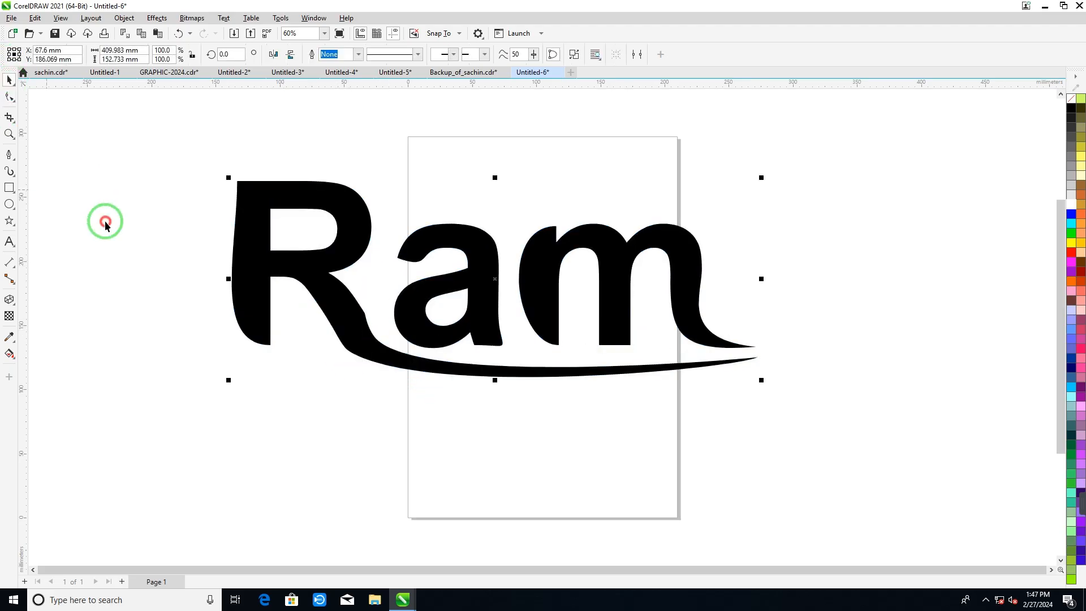
{"action": "left_click", "coordinate": [393, 418]}
{"action": "left_click", "coordinate": [315, 260]}
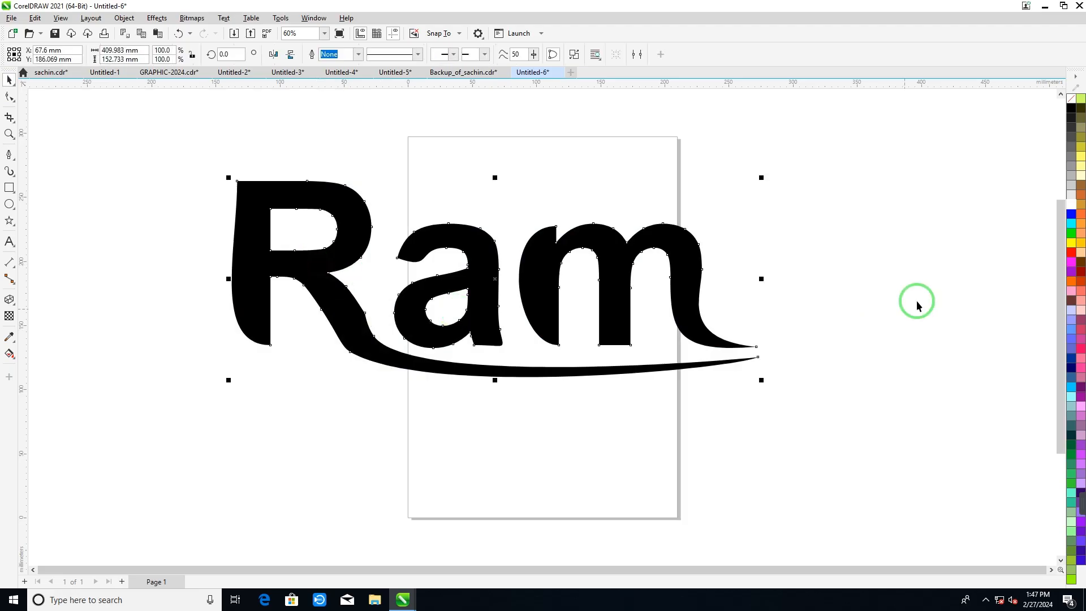
{"action": "left_click", "coordinate": [1071, 254]}
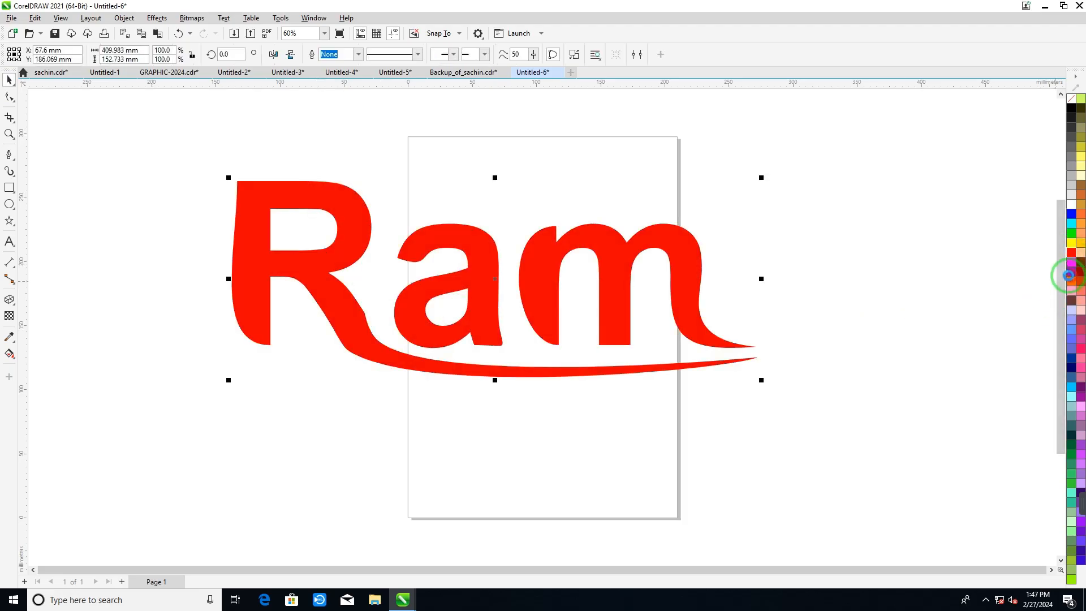
{"action": "left_click", "coordinate": [1069, 273]}
{"action": "left_click", "coordinate": [1071, 283]}
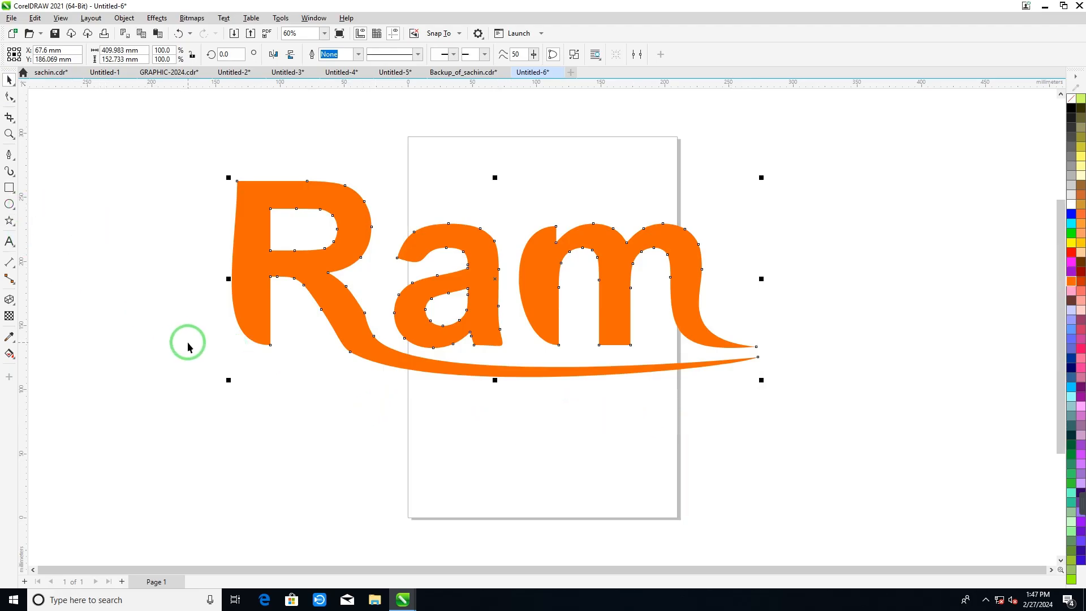
Step: Import HD-wallpaper-lord-hanuman-ji-statue-lord-hanuman-lord-god-bajrangbali.jpg and place it beside the R at about 121 by 215 mm
{"action": "key", "text": "ctrl+i"}
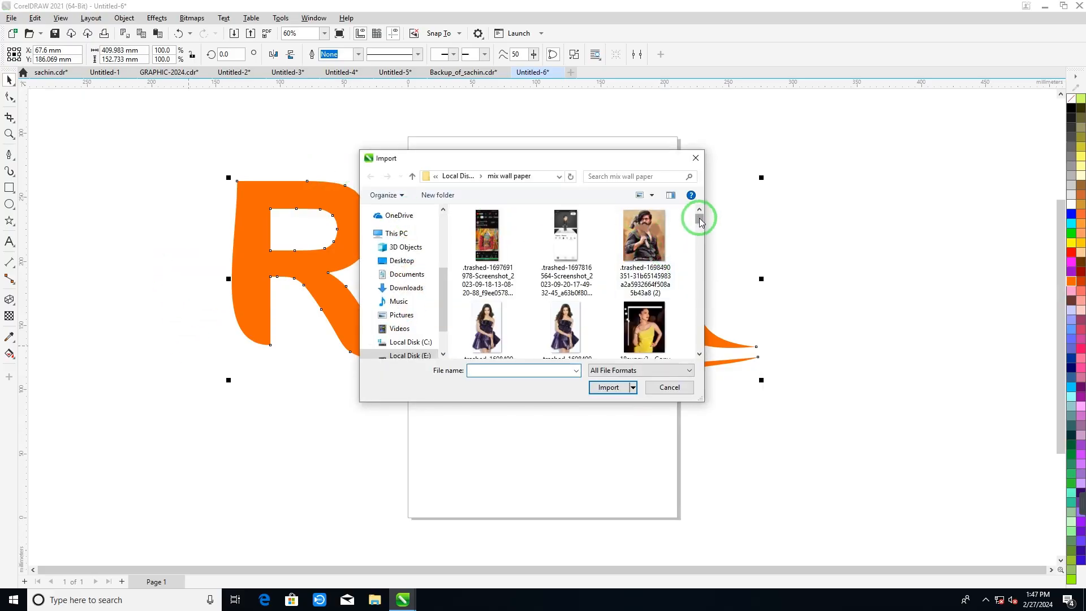
{"action": "left_click_drag", "start_coordinate": [699, 220], "coordinate": [700, 254]}
{"action": "left_click", "coordinate": [631, 288]}
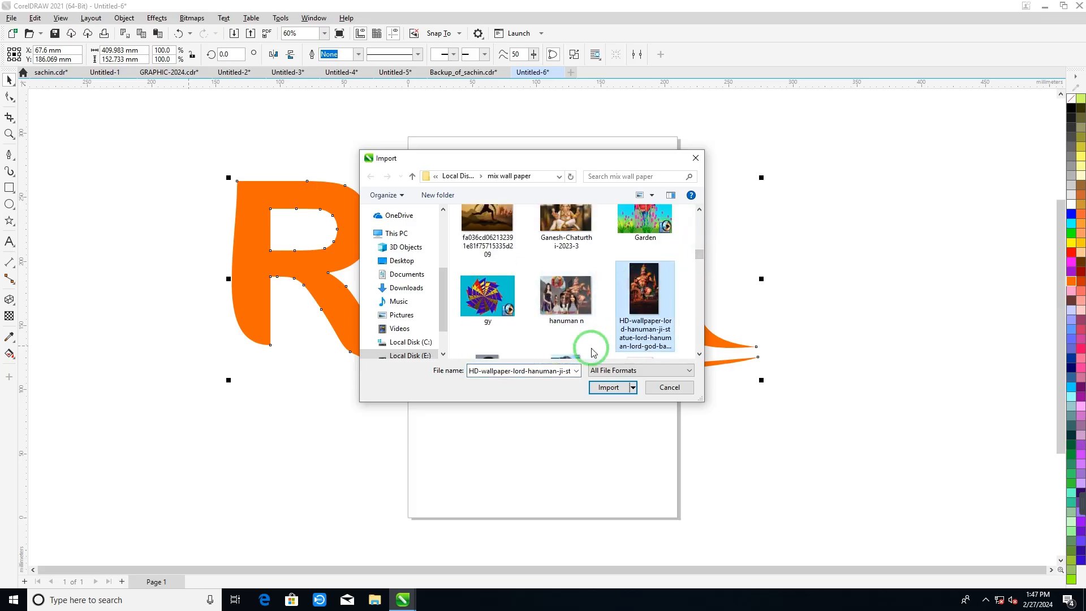
{"action": "left_click", "coordinate": [608, 387]}
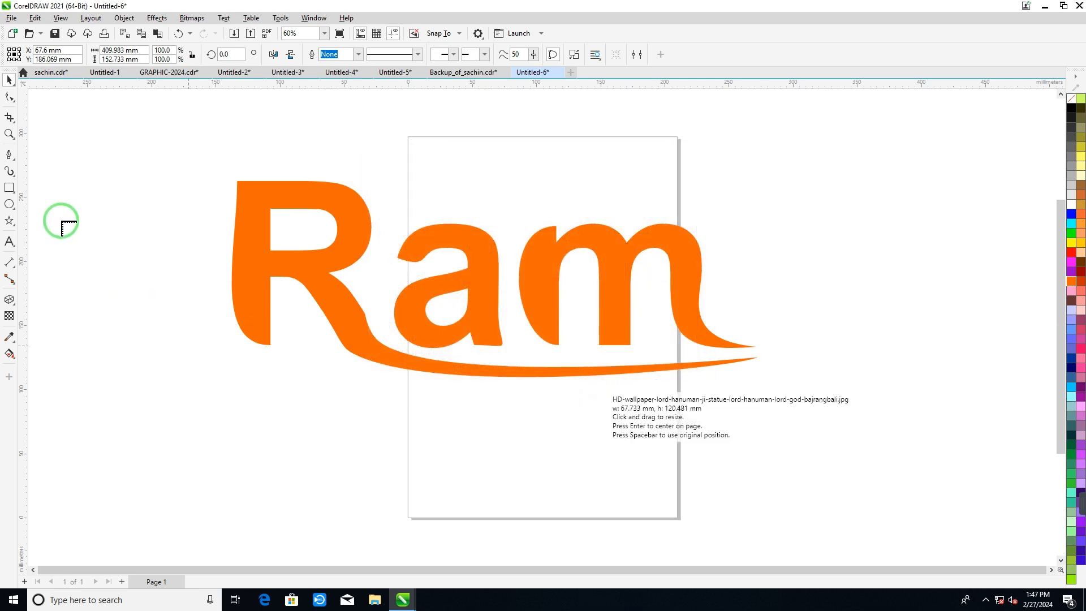
{"action": "left_click_drag", "start_coordinate": [158, 270], "coordinate": [283, 448]}
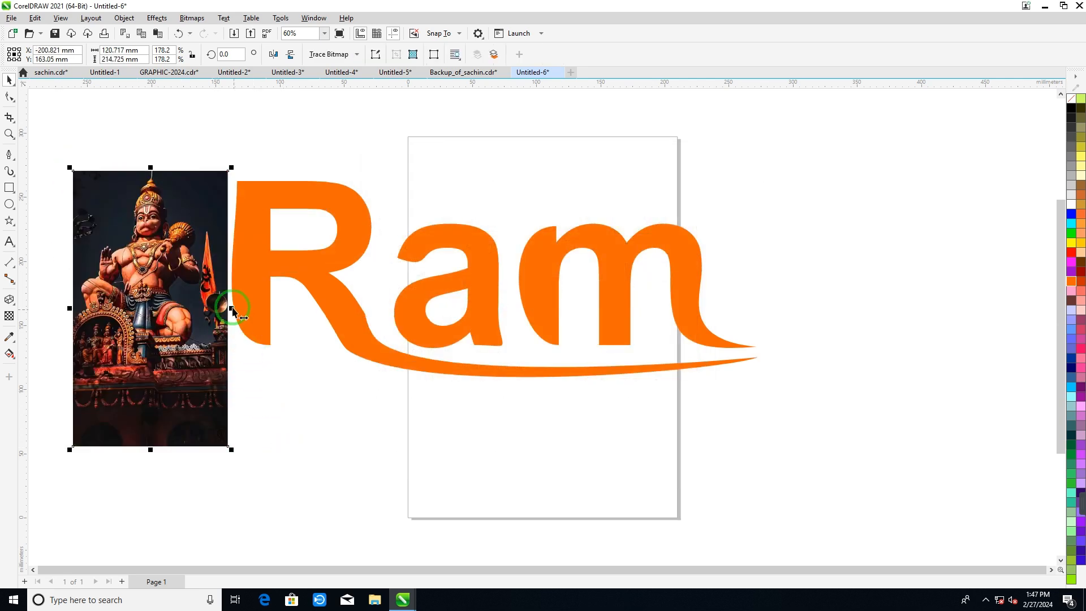
Step: Stretch the Hanuman image to about 470 by 241 mm and move it below, overlapping the lower part of the lettering
{"action": "left_click", "coordinate": [220, 344]}
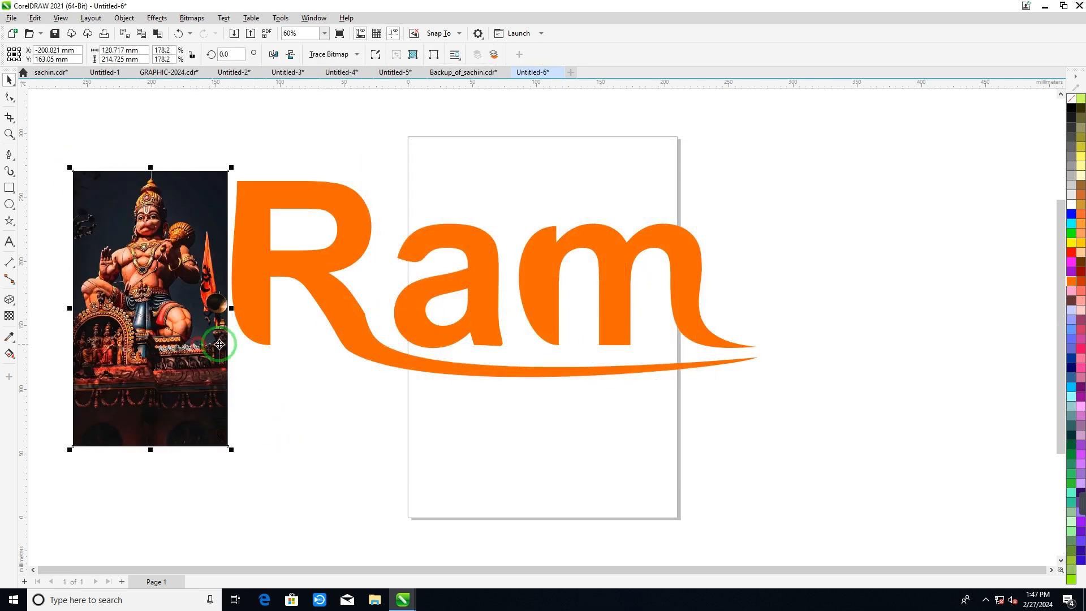
{"action": "left_click_drag", "start_coordinate": [232, 308], "coordinate": [763, 347]}
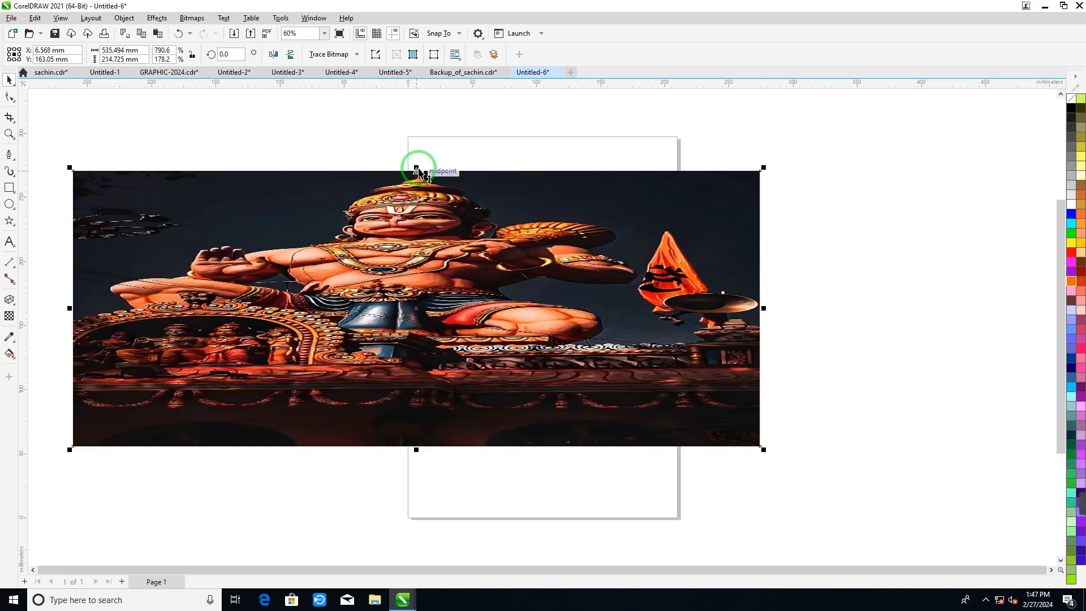
{"action": "left_click_drag", "start_coordinate": [417, 167], "coordinate": [414, 353]}
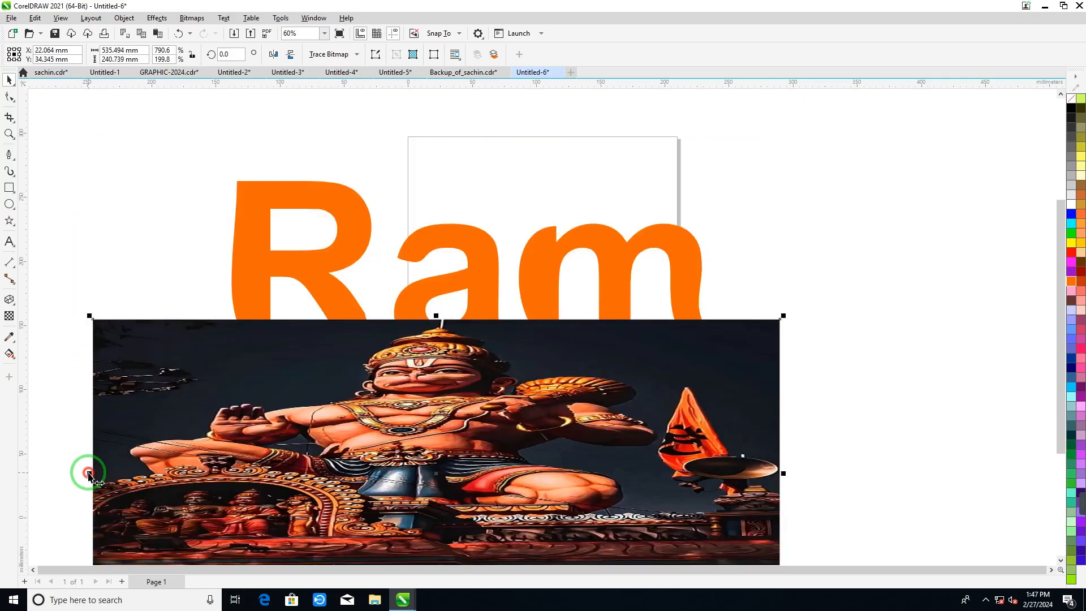
{"action": "left_click_drag", "start_coordinate": [89, 473], "coordinate": [173, 474]}
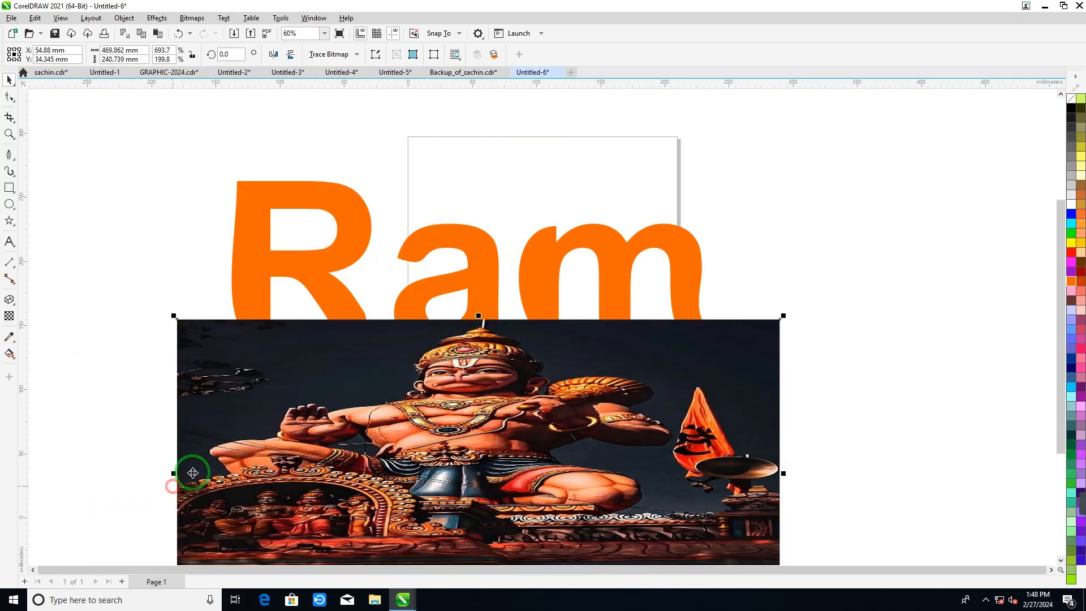
{"action": "left_click", "coordinate": [314, 369]}
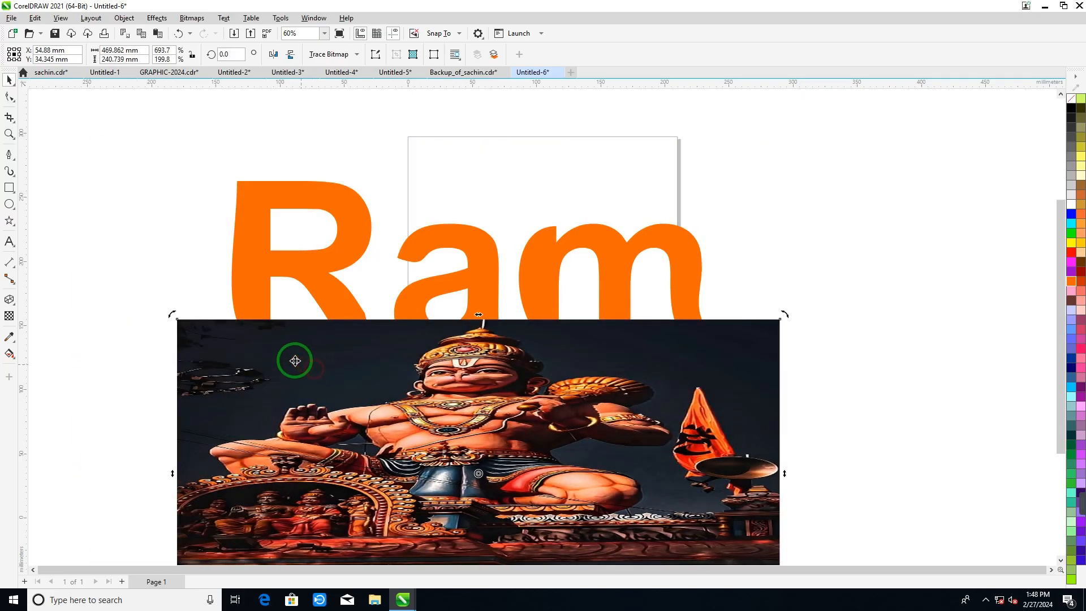
Step: PowerClip the Hanuman image inside the Ram lettering
{"action": "left_click", "coordinate": [124, 18]}
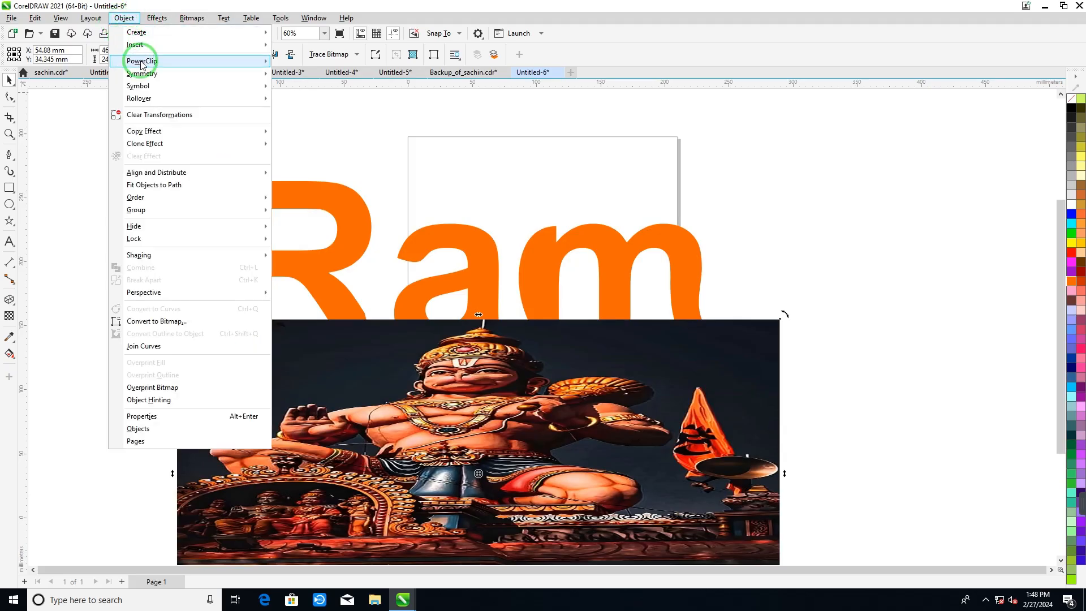
{"action": "left_click", "coordinate": [141, 62]}
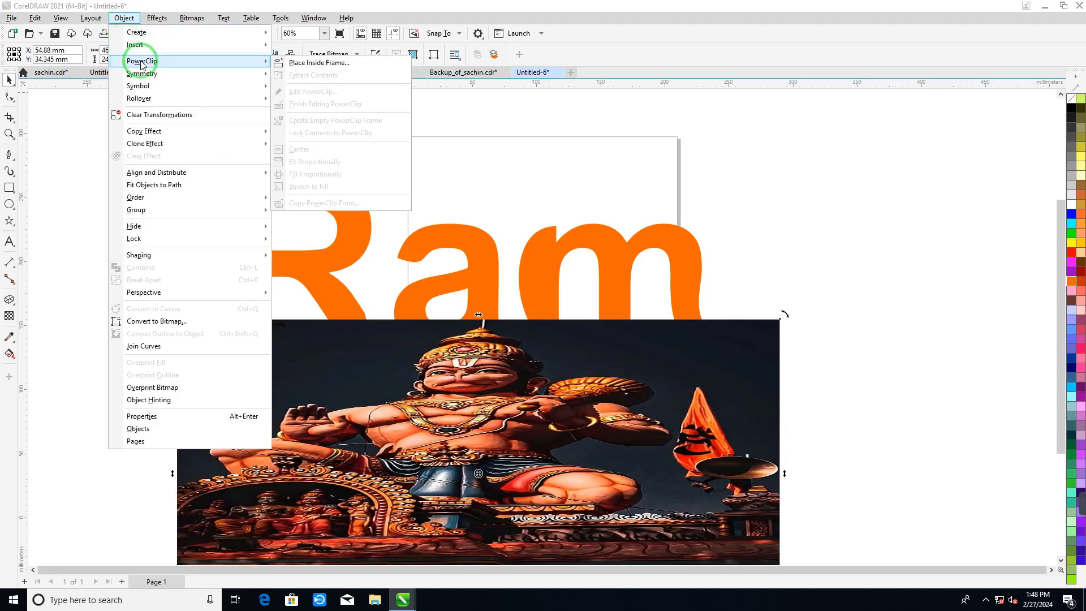
{"action": "left_click", "coordinate": [298, 64]}
{"action": "left_click", "coordinate": [247, 258]}
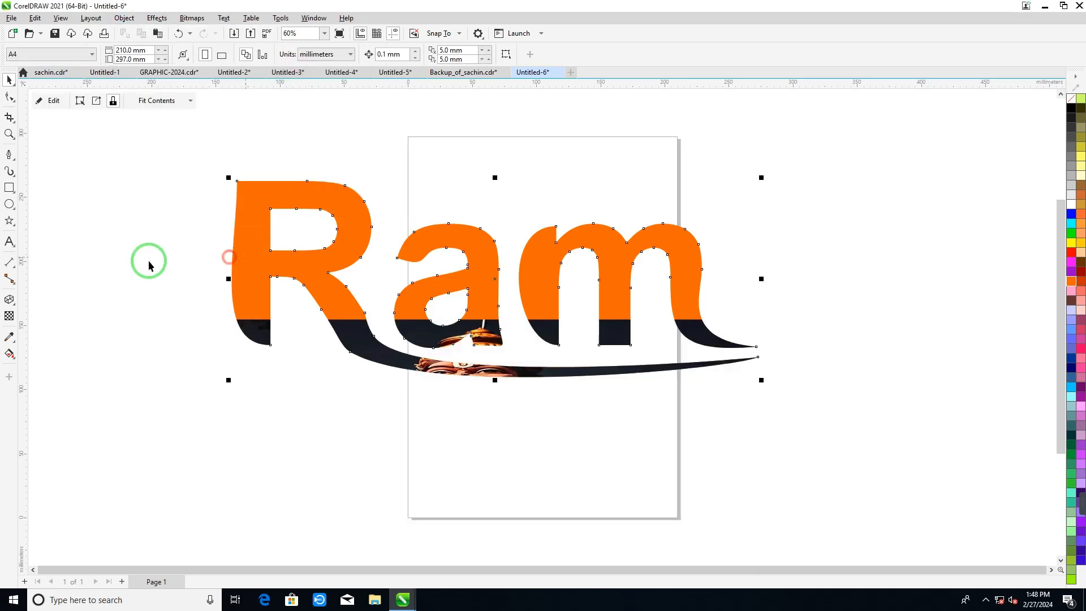
Step: Edit the PowerClip contents and move the image up so it covers the whole lettering, then finish editing
{"action": "left_click", "coordinate": [47, 107]}
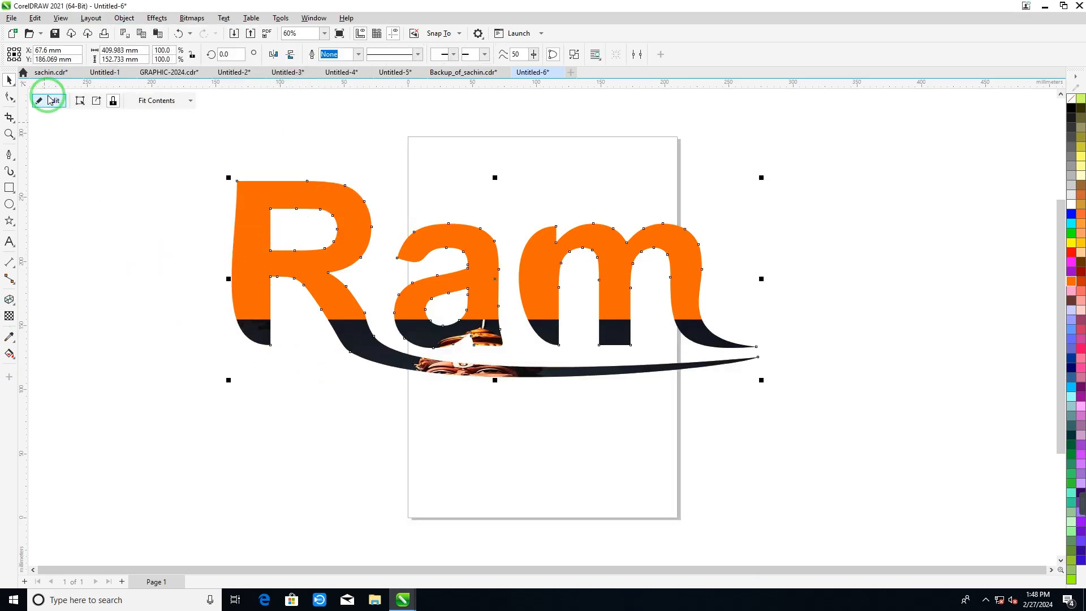
{"action": "left_click_drag", "start_coordinate": [362, 467], "coordinate": [350, 334]}
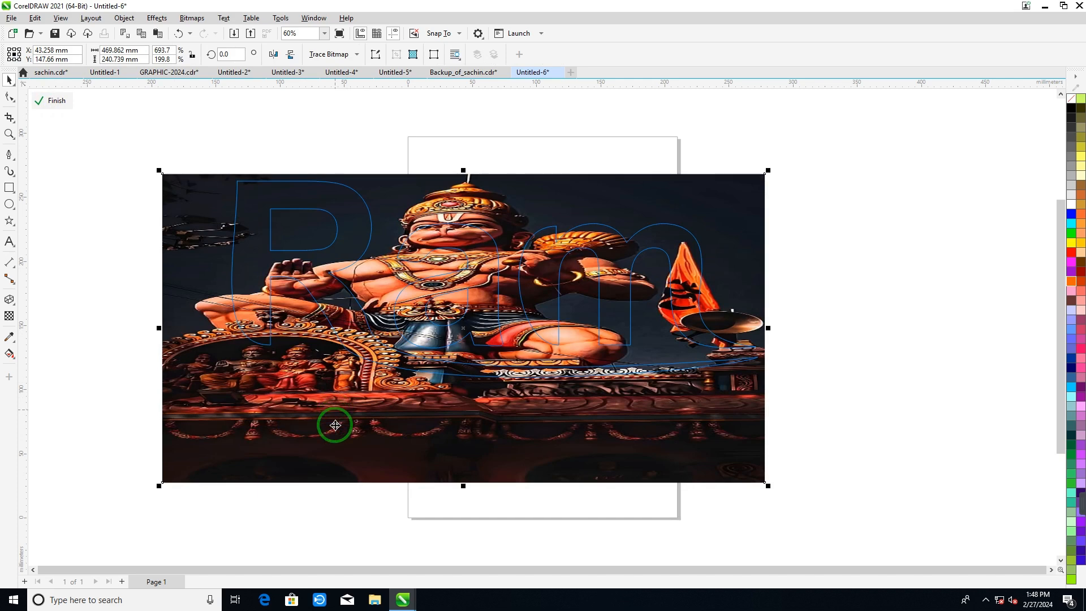
{"action": "left_click_drag", "start_coordinate": [335, 424], "coordinate": [337, 431]}
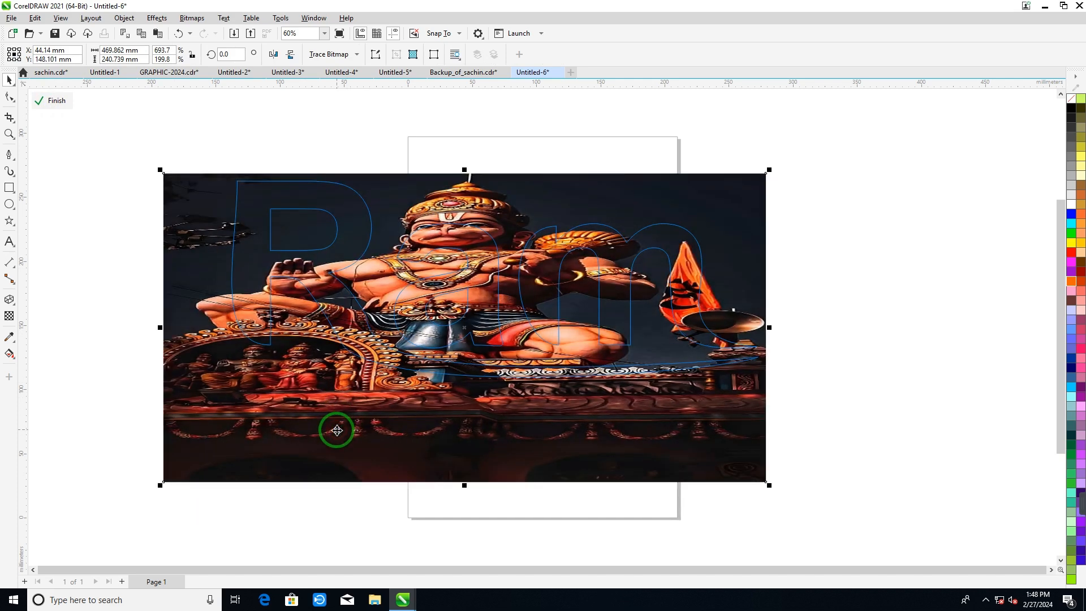
{"action": "left_click", "coordinate": [64, 105]}
Step: Scale the image-filled Ram lettering down proportionally about its centre to about 260 by 97 mm
{"action": "left_click", "coordinate": [222, 389]}
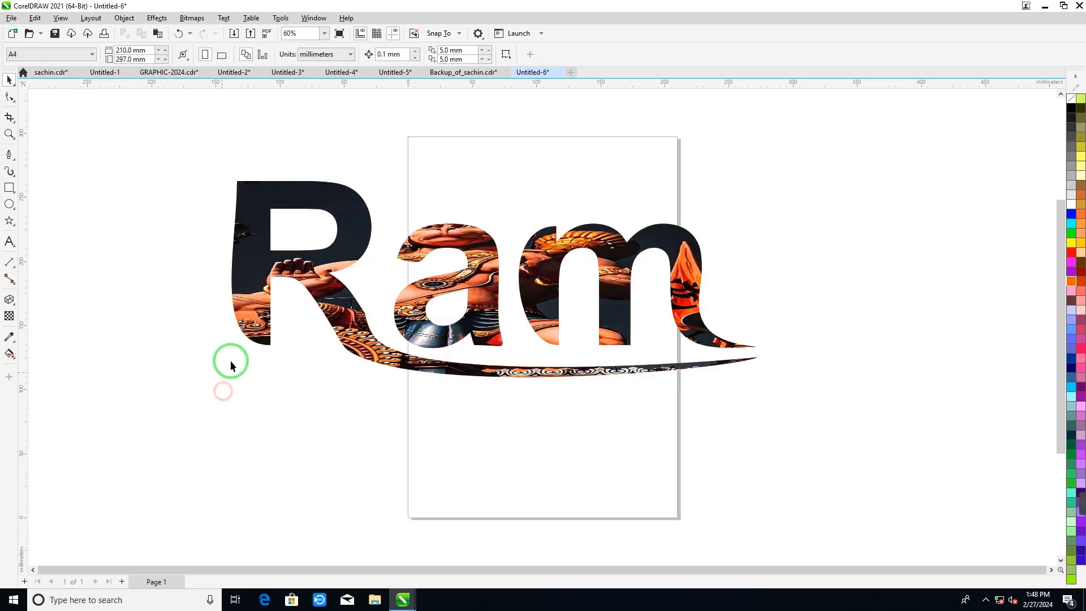
{"action": "left_click", "coordinate": [623, 315]}
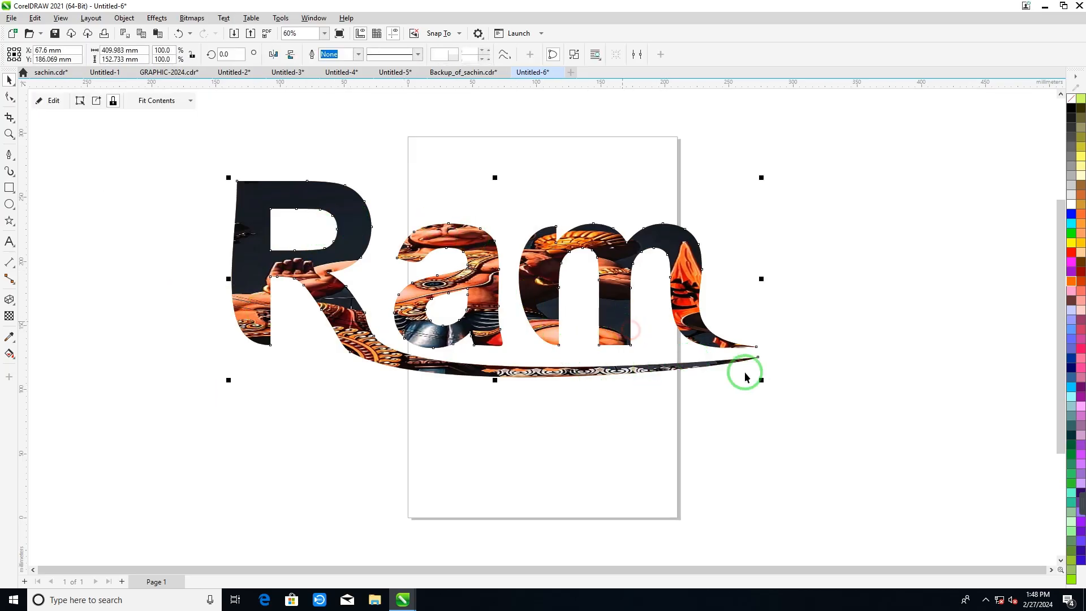
{"action": "left_click_drag", "start_coordinate": [762, 385], "coordinate": [667, 354]}
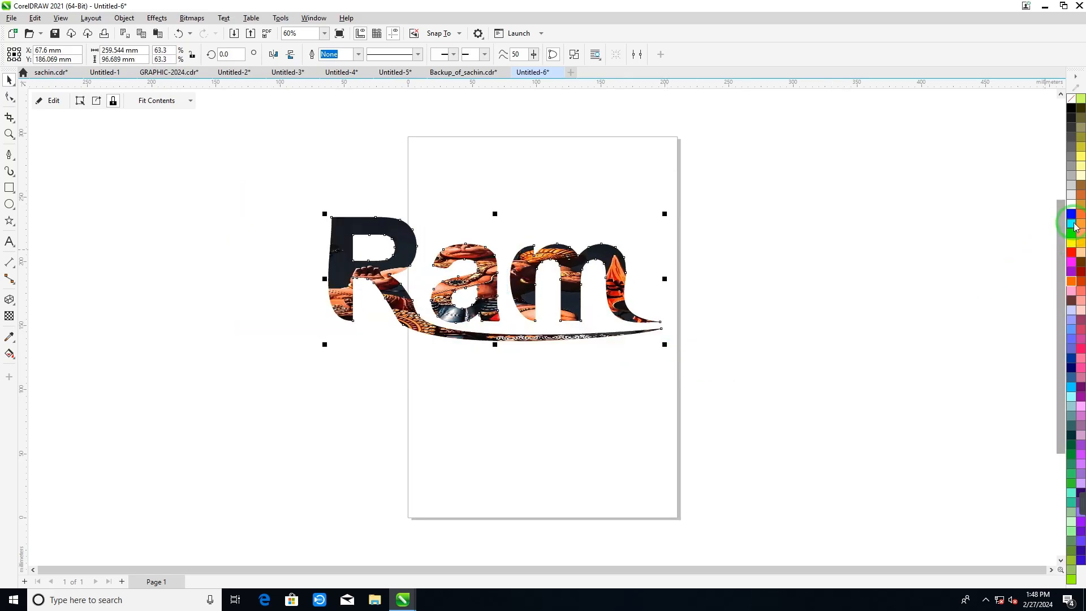
{"action": "right_click", "coordinate": [1070, 256]}
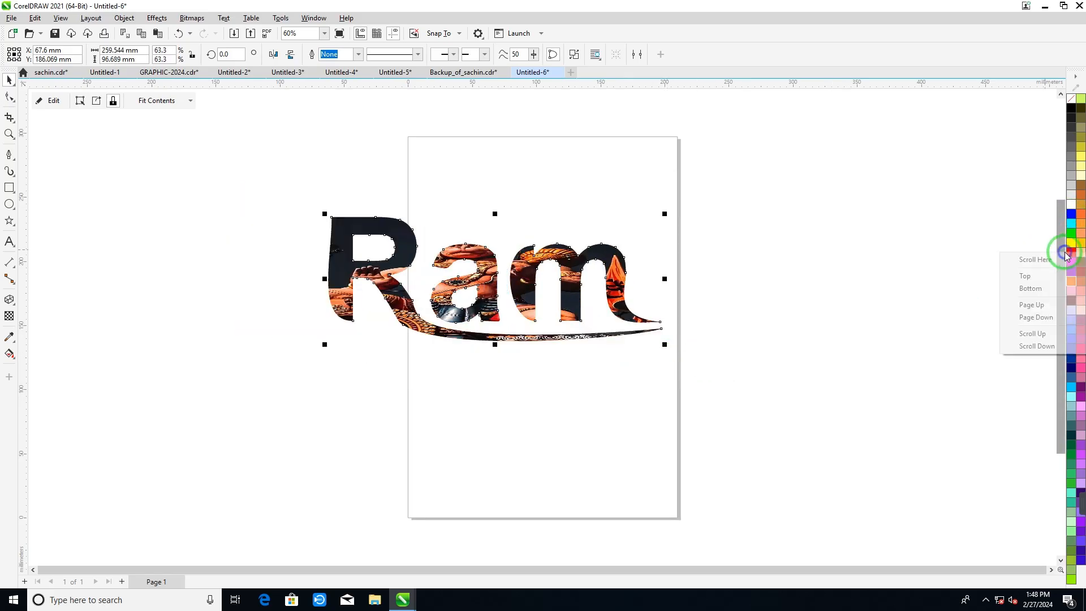
{"action": "left_click", "coordinate": [983, 288]}
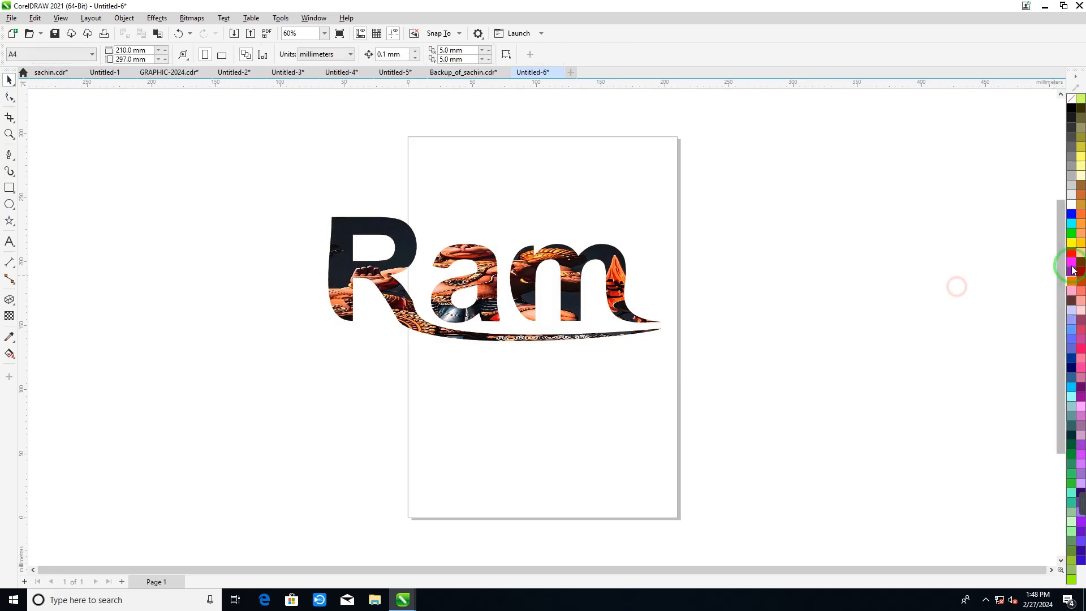
{"action": "right_click", "coordinate": [1070, 283]}
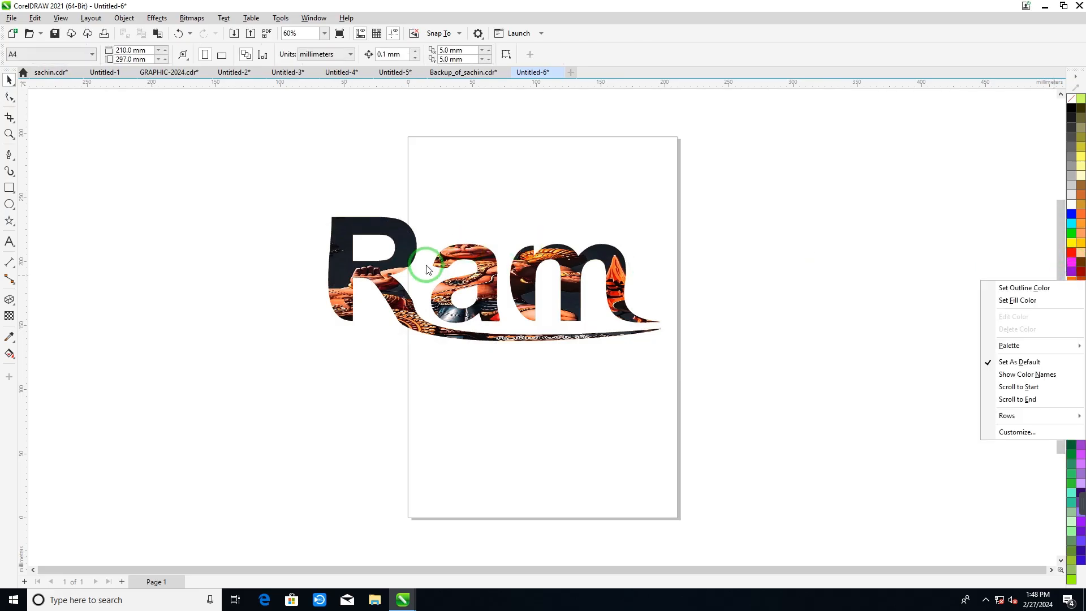
{"action": "left_click", "coordinate": [495, 275]}
{"action": "left_click", "coordinate": [496, 277]}
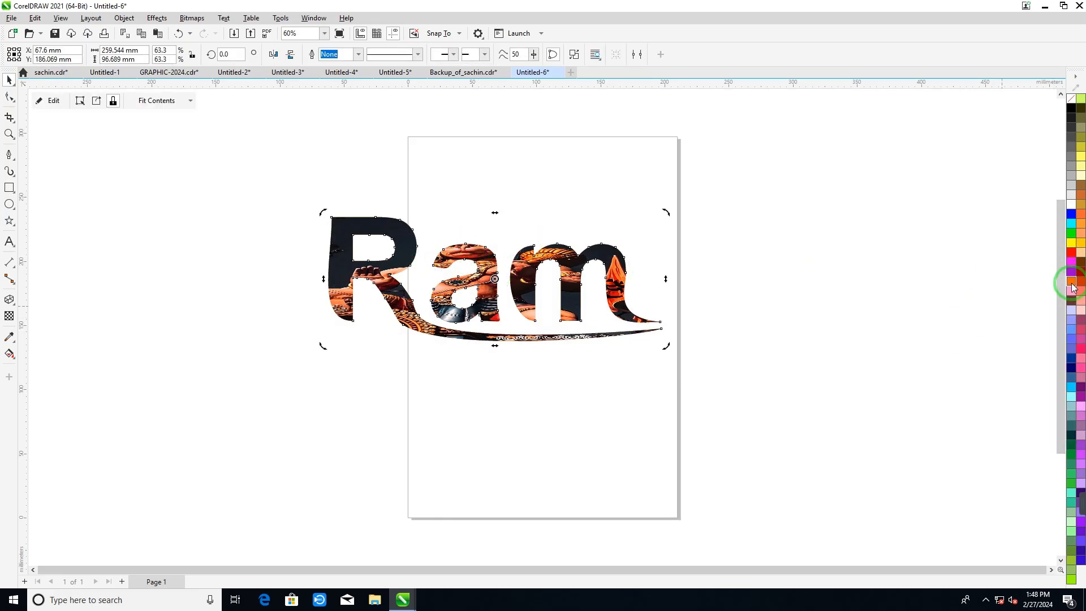
Step: Give the image-filled Ram lettering a red outline with a width of 3.0 pt
{"action": "right_click", "coordinate": [1071, 303]}
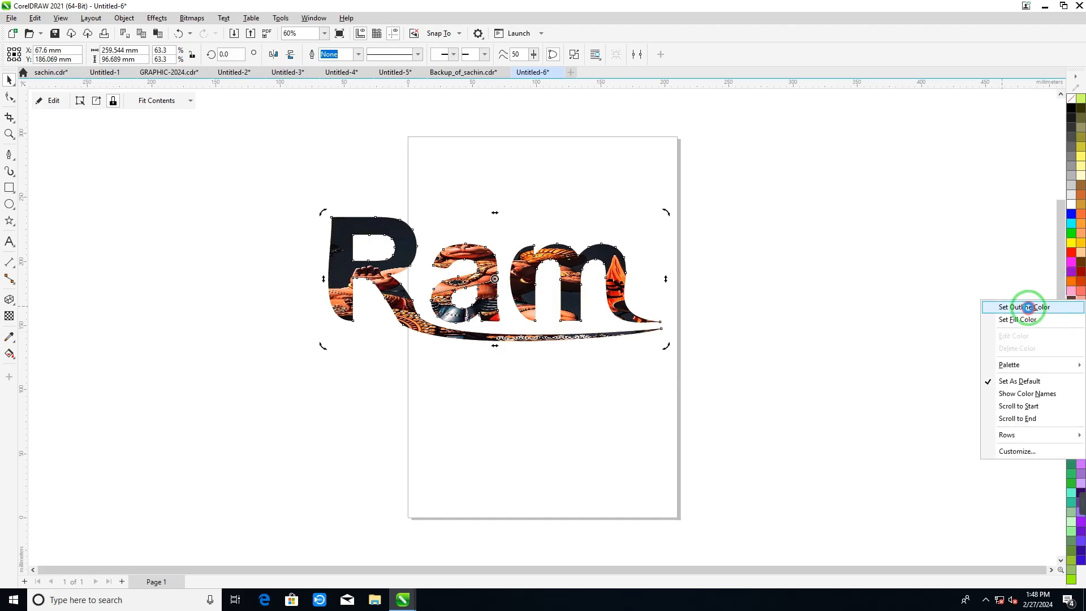
{"action": "left_click", "coordinate": [1025, 306]}
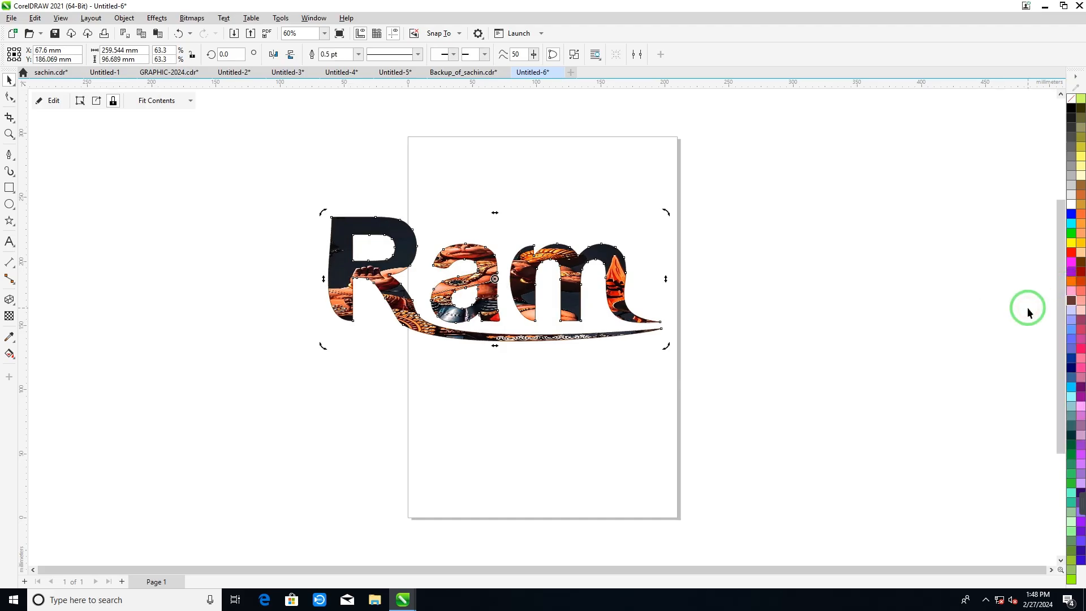
{"action": "right_click", "coordinate": [1071, 252]}
{"action": "left_click", "coordinate": [1007, 264]}
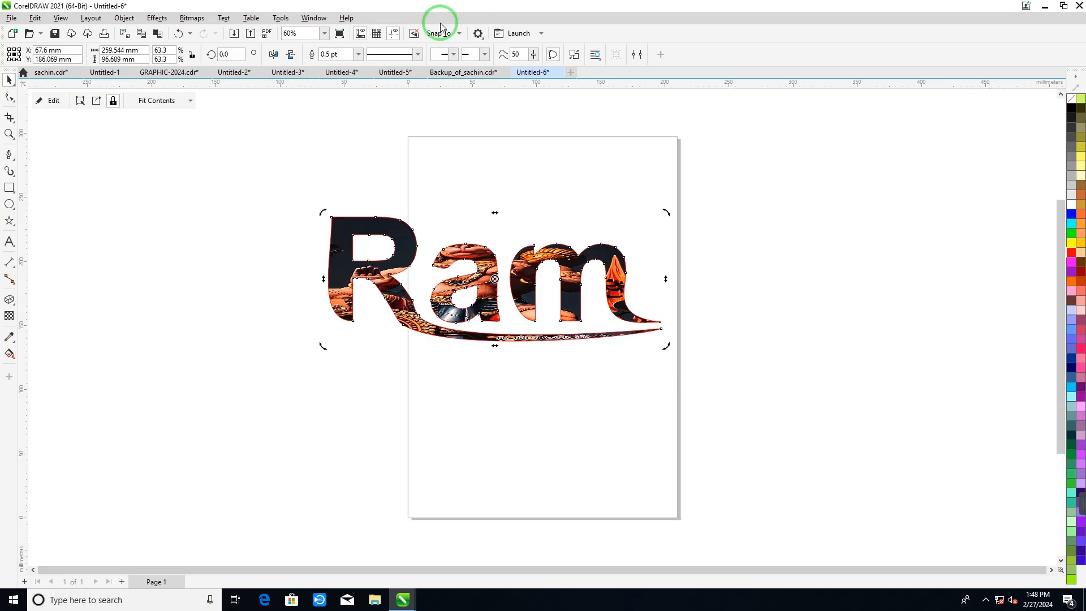
{"action": "left_click", "coordinate": [358, 55]}
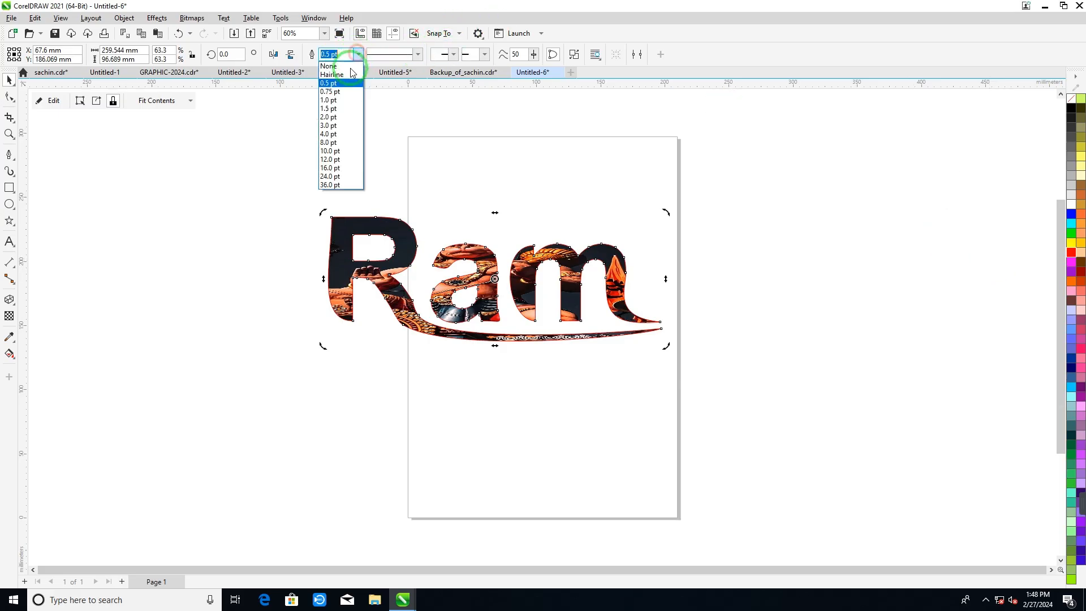
{"action": "left_click", "coordinate": [327, 125]}
{"action": "left_click", "coordinate": [253, 258]}
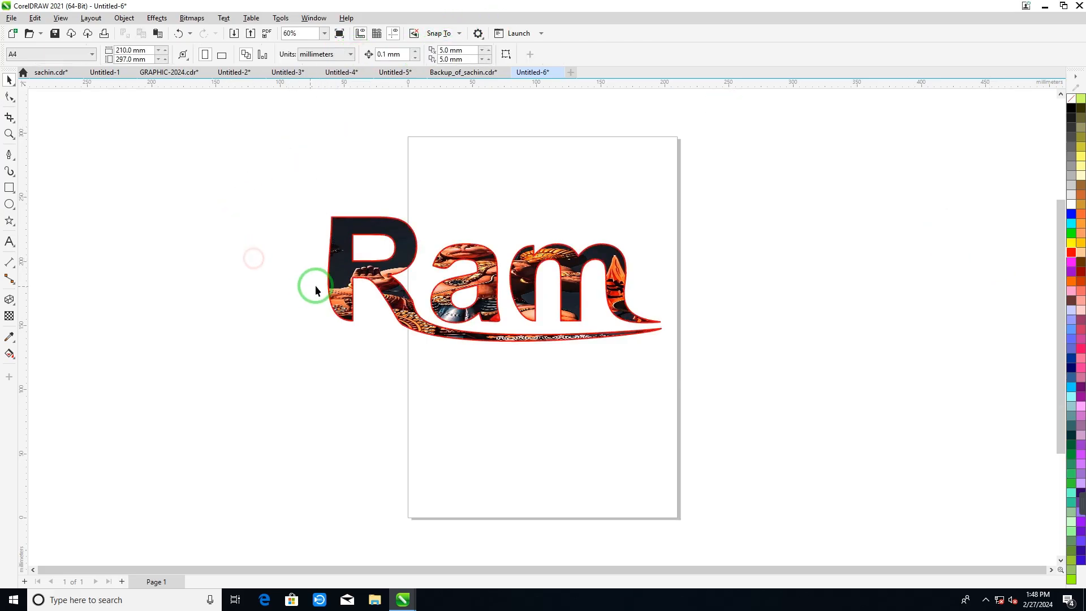
Step: Scale the outlined Ram lettering down proportionally to about 99 by 37 mm and set its outline width to 1.5 pt
{"action": "left_click", "coordinate": [332, 290]}
{"action": "left_click_drag", "start_coordinate": [330, 213], "coordinate": [471, 290]}
{"action": "left_click_drag", "start_coordinate": [553, 312], "coordinate": [364, 256]}
{"action": "left_click", "coordinate": [359, 54]}
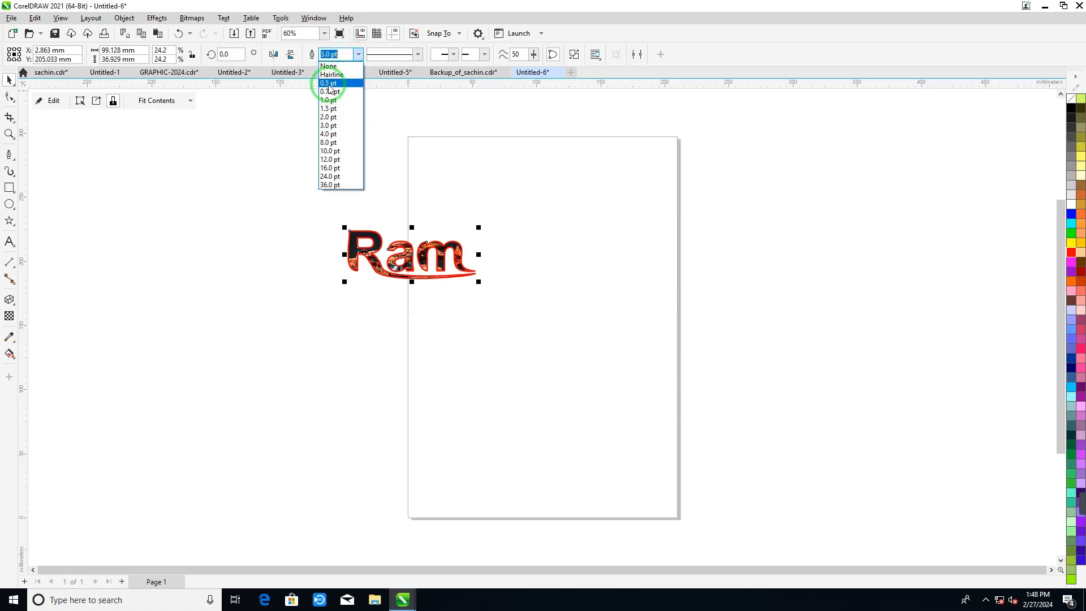
{"action": "left_click", "coordinate": [330, 109]}
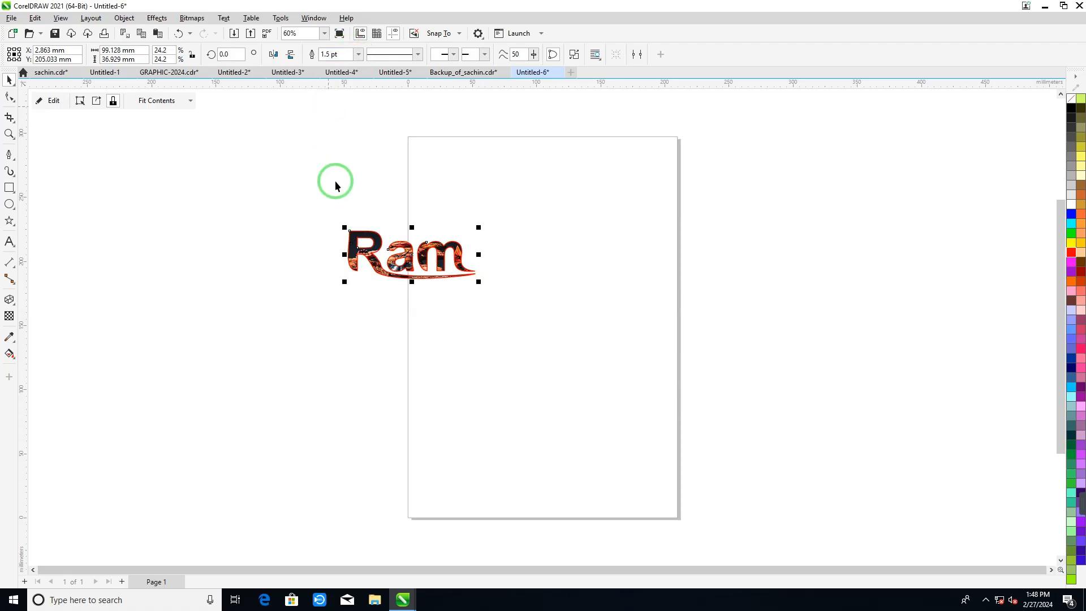
Step: Move the Ram lettering onto the upper part of the page and rotate it to about 270.7° so it reads downwards
{"action": "left_click_drag", "start_coordinate": [371, 254], "coordinate": [466, 217]}
{"action": "left_click", "coordinate": [465, 217]}
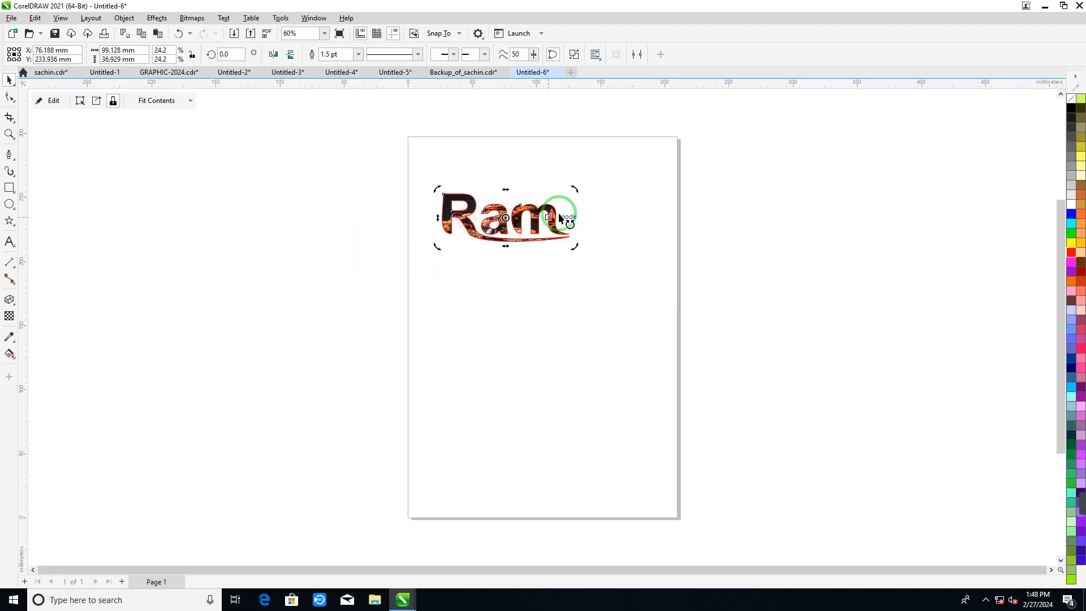
{"action": "left_click_drag", "start_coordinate": [573, 190], "coordinate": [530, 275]}
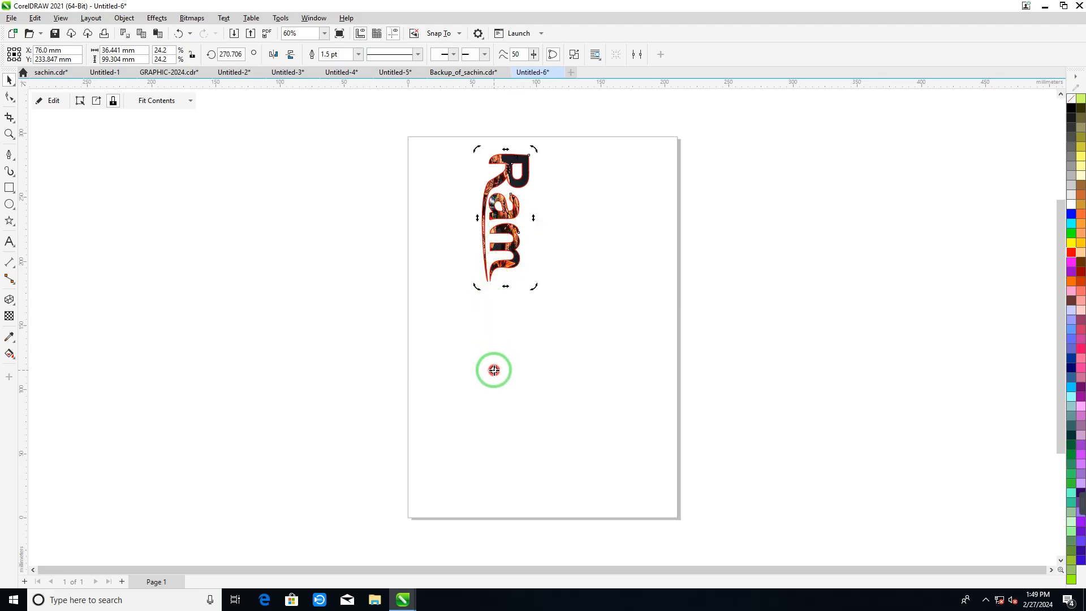
Step: Move the lettering's rotation centre down the page, about 123 mm below the middle of the lettering
{"action": "left_click_drag", "start_coordinate": [494, 370], "coordinate": [492, 376]}
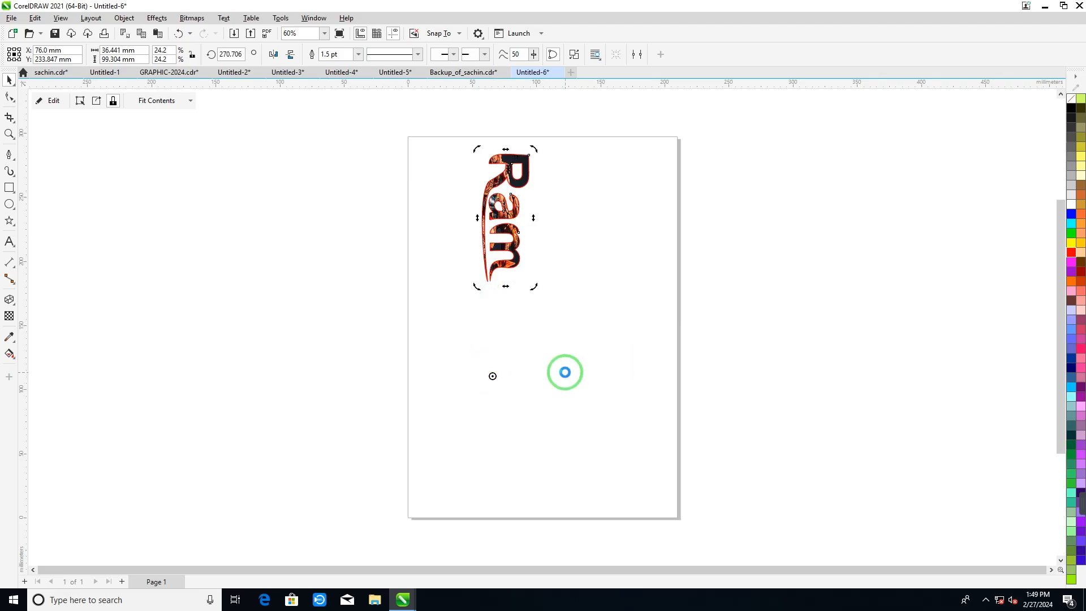
{"action": "key", "text": "alt+F11"}
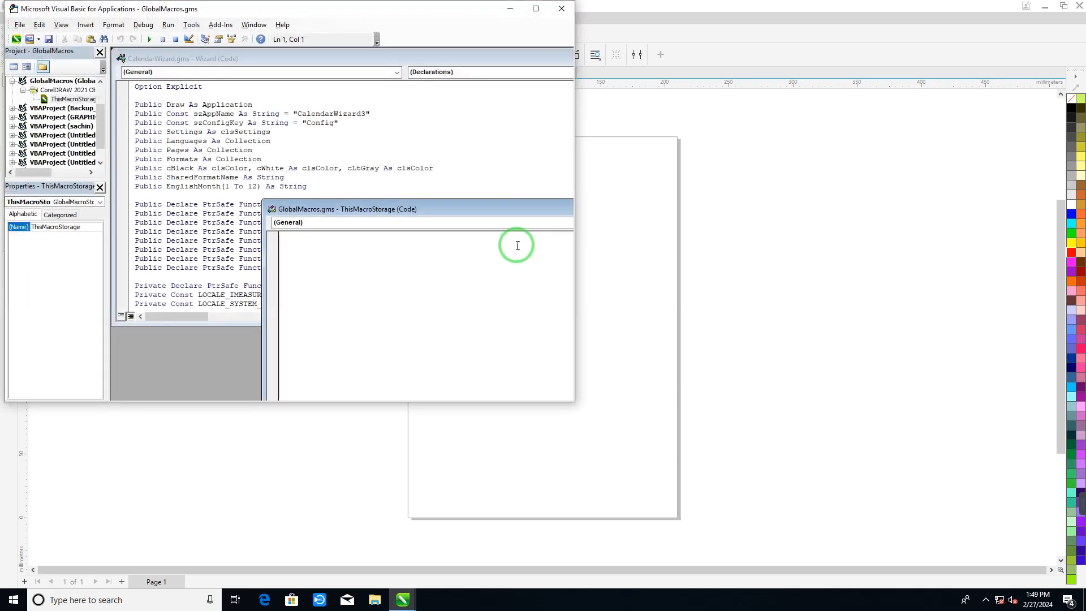
{"action": "left_click", "coordinate": [563, 11]}
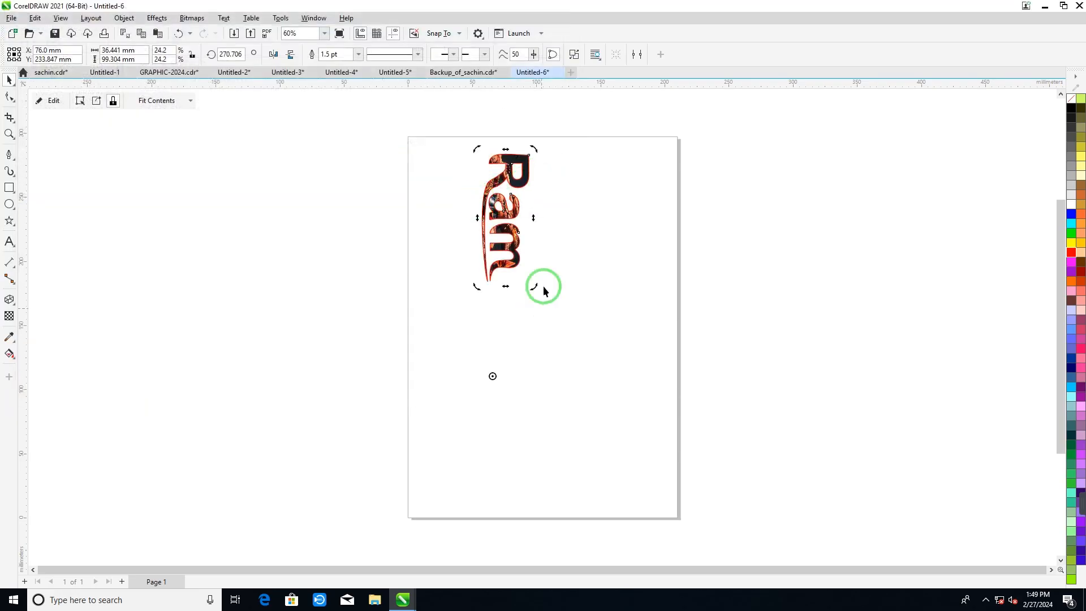
{"action": "left_click", "coordinate": [517, 173]}
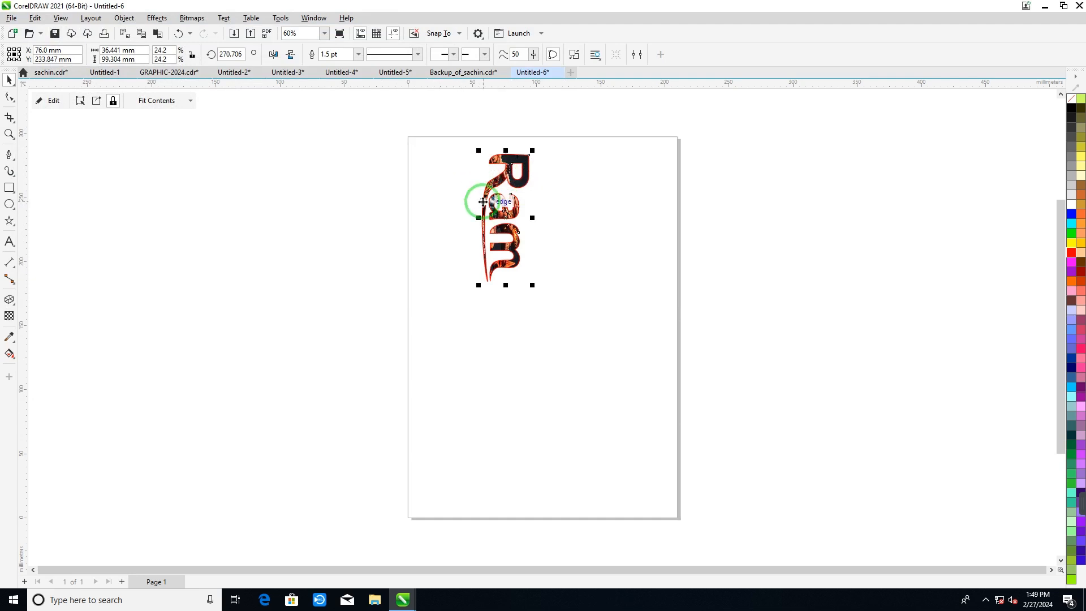
Step: Try rotating the lettering by 30° with 35 copies around the shifted rotation centre, and undo the copies
{"action": "key", "text": "alt+F8"}
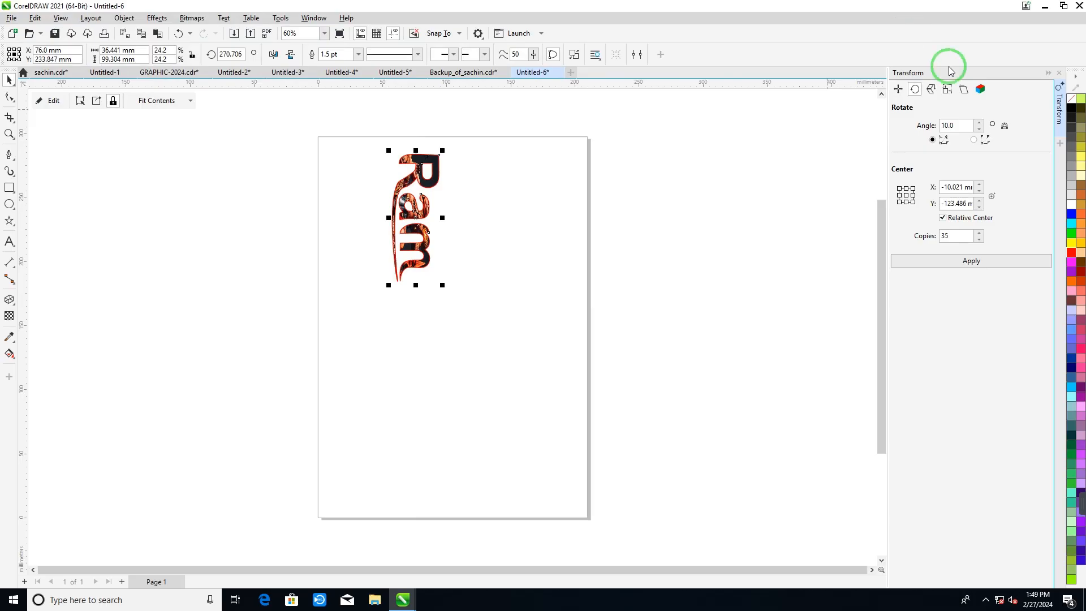
{"action": "double_click", "coordinate": [956, 125]}
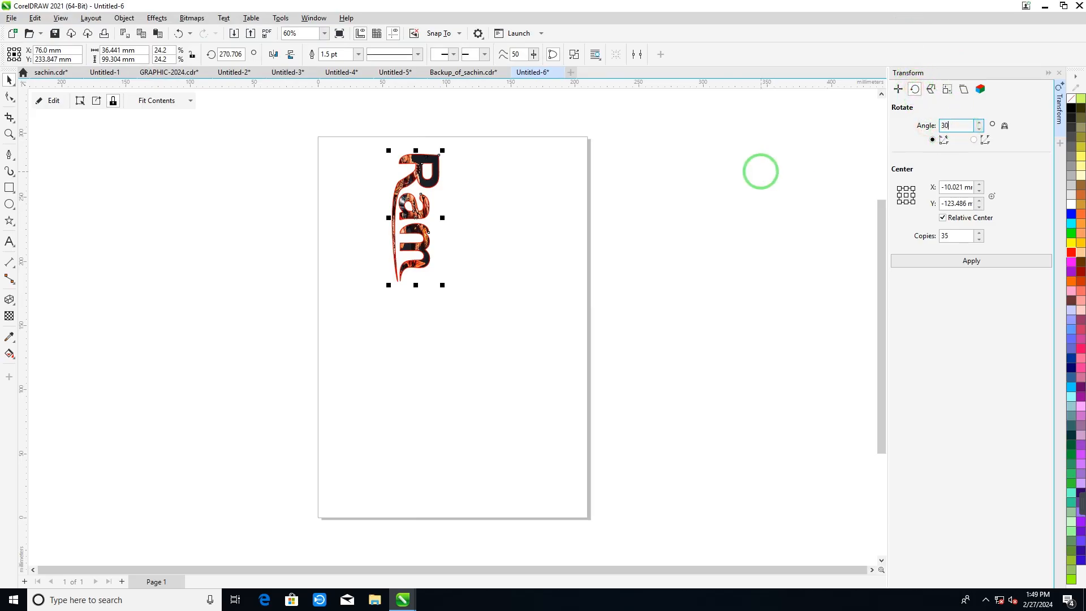
{"action": "double_click", "coordinate": [956, 236]}
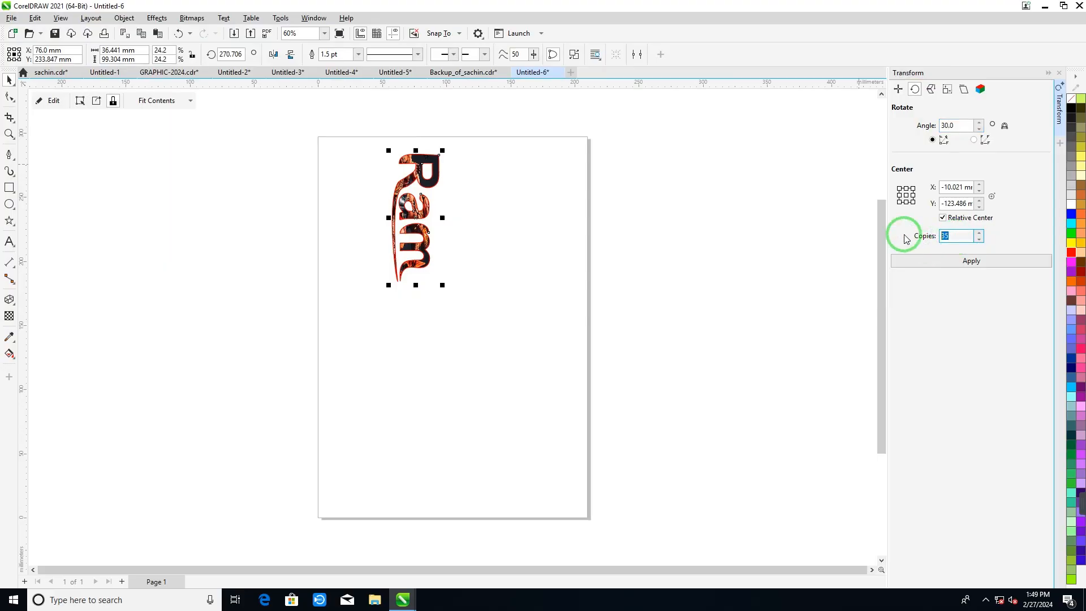
{"action": "left_click", "coordinate": [967, 265]}
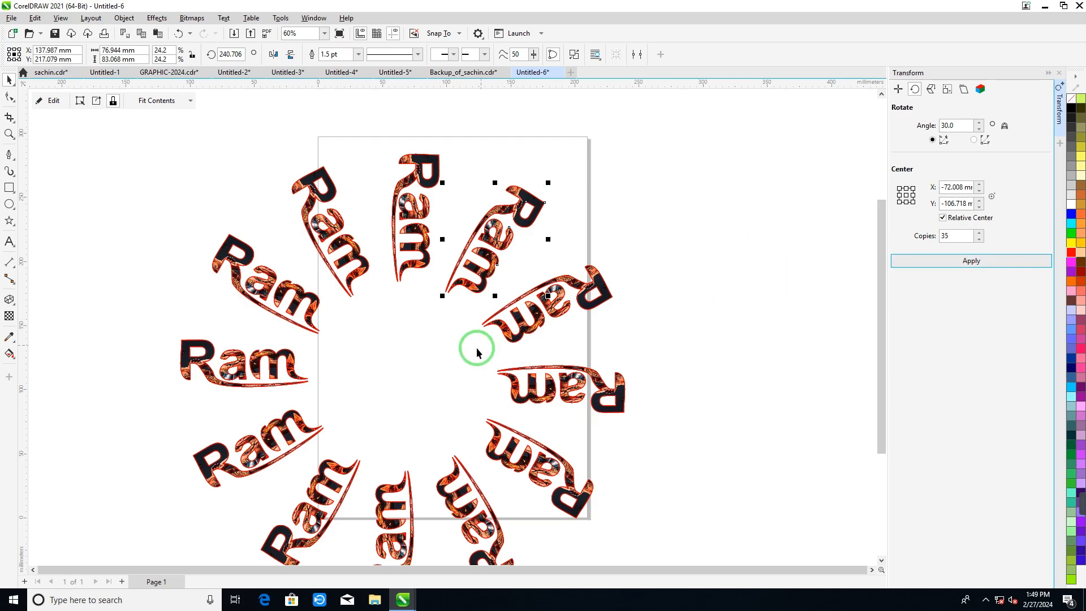
{"action": "key", "text": "ctrl+z"}
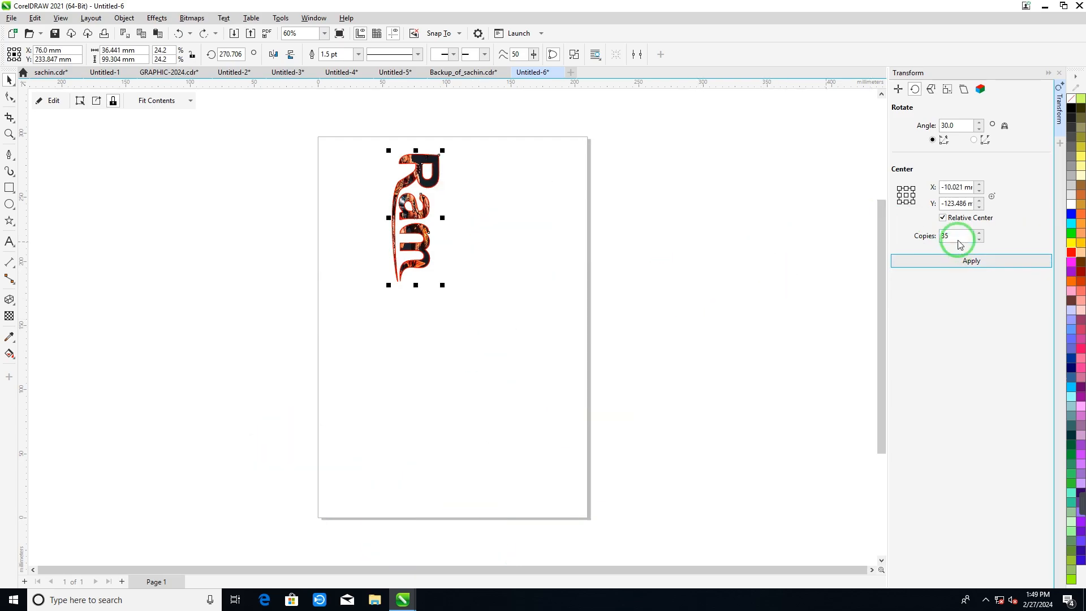
Step: Move the rotation centre down to about 190 mm below the lettering, try 35 copies at 30° again, and undo the copies
{"action": "double_click", "coordinate": [960, 244]}
{"action": "left_click_drag", "start_coordinate": [964, 124], "coordinate": [927, 128]}
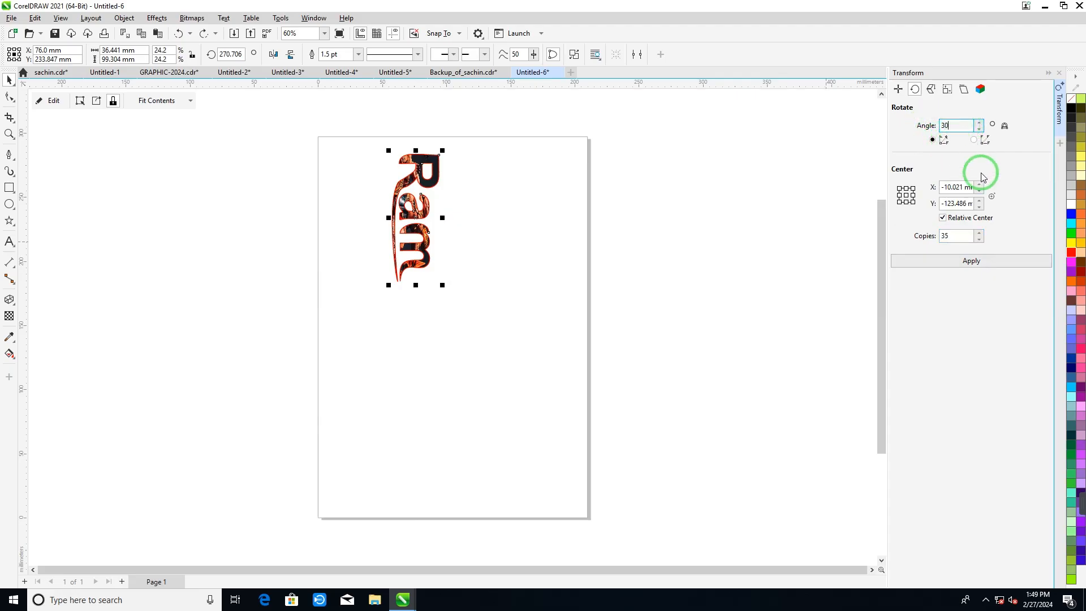
{"action": "left_click", "coordinate": [903, 234]}
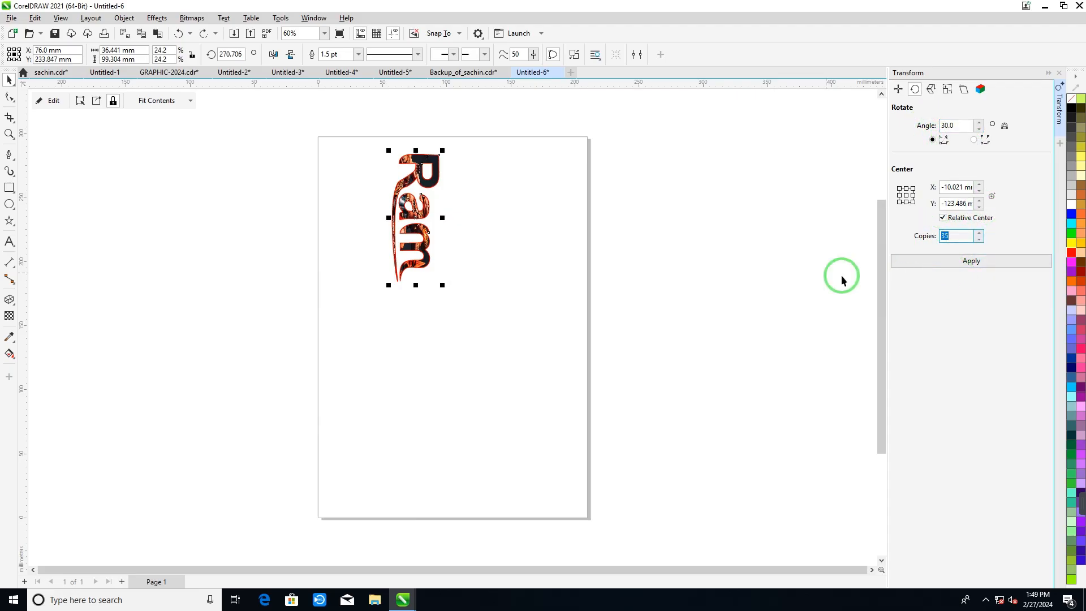
{"action": "left_click", "coordinate": [413, 226]}
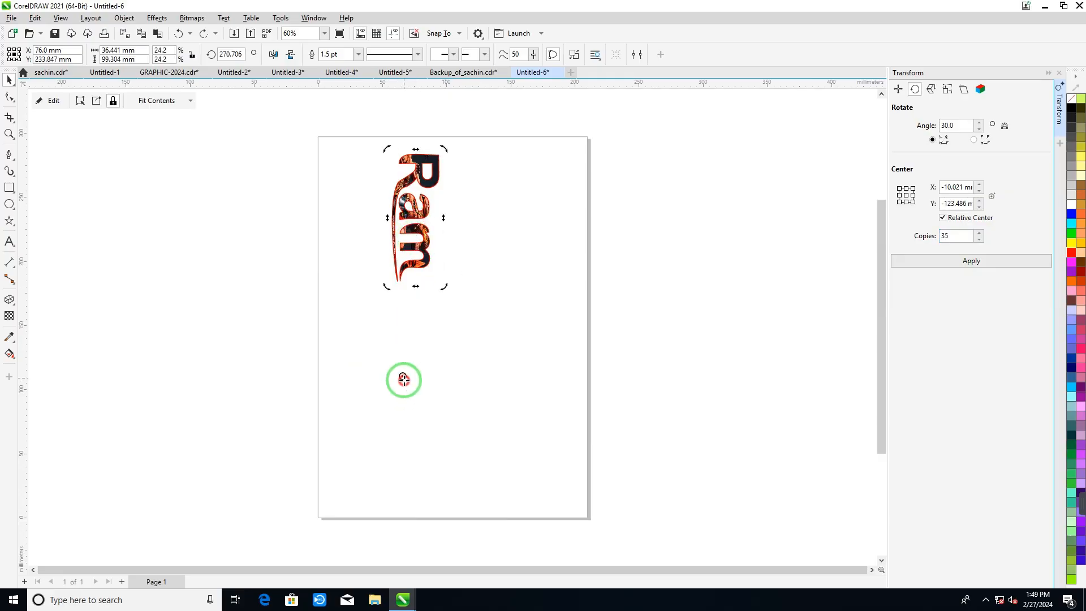
{"action": "left_click_drag", "start_coordinate": [404, 379], "coordinate": [408, 462]}
{"action": "left_click", "coordinate": [930, 262]}
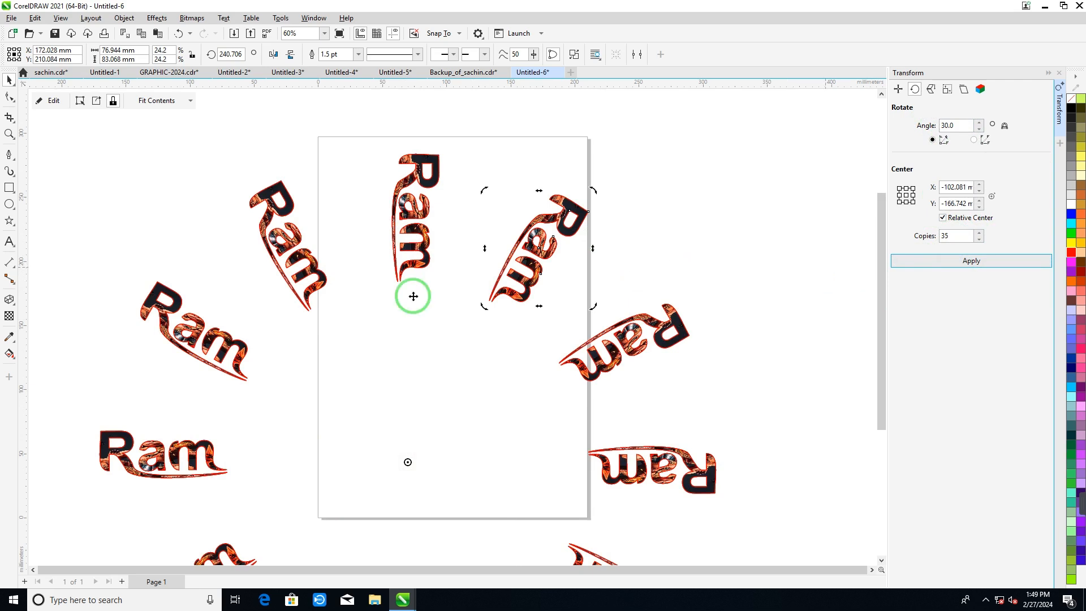
{"action": "scroll", "coordinate": [413, 296], "scroll_direction": "down", "scroll_amount": 3}
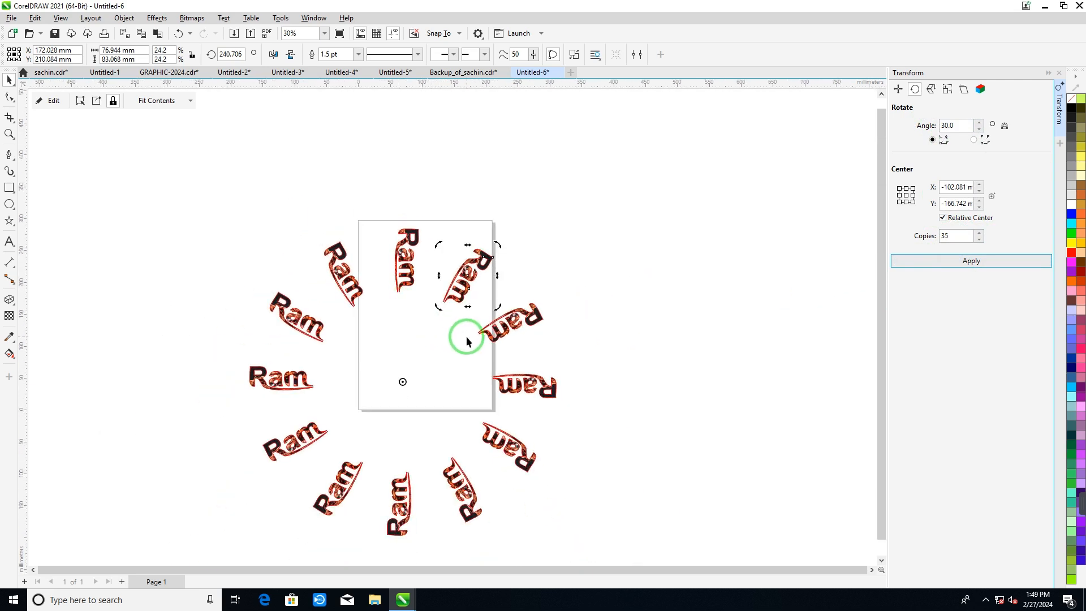
{"action": "key", "text": "ctrl+z"}
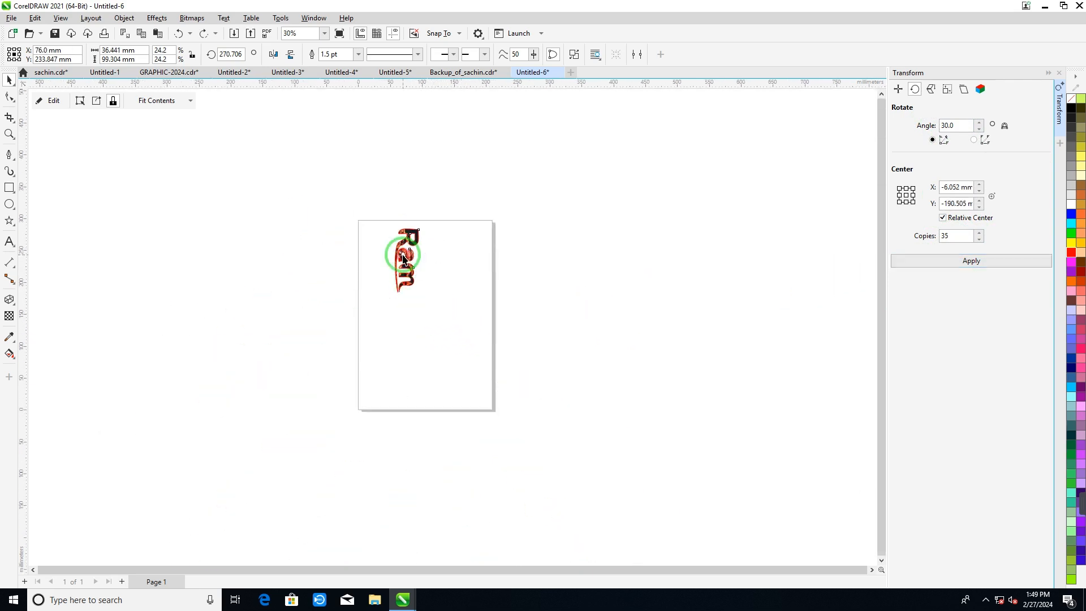
Step: Lower the rotation centre slightly and create a ring of Ram lettering with a 10° rotation angle and 35 copies
{"action": "left_click", "coordinate": [942, 125]}
{"action": "left_click_drag", "start_coordinate": [957, 124], "coordinate": [923, 126]}
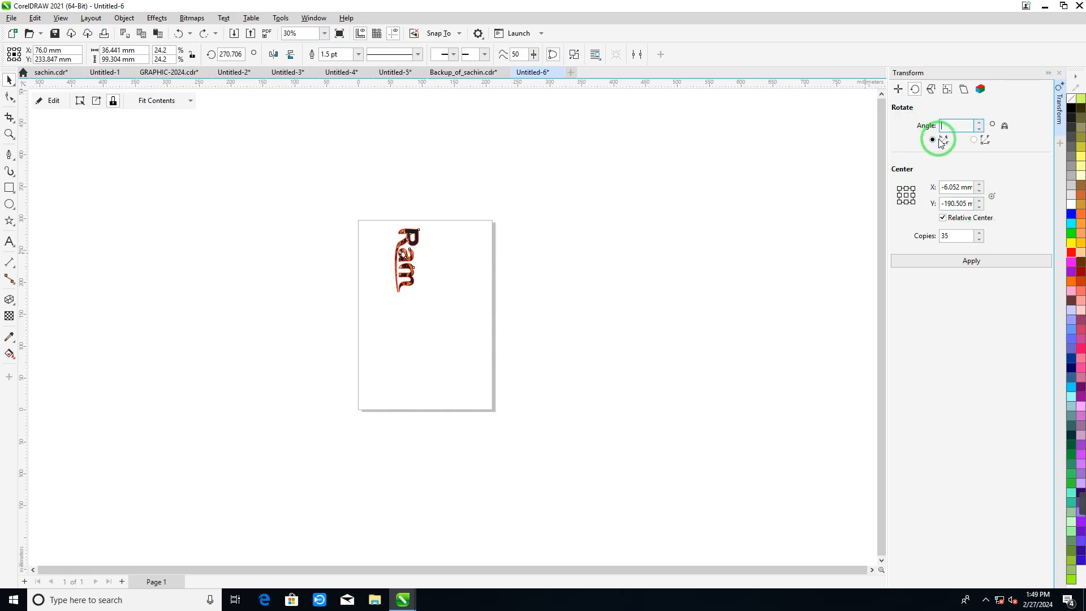
{"action": "type", "text": "10"}
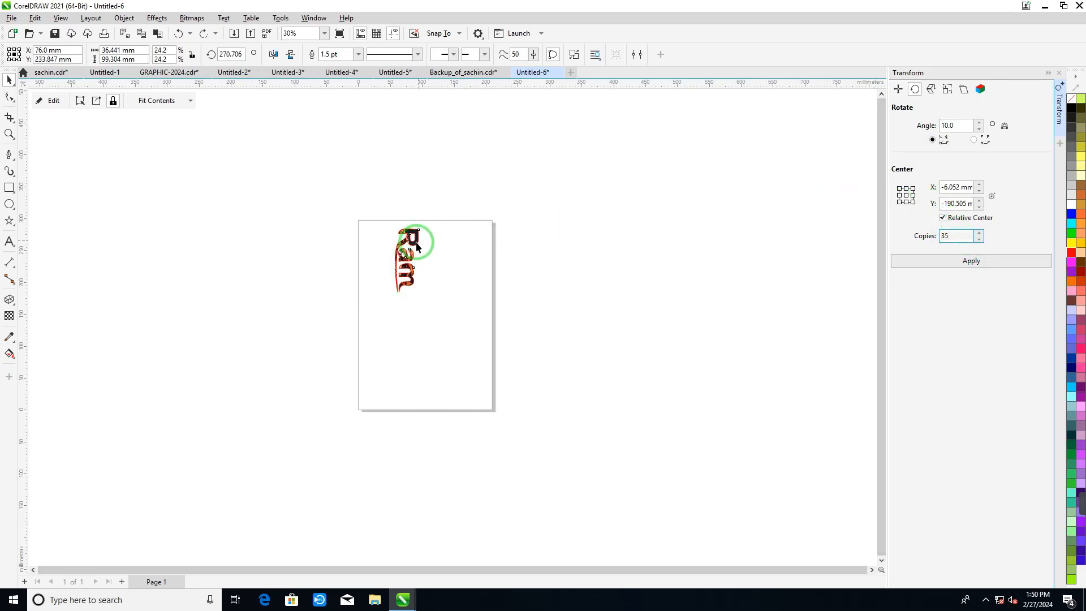
{"action": "left_click", "coordinate": [416, 243]}
{"action": "left_click", "coordinate": [407, 274]}
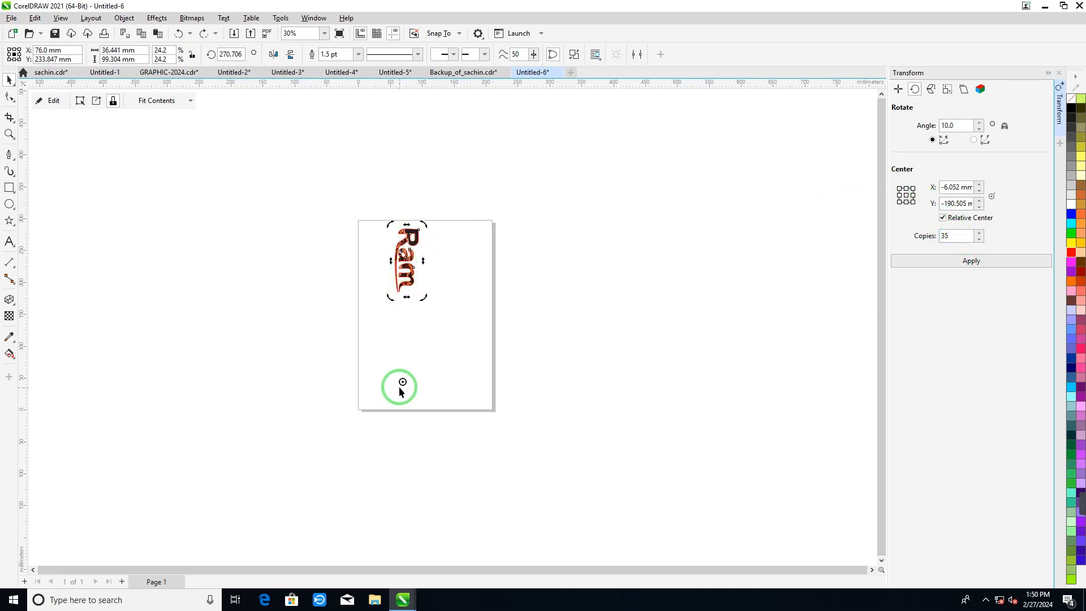
{"action": "left_click_drag", "start_coordinate": [400, 389], "coordinate": [405, 398]}
{"action": "left_click", "coordinate": [951, 262]}
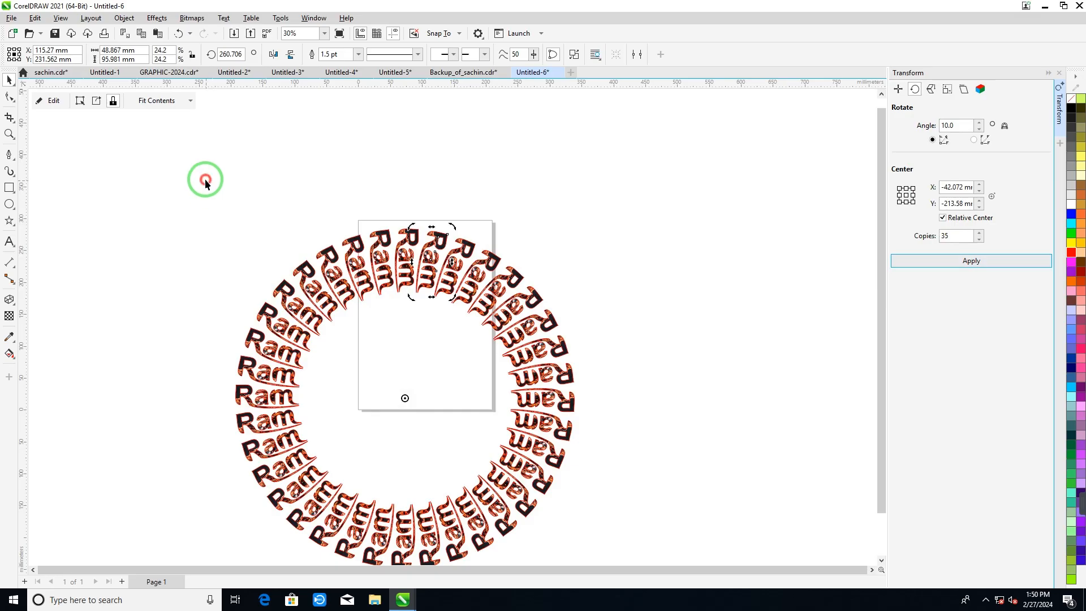
Step: Group the whole ring of Ram lettering and make a duplicate scaled proportionally to about 328 by 328 mm inside it
{"action": "left_click_drag", "start_coordinate": [204, 177], "coordinate": [608, 508]}
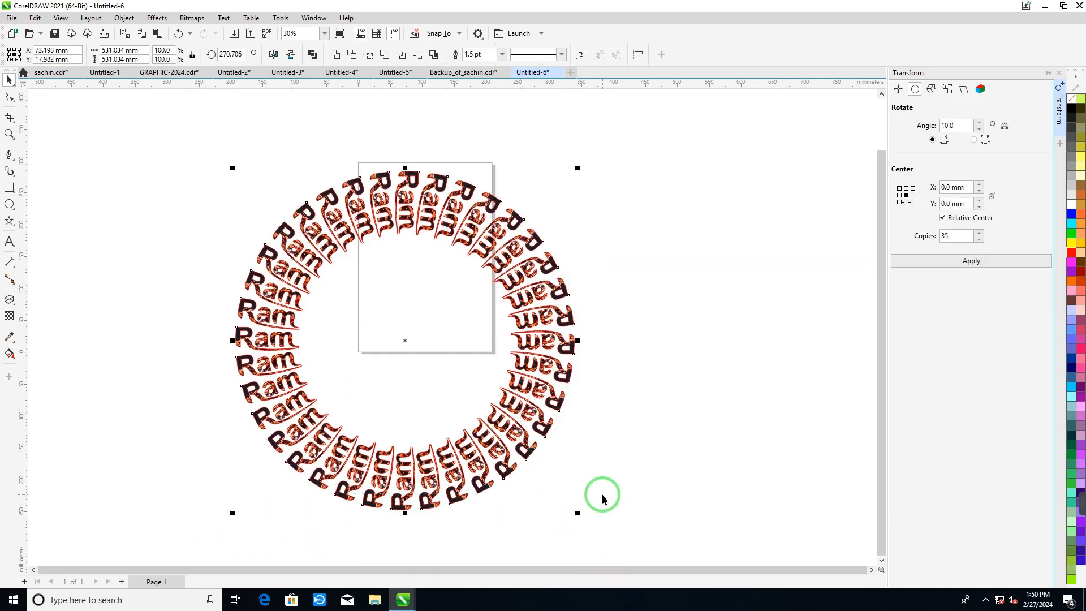
{"action": "key", "text": "ctrl+g"}
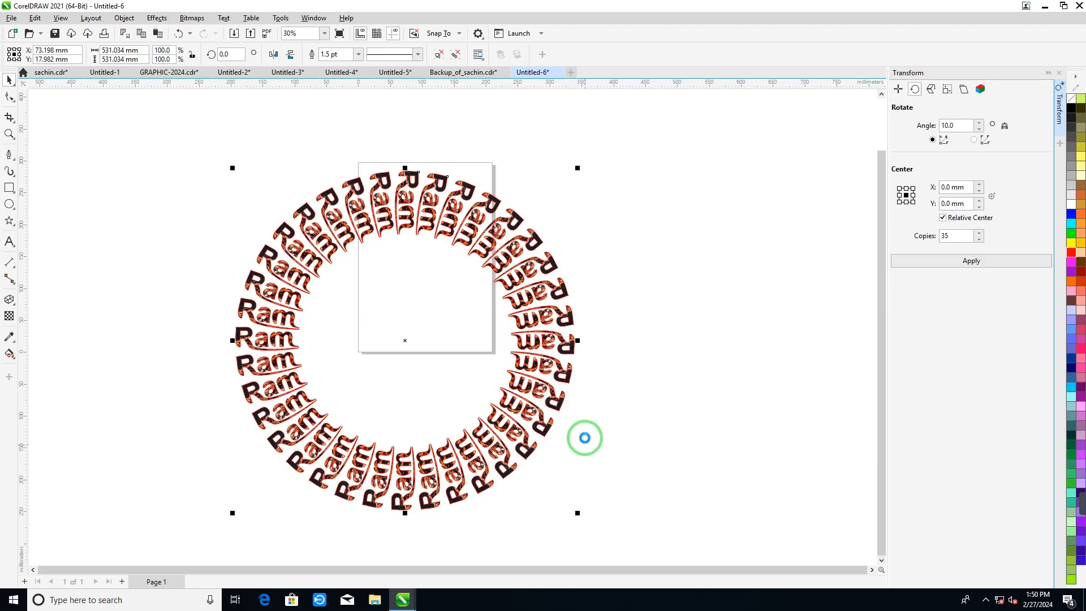
{"action": "key", "text": "ctrl+d"}
{"action": "left_click_drag", "start_coordinate": [579, 166], "coordinate": [517, 229]}
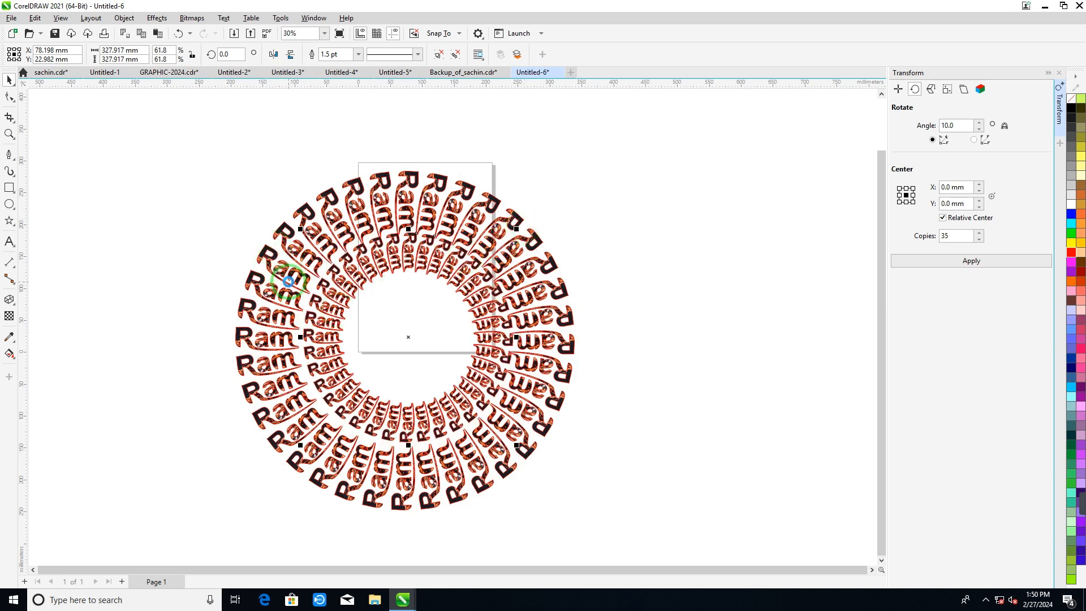
Step: Nest two more proportionally scaled duplicates inside the inner ring, about 188 by 188 mm and 123 by 123 mm
{"action": "left_click_drag", "start_coordinate": [288, 281], "coordinate": [289, 286]}
{"action": "left_click_drag", "start_coordinate": [361, 283], "coordinate": [347, 270]}
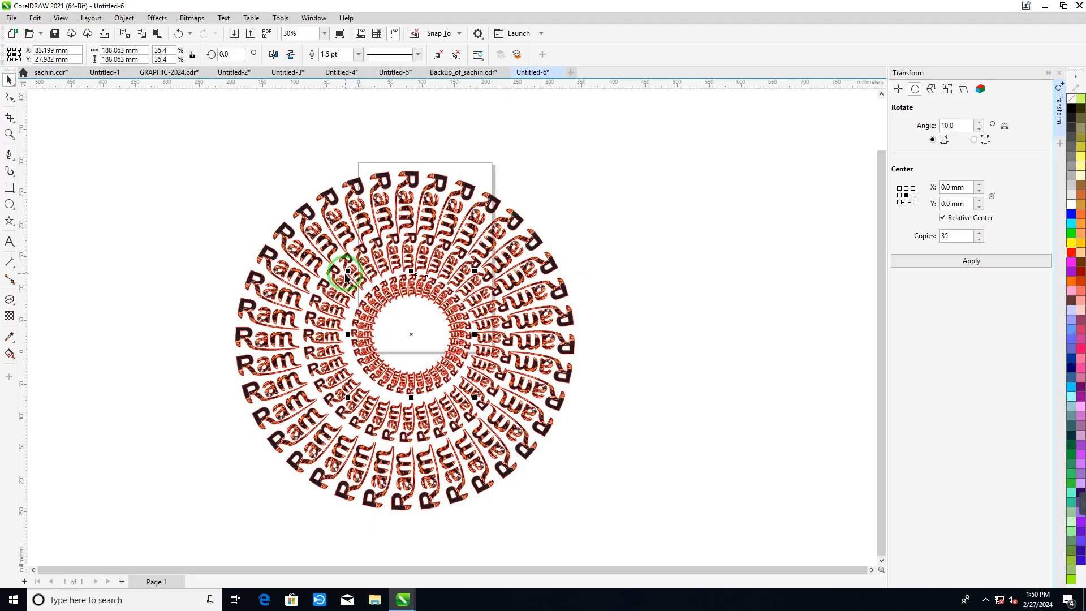
{"action": "key", "text": "ctrl+d"}
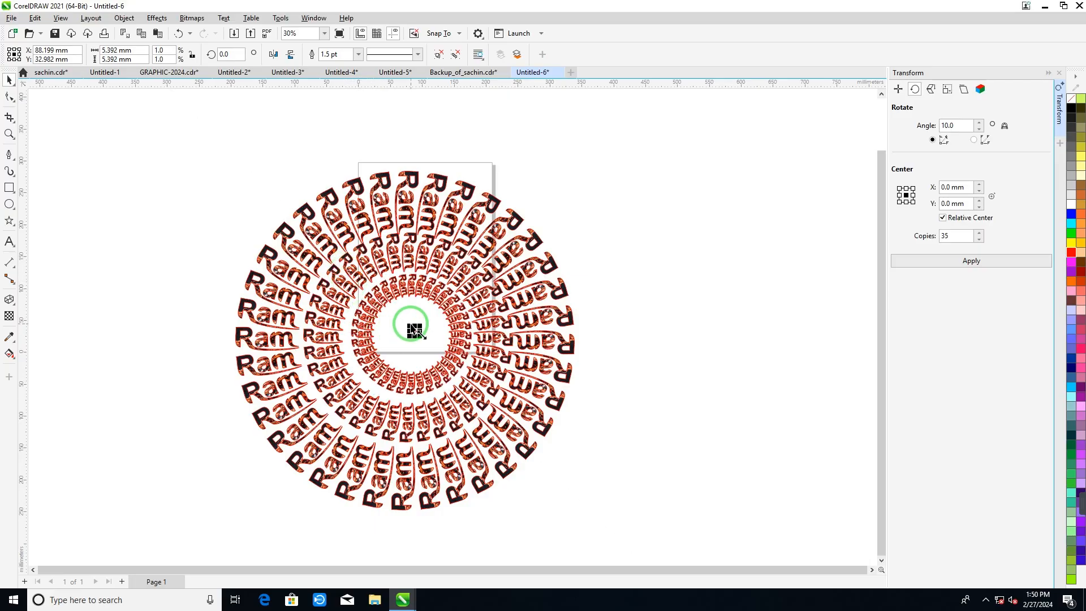
{"action": "left_click_drag", "start_coordinate": [415, 333], "coordinate": [371, 295]}
Step: Try centring all rings on each other and shrinking the 188 mm ring to about 150 mm, and undo both changes
{"action": "left_click_drag", "start_coordinate": [189, 149], "coordinate": [608, 537]}
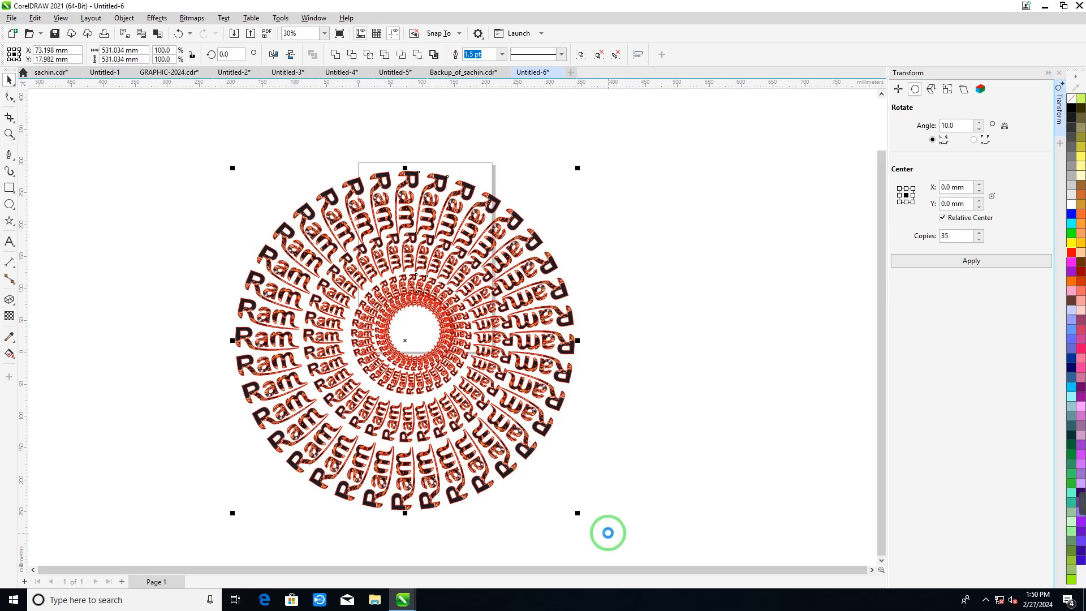
{"action": "left_click", "coordinate": [649, 331]}
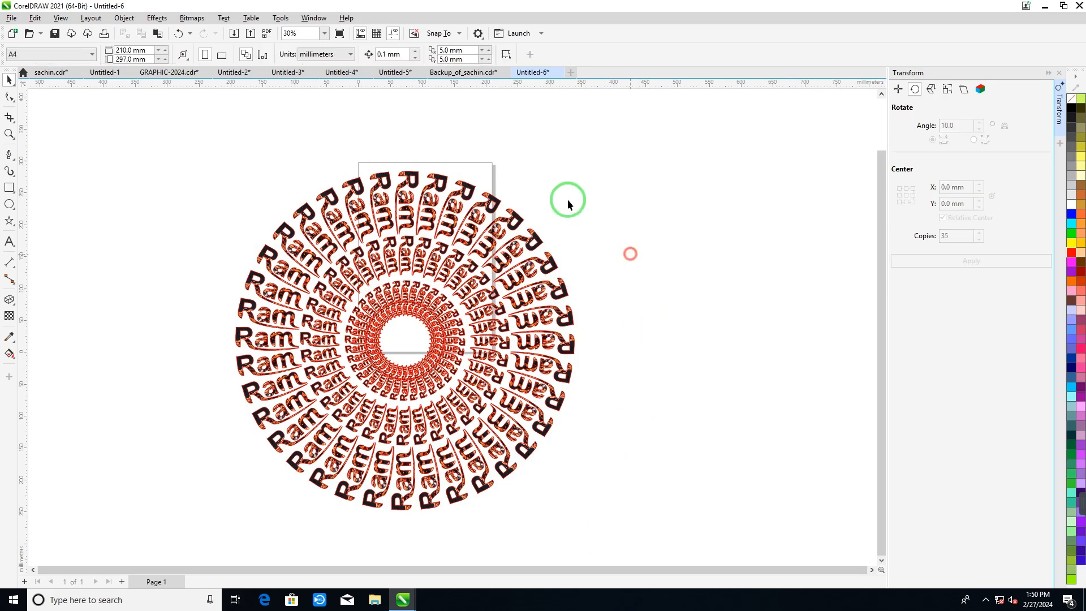
{"action": "left_click", "coordinate": [379, 319]}
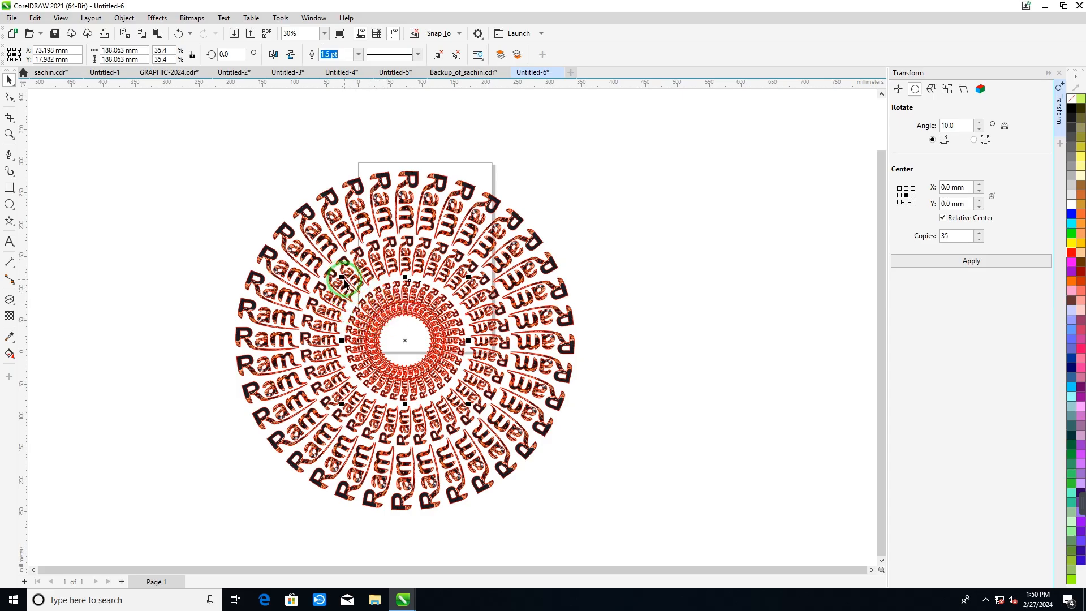
{"action": "left_click_drag", "start_coordinate": [344, 283], "coordinate": [352, 293]}
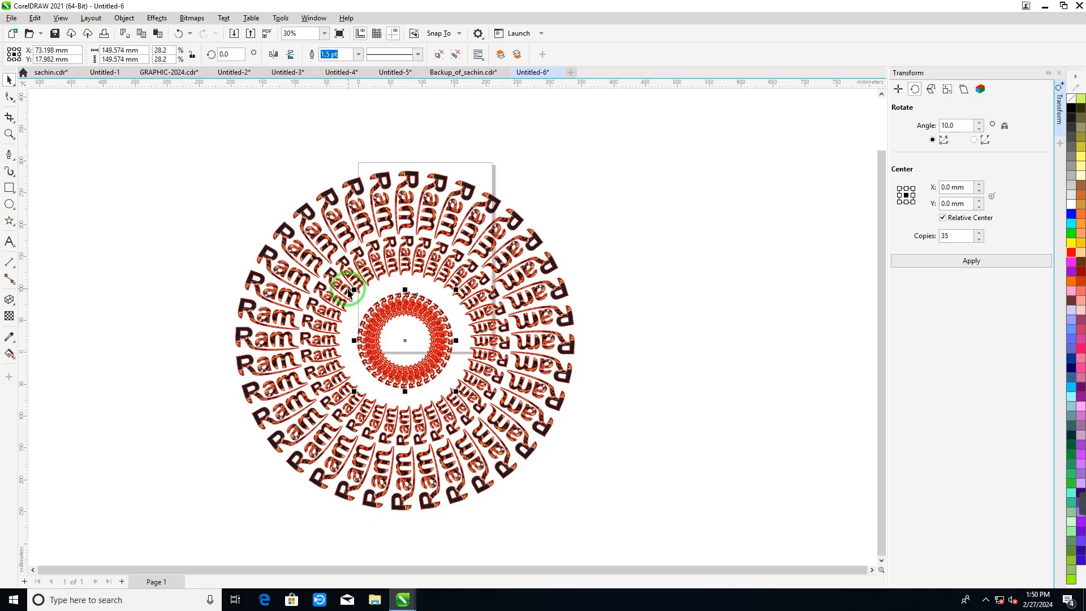
{"action": "key", "text": "ctrl+z"}
{"action": "key", "text": "ctrl+z"}
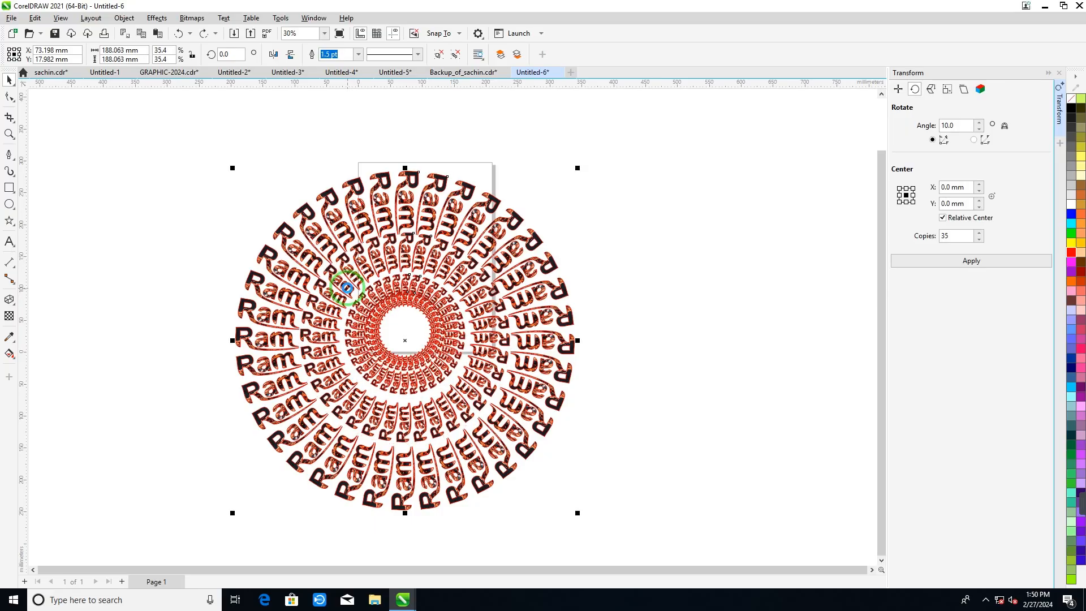
Step: Scale the innermost ring proportionally to about 113 by 113 mm and set its outline width to 0.75 pt
{"action": "left_click", "coordinate": [443, 288]}
{"action": "left_click", "coordinate": [387, 308]}
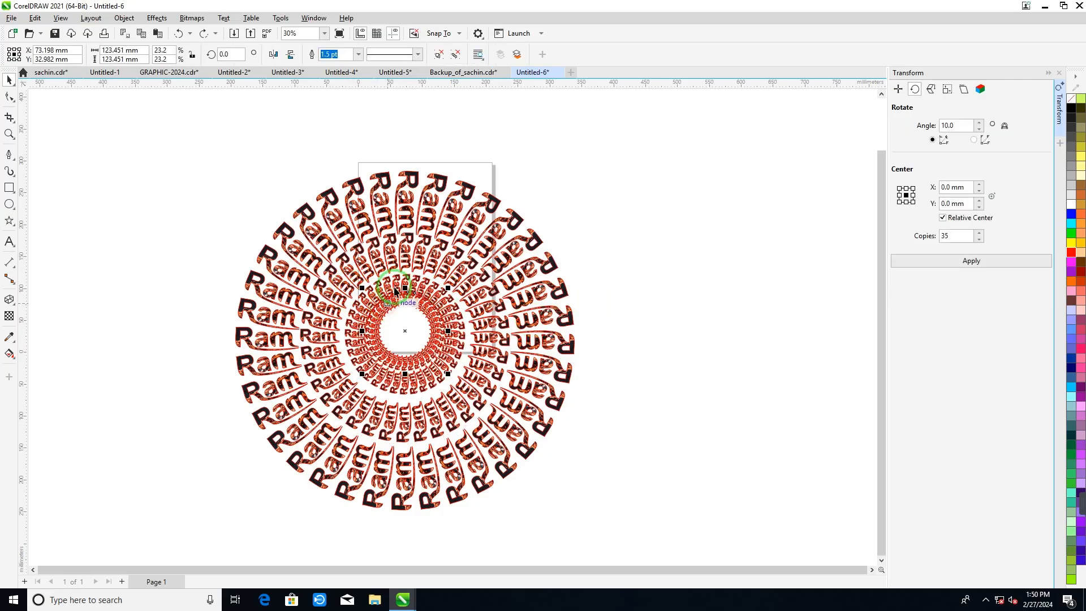
{"action": "left_click", "coordinate": [359, 54]}
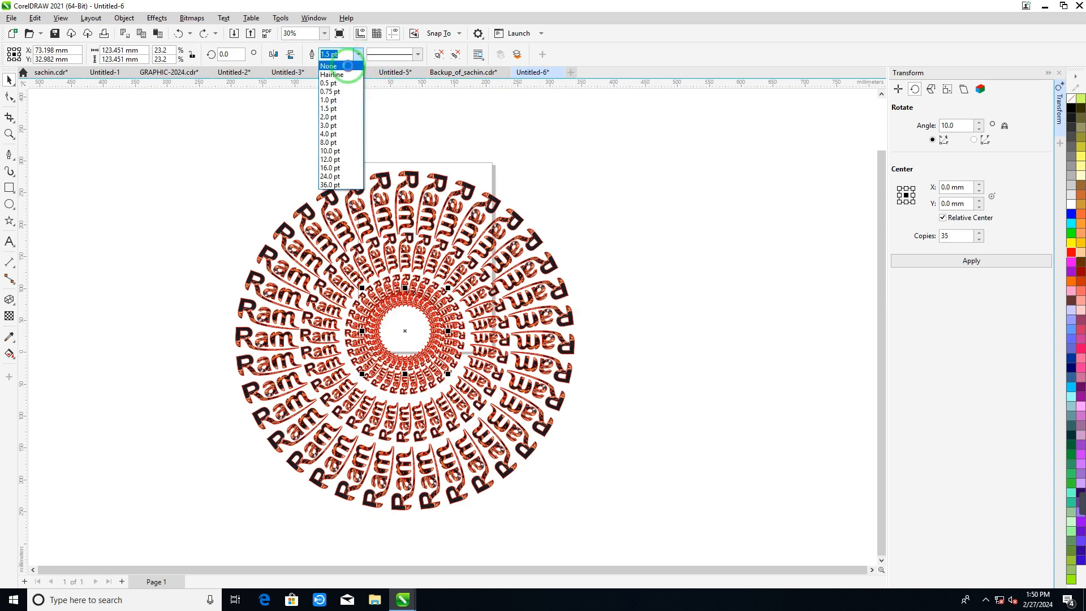
{"action": "left_click", "coordinate": [336, 64]}
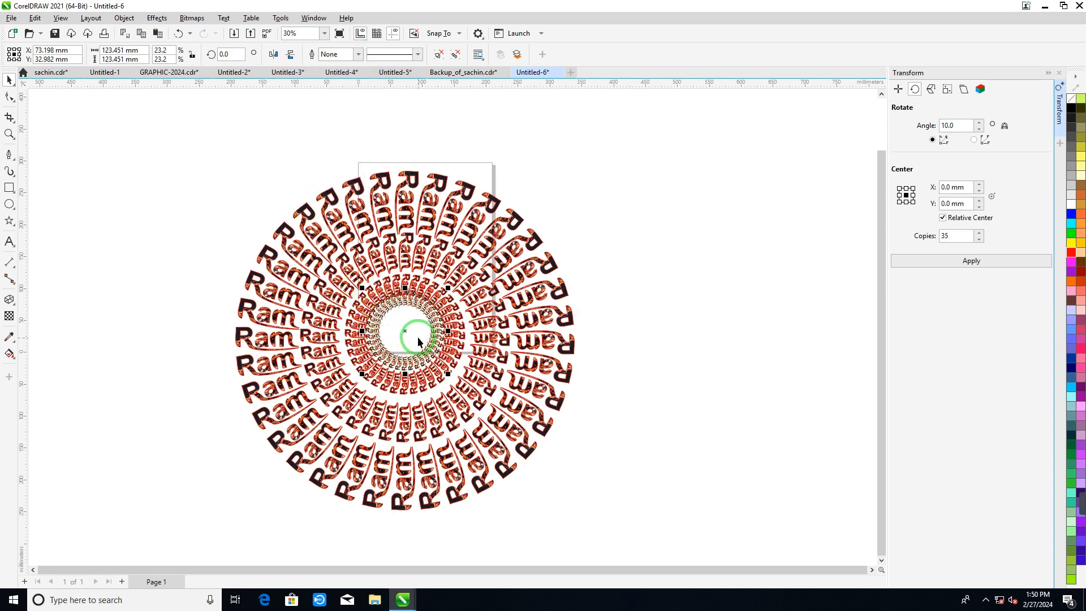
{"action": "left_click_drag", "start_coordinate": [449, 376], "coordinate": [445, 373]}
{"action": "left_click", "coordinate": [359, 54]}
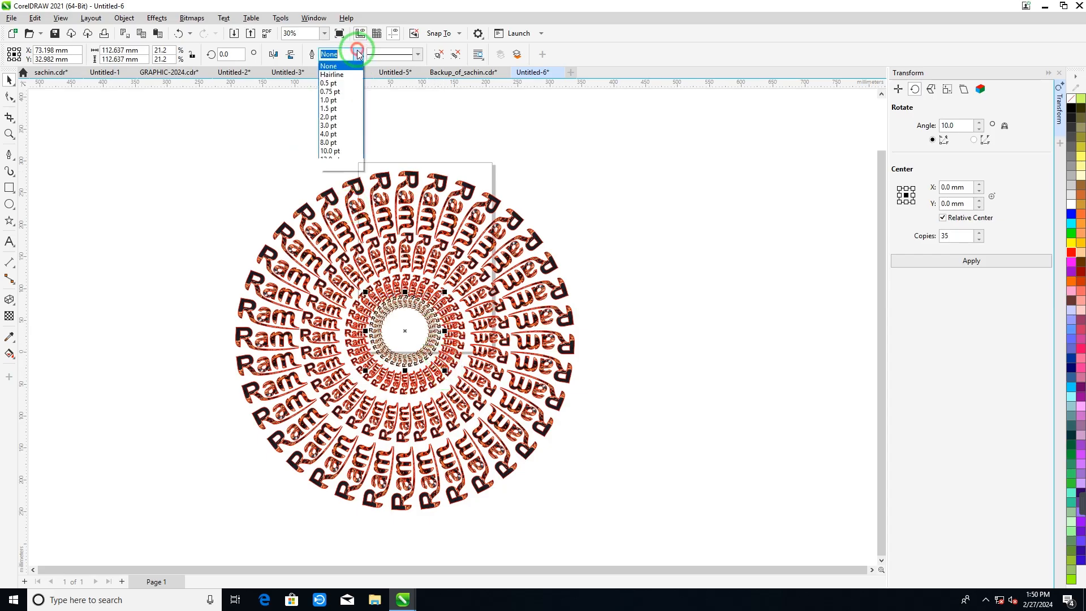
{"action": "left_click", "coordinate": [331, 91]}
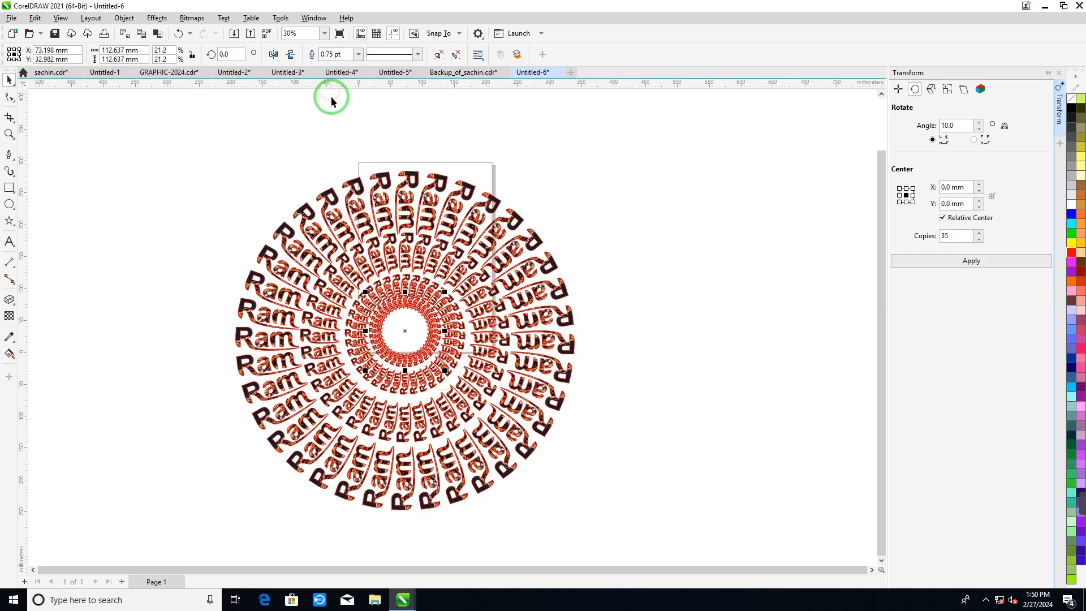
Step: Centre all the rings on each other, and move them as one group to the left of the page
{"action": "left_click_drag", "start_coordinate": [216, 132], "coordinate": [625, 535]}
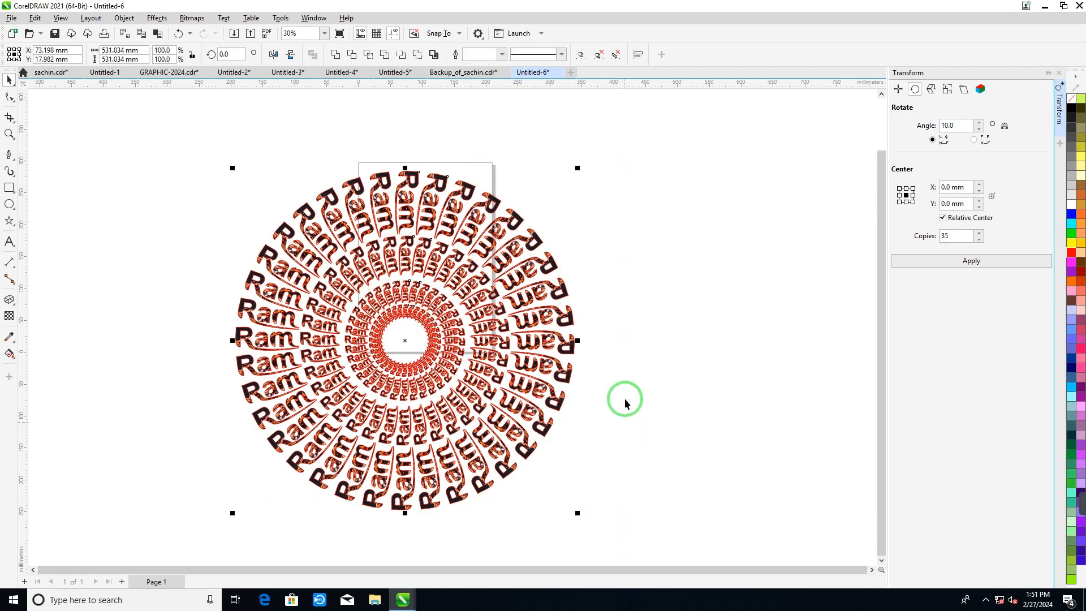
{"action": "left_click_drag", "start_coordinate": [182, 143], "coordinate": [596, 528]}
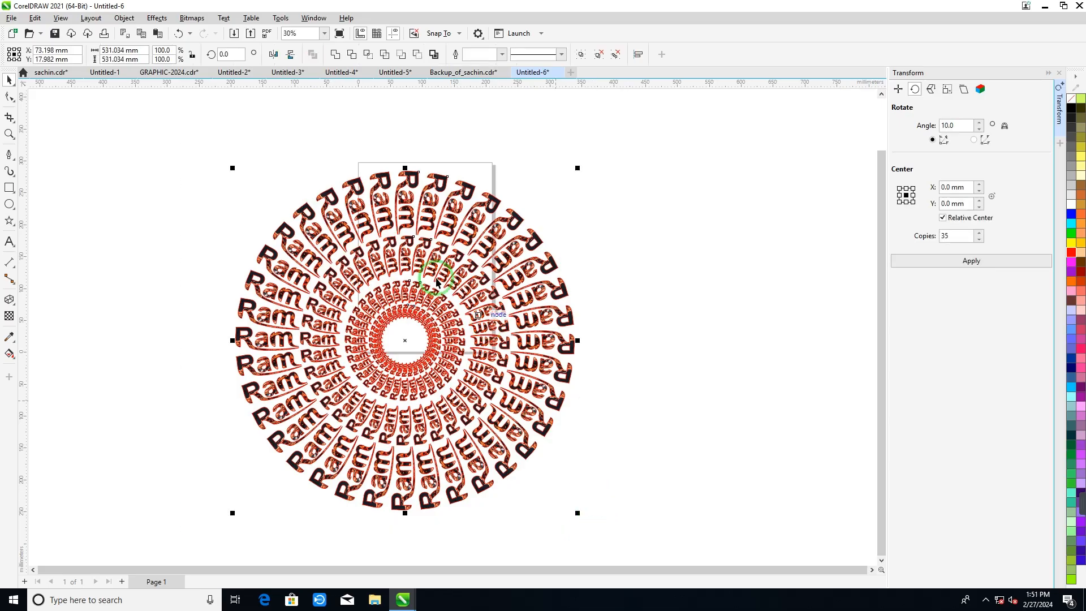
{"action": "left_click_drag", "start_coordinate": [375, 178], "coordinate": [202, 156]}
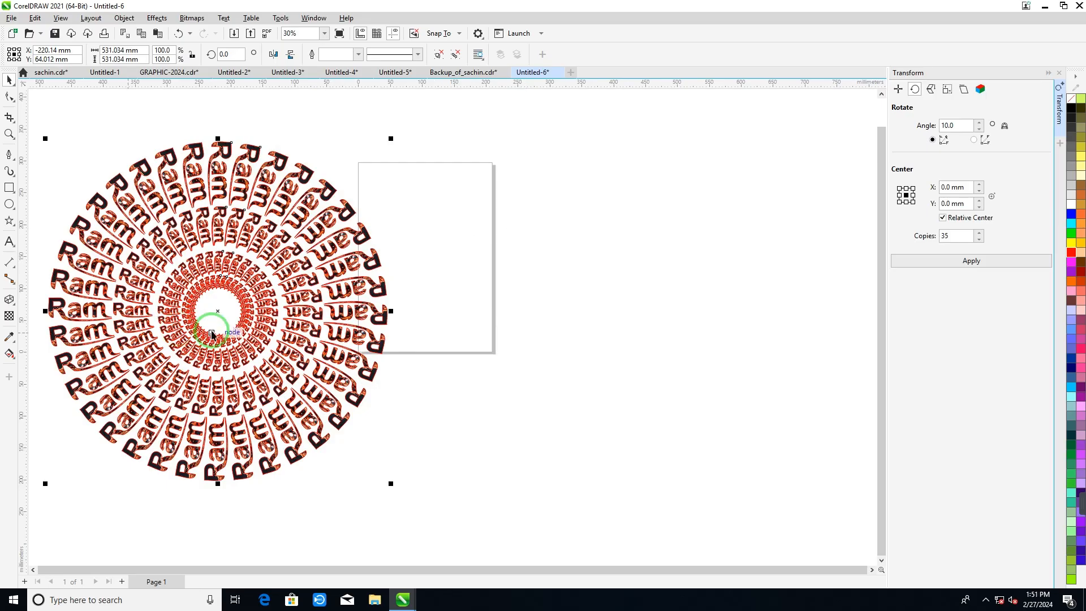
{"action": "left_click", "coordinate": [182, 317]}
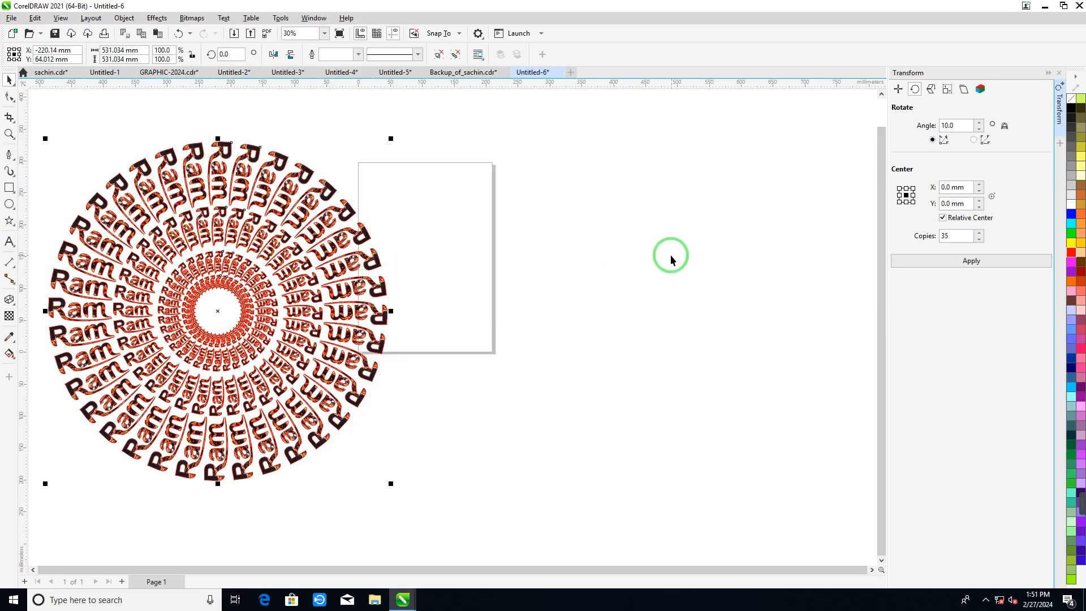
Step: Draw a closed flag shape about 273 by 303 mm with three curved lobes using the Pen tool, and fill it orange
{"action": "left_click", "coordinate": [9, 155]}
{"action": "left_click", "coordinate": [451, 238]}
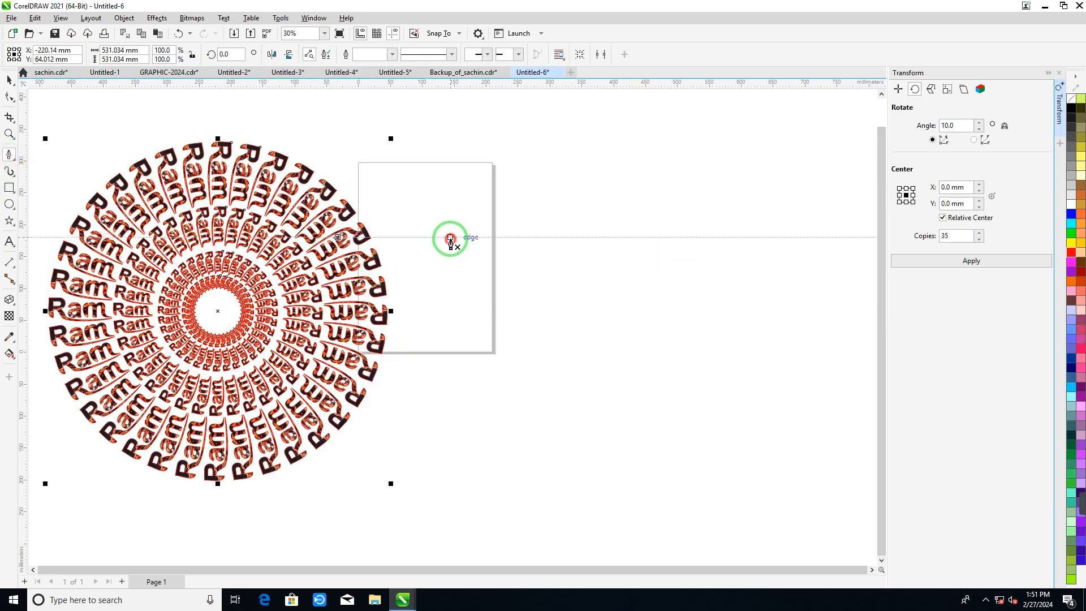
{"action": "mouse_move", "coordinate": [610, 273]}
{"action": "left_mouse_down"}
{"action": "mouse_move", "coordinate": [612, 298]}
{"action": "mouse_move", "coordinate": [579, 304]}
{"action": "left_mouse_up"}
{"action": "left_click_drag", "start_coordinate": [613, 355], "coordinate": [576, 365]}
{"action": "left_click", "coordinate": [541, 354]}
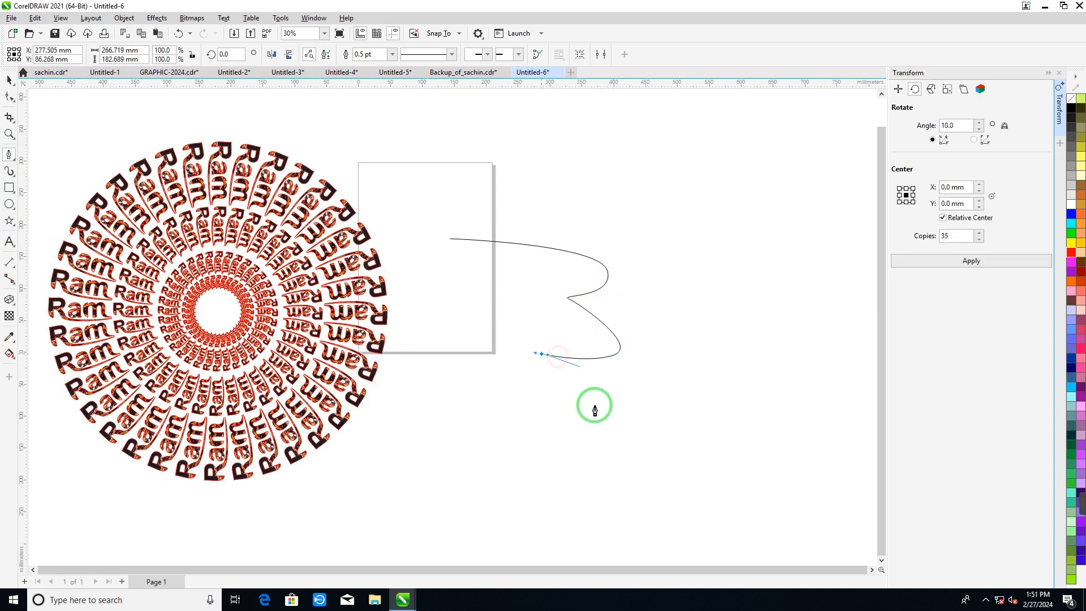
{"action": "left_click_drag", "start_coordinate": [590, 431], "coordinate": [554, 441]}
{"action": "left_click", "coordinate": [447, 396]}
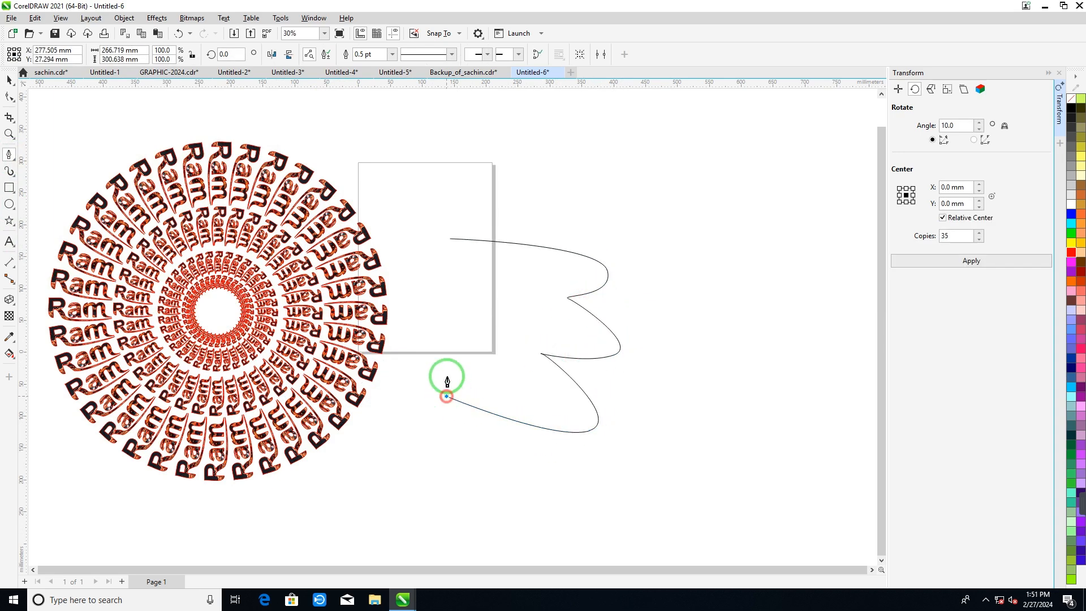
{"action": "left_click", "coordinate": [451, 239]}
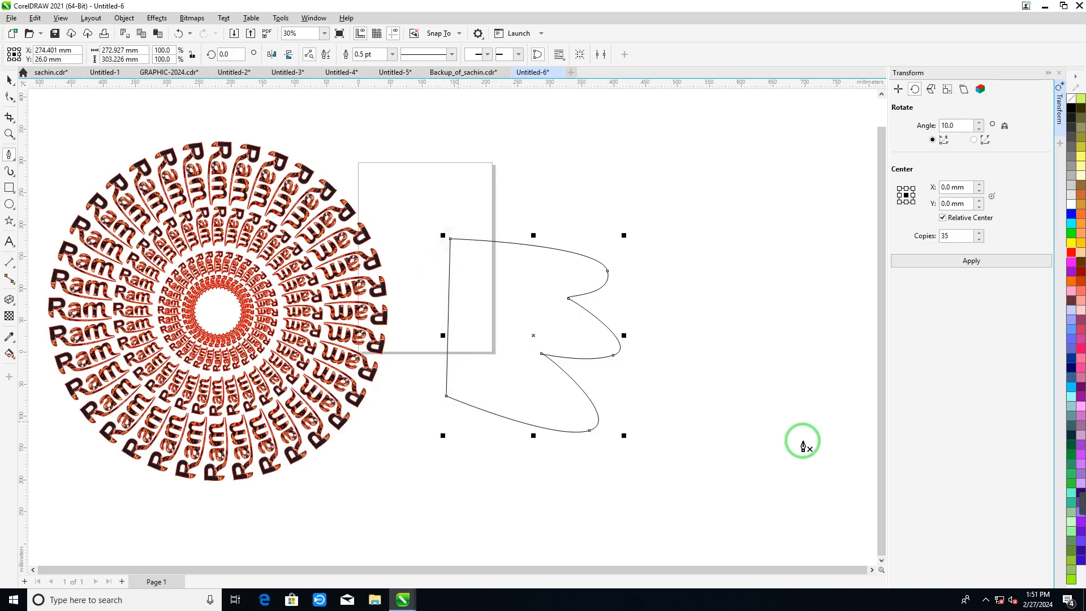
{"action": "left_click", "coordinate": [1071, 255]}
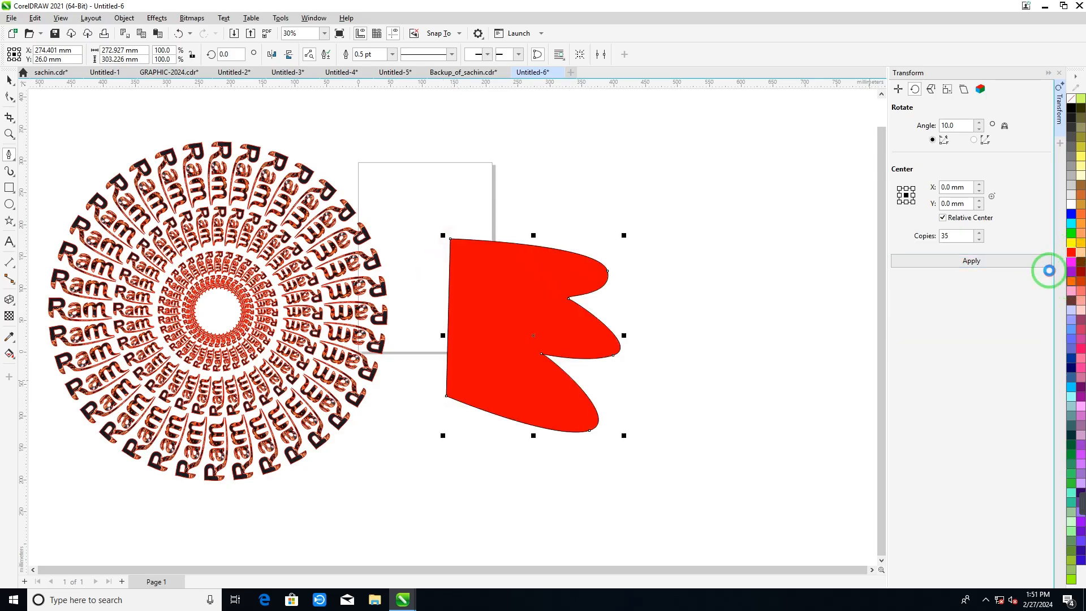
{"action": "left_click", "coordinate": [1070, 281]}
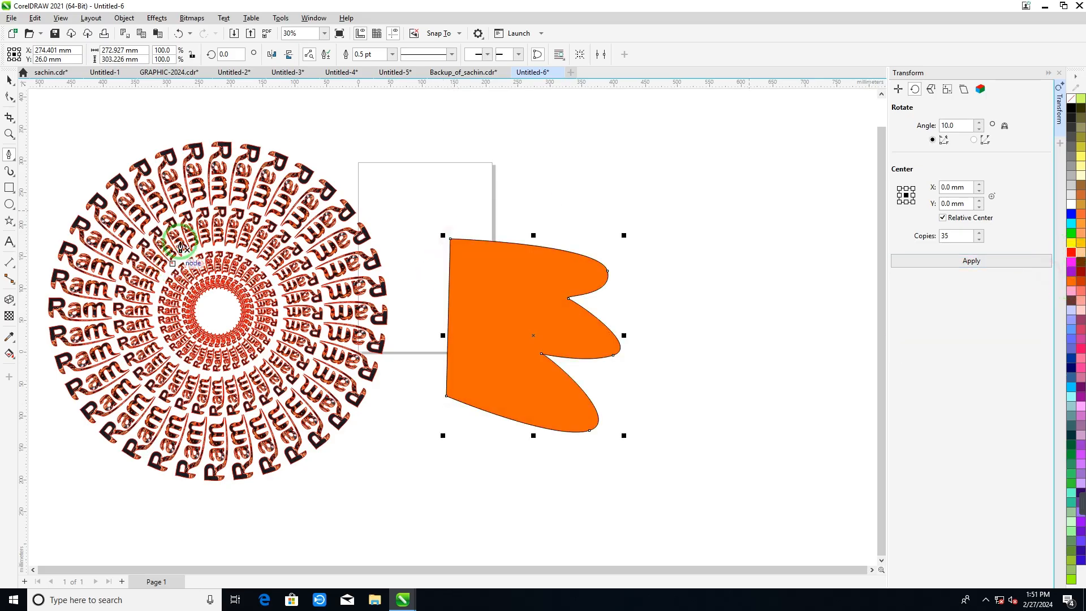
Step: Draw a rectangular pole about 25 by 400 mm along the flag's straight edge, and move the flag's upper corner node against it
{"action": "left_click", "coordinate": [9, 188]}
{"action": "left_click_drag", "start_coordinate": [431, 221], "coordinate": [446, 477]}
{"action": "left_click", "coordinate": [11, 97]}
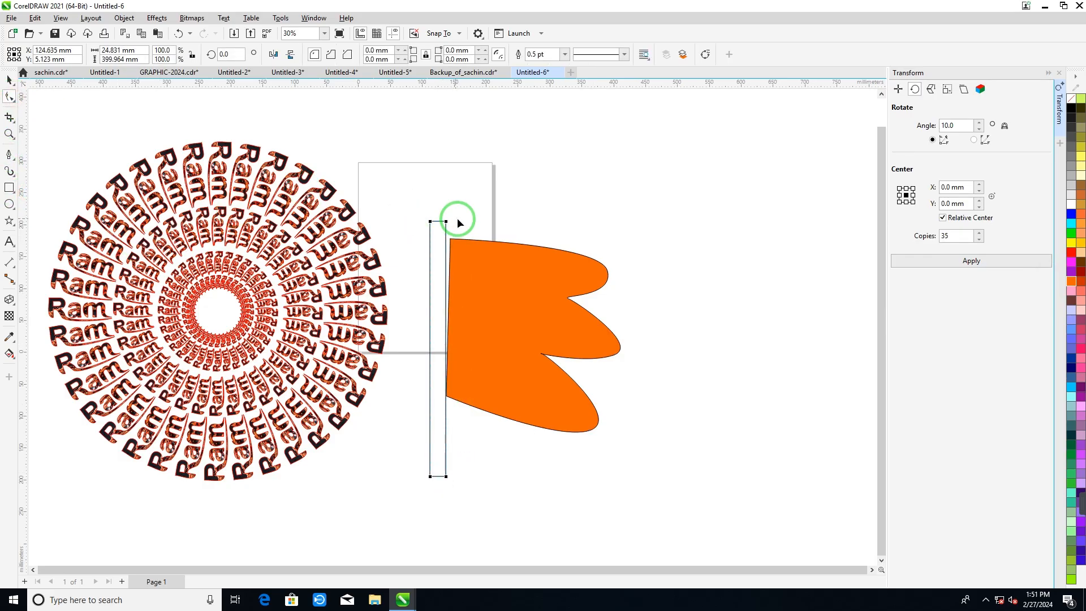
{"action": "left_click", "coordinate": [456, 238]}
{"action": "left_click_drag", "start_coordinate": [453, 239], "coordinate": [448, 239]}
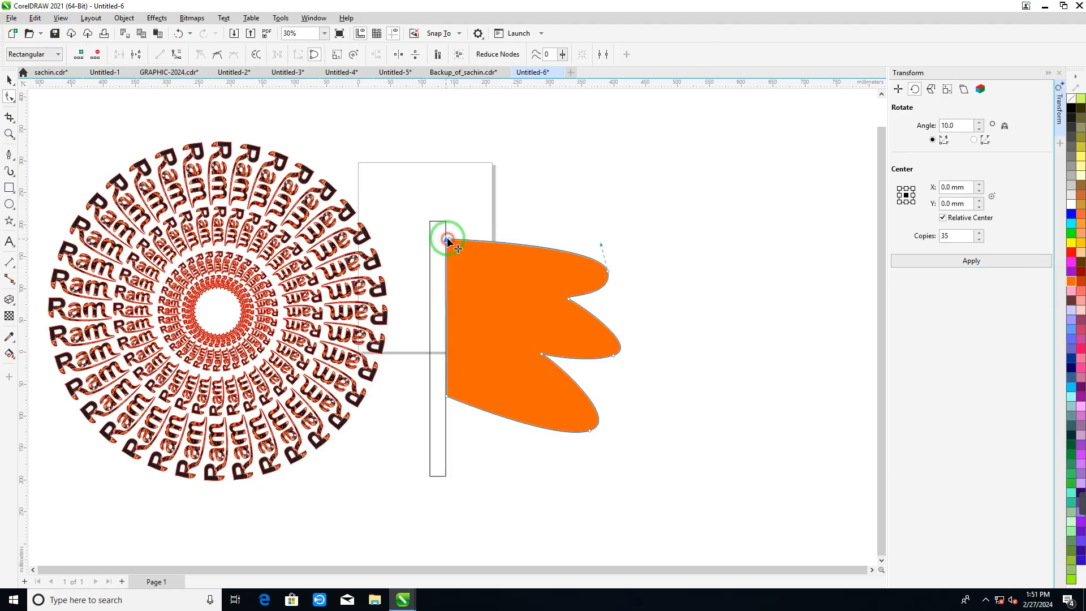
Step: Fill the pole dark orange, narrow it to about 12 mm and set it overlapping the flag's straight edge
{"action": "left_click", "coordinate": [11, 84]}
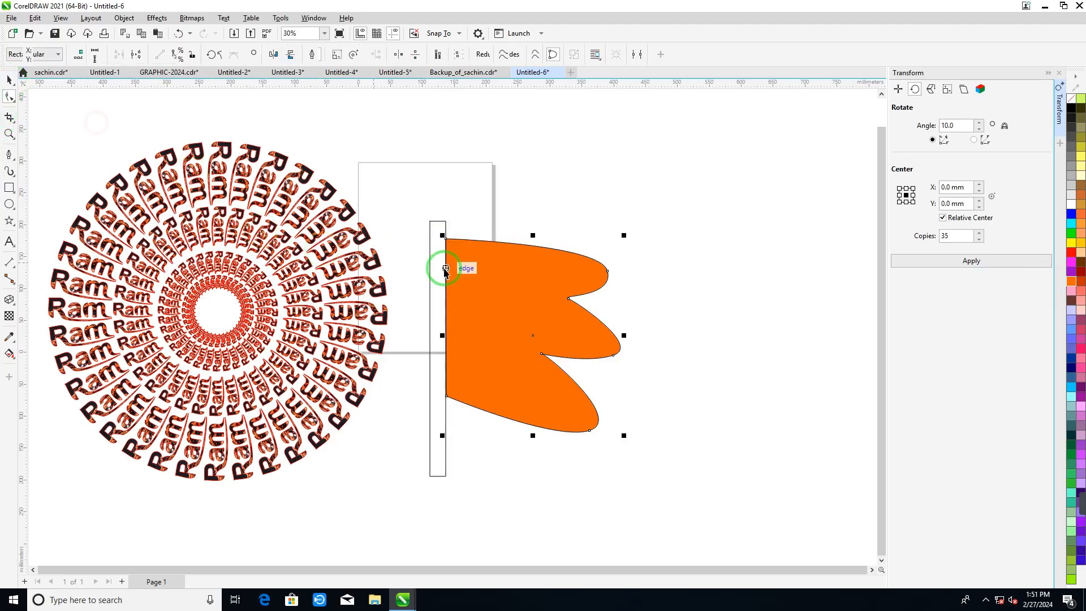
{"action": "left_click", "coordinate": [438, 237]}
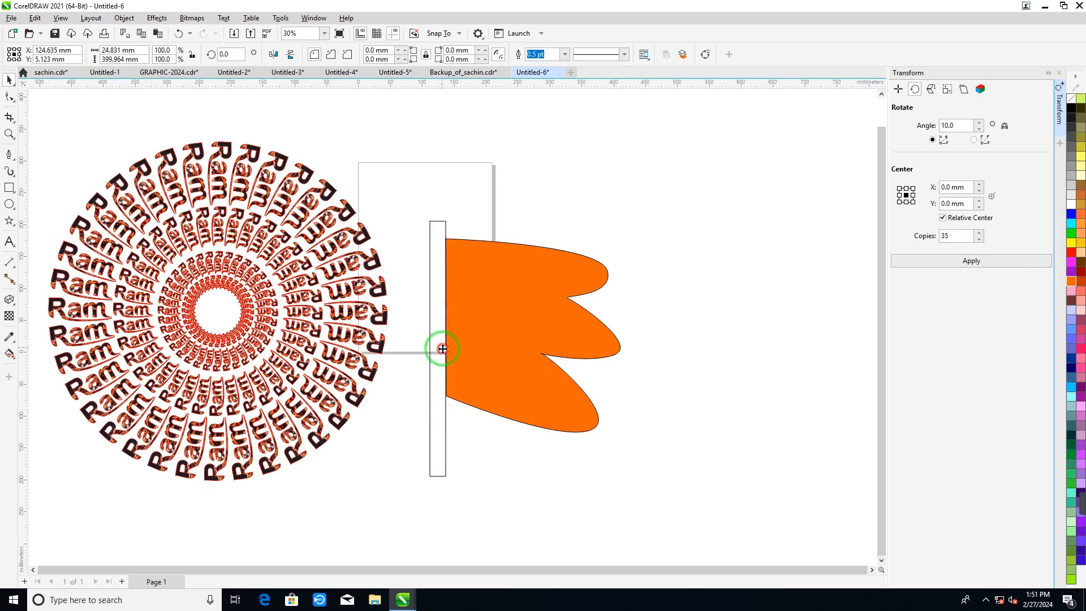
{"action": "mouse_move", "coordinate": [443, 349]}
{"action": "left_mouse_down"}
{"action": "mouse_move", "coordinate": [460, 354]}
{"action": "mouse_move", "coordinate": [450, 355]}
{"action": "left_mouse_up"}
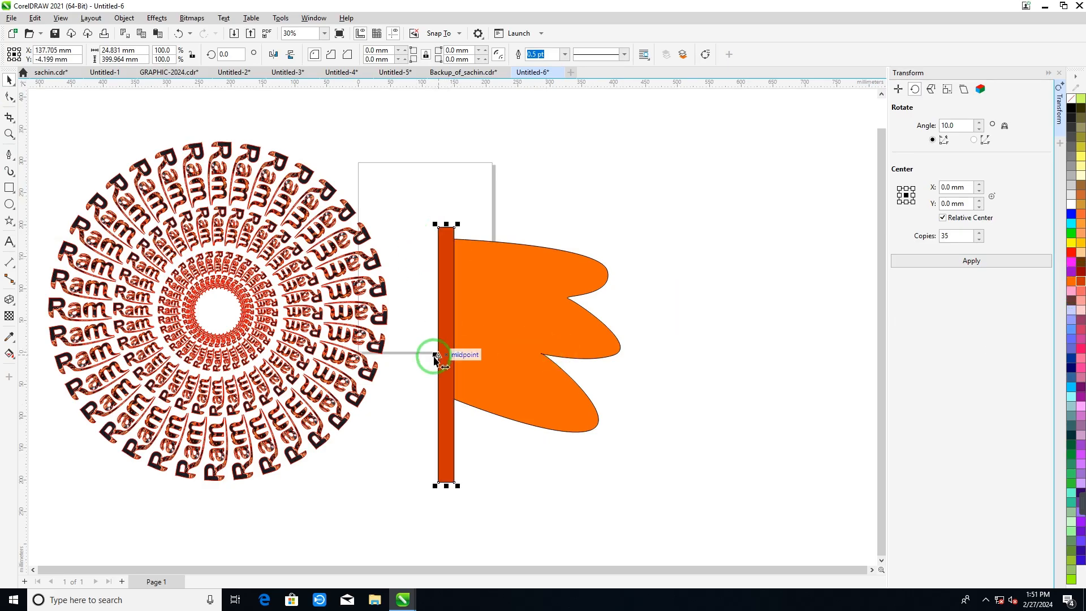
{"action": "left_click_drag", "start_coordinate": [434, 355], "coordinate": [443, 355]}
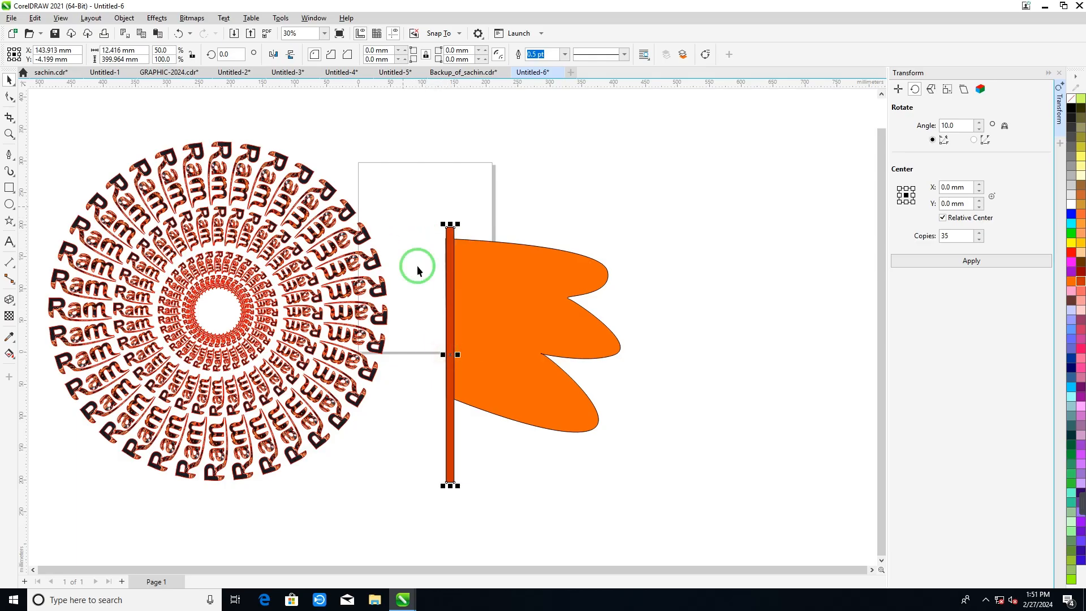
{"action": "left_click_drag", "start_coordinate": [454, 295], "coordinate": [449, 293]}
Step: Remove the outlines from the flag and its pole, and group the two shapes
{"action": "left_click_drag", "start_coordinate": [412, 194], "coordinate": [686, 509]}
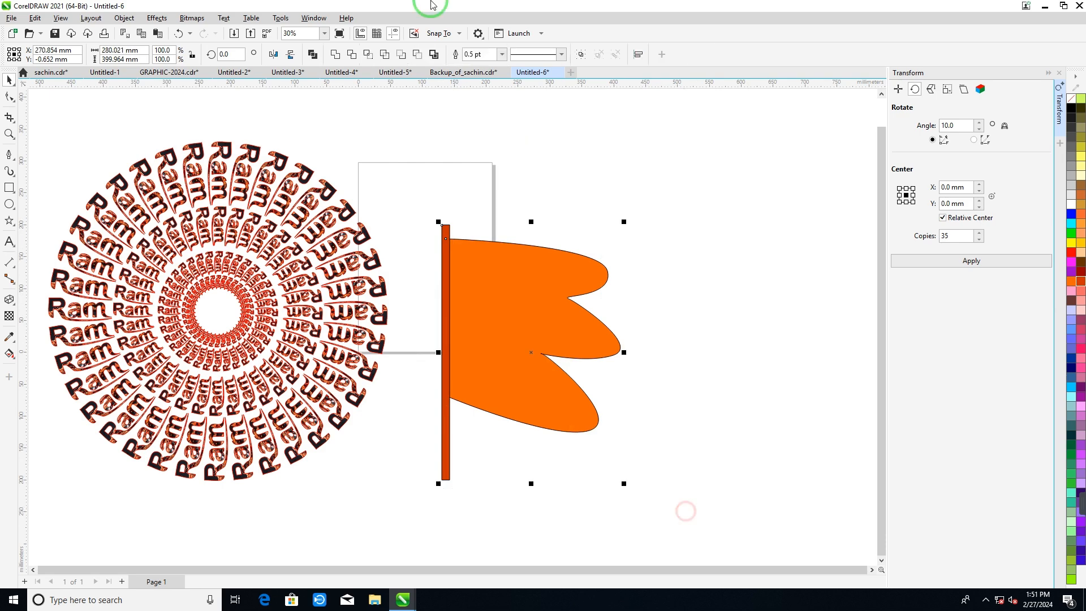
{"action": "left_click", "coordinate": [502, 54]}
{"action": "left_click", "coordinate": [480, 64]}
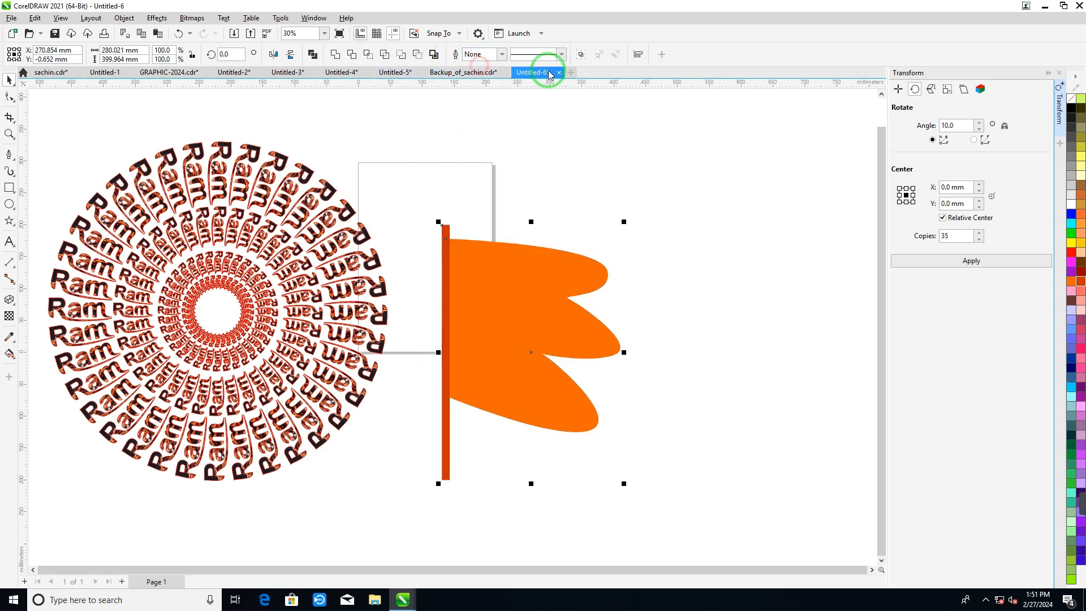
{"action": "left_click", "coordinate": [581, 57]}
Step: Shrink the flag proportionally to about 44 by 63 mm and place it in the centre of the rings, tilted about 2.7°
{"action": "left_click_drag", "start_coordinate": [437, 228], "coordinate": [315, 339]}
{"action": "left_click", "coordinate": [490, 408]}
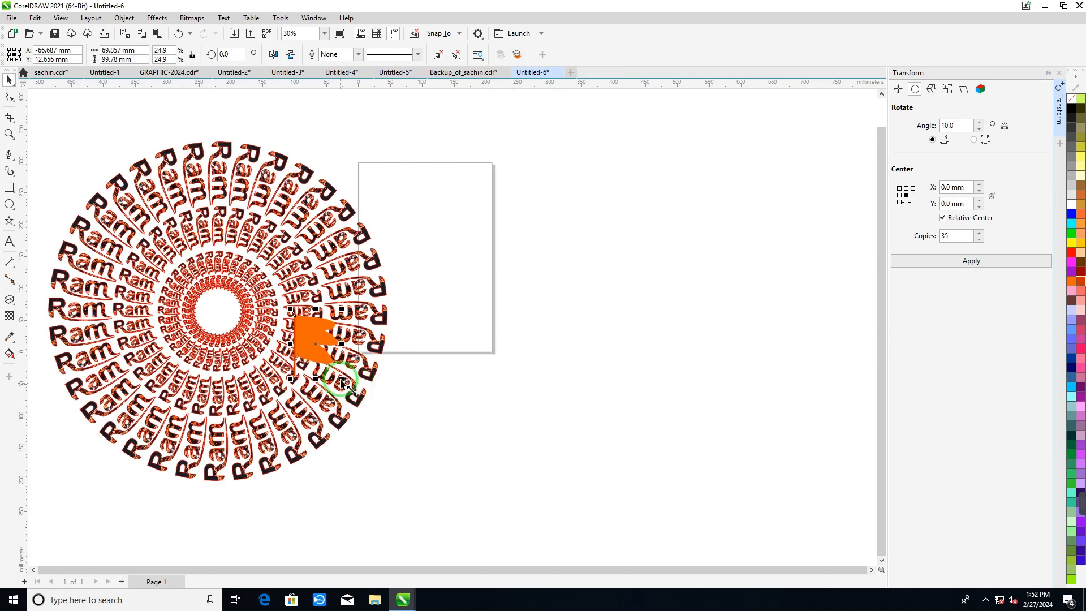
{"action": "left_click_drag", "start_coordinate": [341, 381], "coordinate": [205, 285]}
{"action": "left_click", "coordinate": [222, 307]}
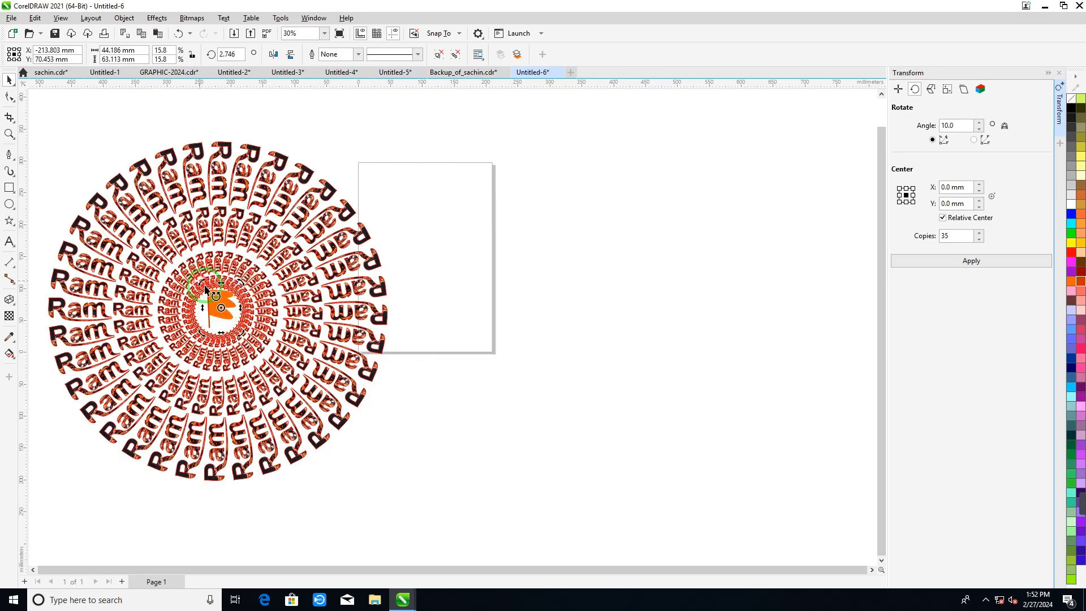
{"action": "left_click", "coordinate": [485, 260]}
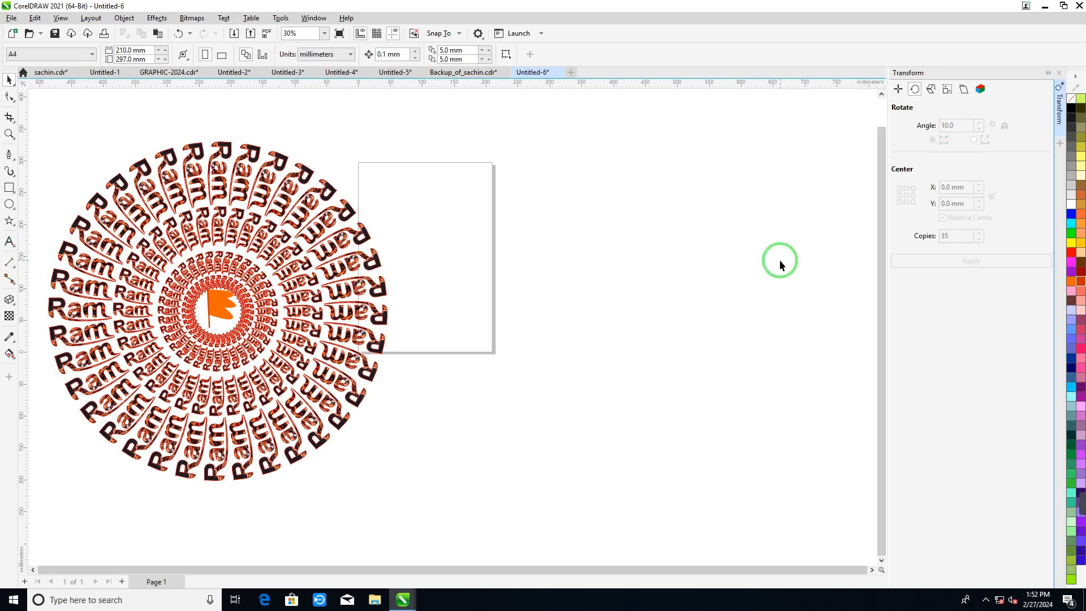
Step: Insert the Om glyph from the Wingdings font into the empty area beside the page
{"action": "key", "text": "ctrl+F11"}
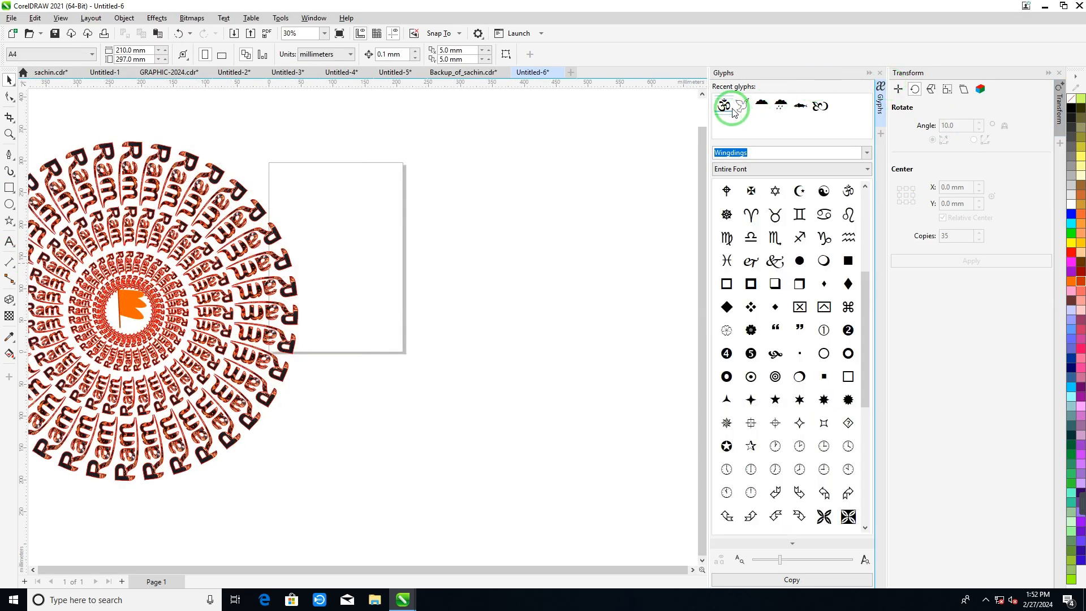
{"action": "left_click_drag", "start_coordinate": [726, 107], "coordinate": [531, 177]}
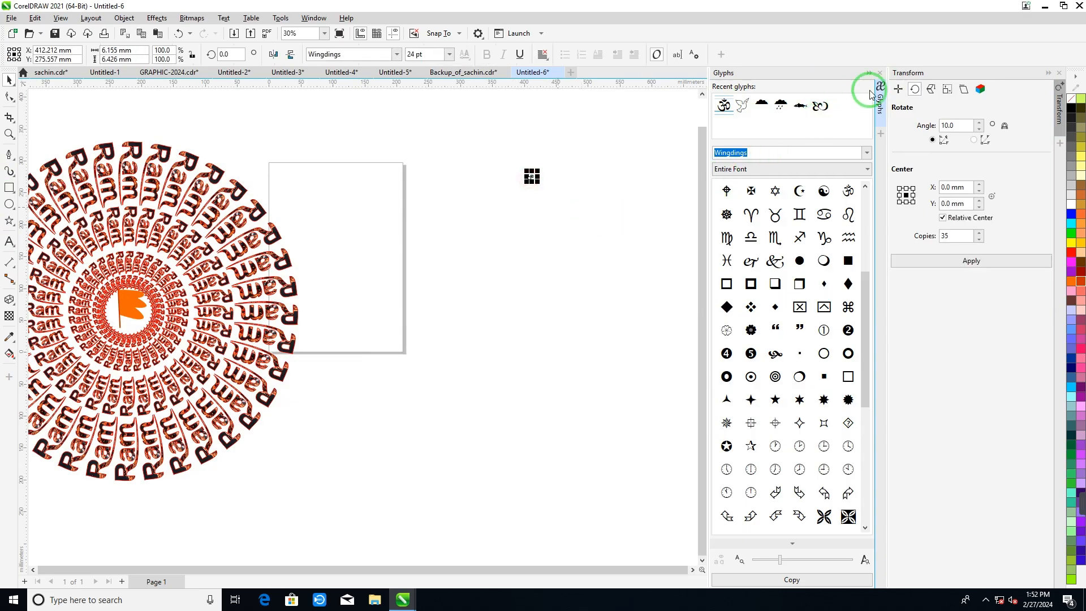
Step: Enlarge the Om glyph proportionally to about 254 by 265 mm in the empty area beside the page and convert it to curves
{"action": "left_click", "coordinate": [881, 75]}
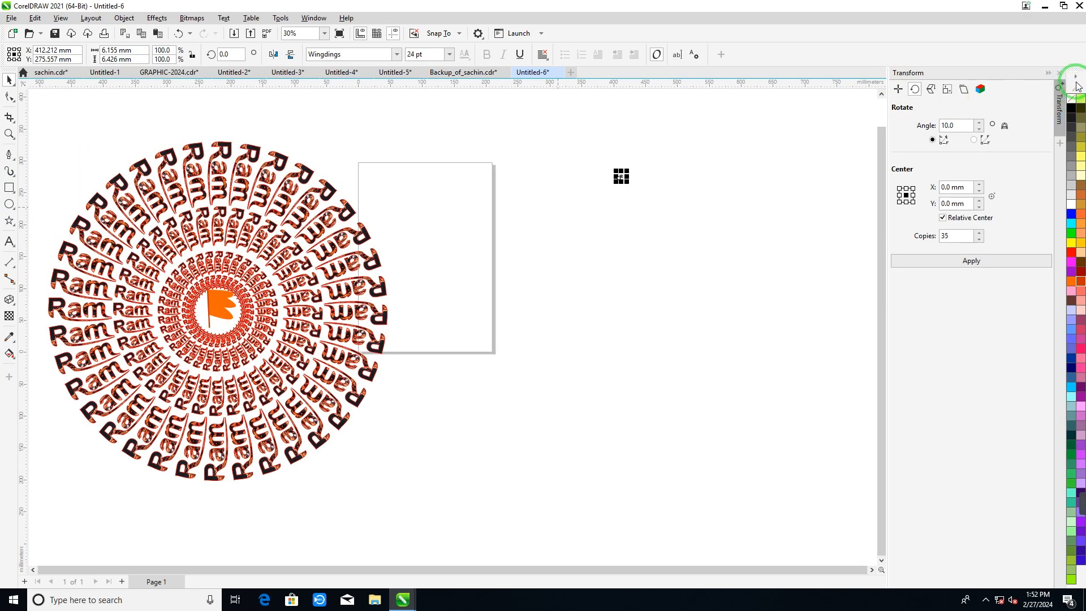
{"action": "left_click", "coordinate": [1049, 73]}
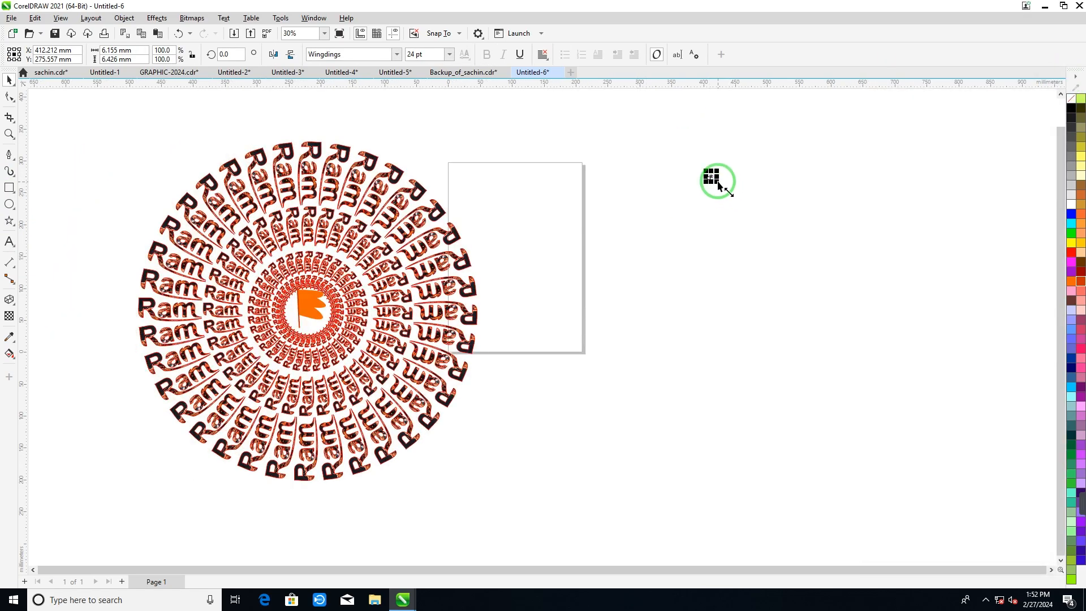
{"action": "left_click_drag", "start_coordinate": [718, 185], "coordinate": [879, 347]}
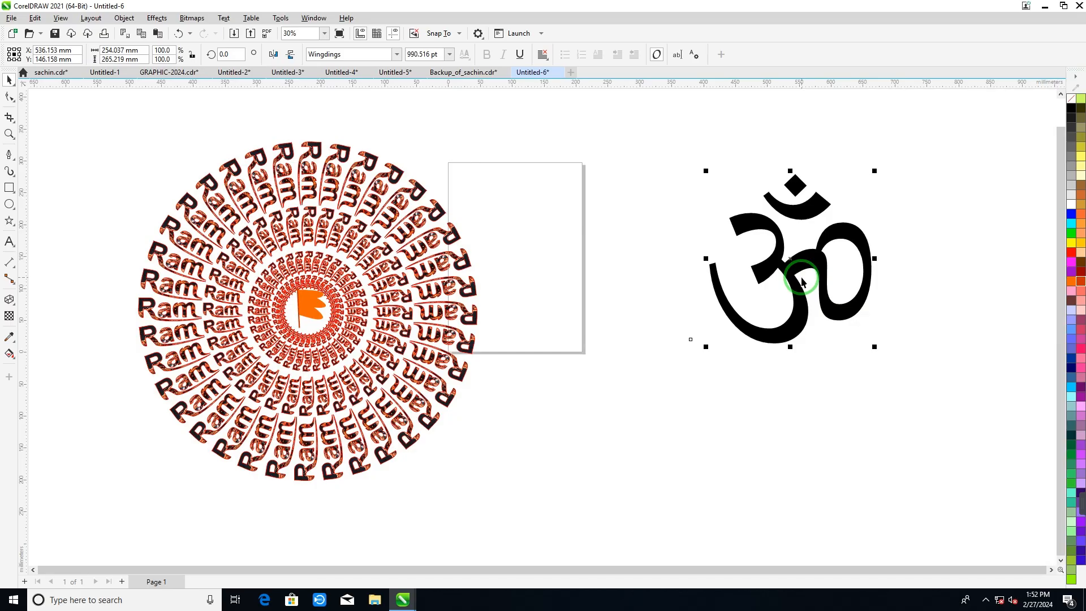
{"action": "left_click_drag", "start_coordinate": [749, 225], "coordinate": [739, 224]}
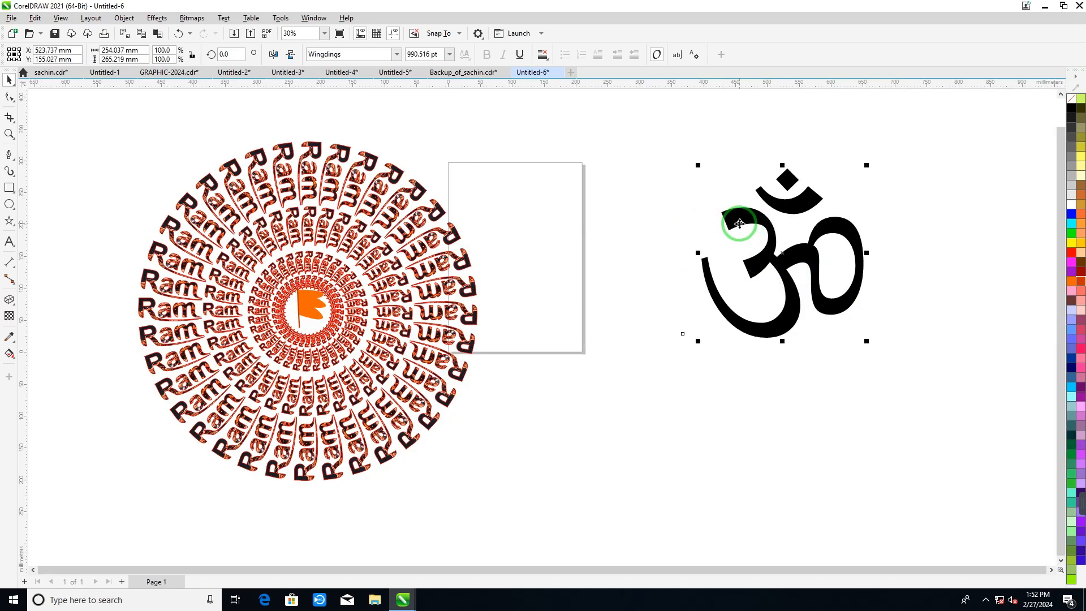
{"action": "key", "text": "ctrl+q"}
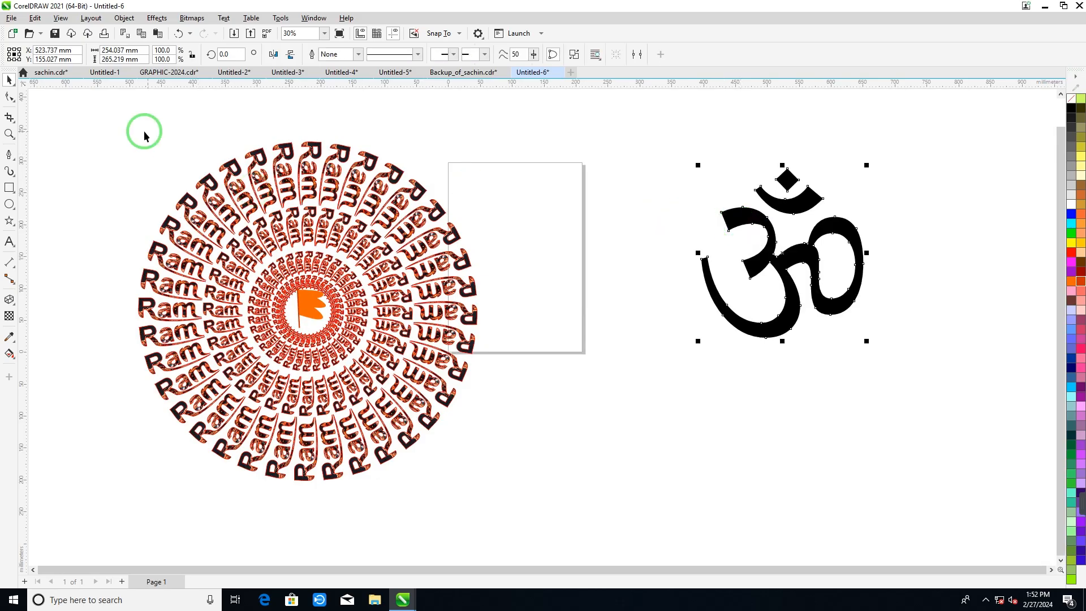
Step: Pull the tip node of the Om's lower-left stroke far outward and bring in its lower edge to form a long, thin tapered tail
{"action": "left_click", "coordinate": [8, 98]}
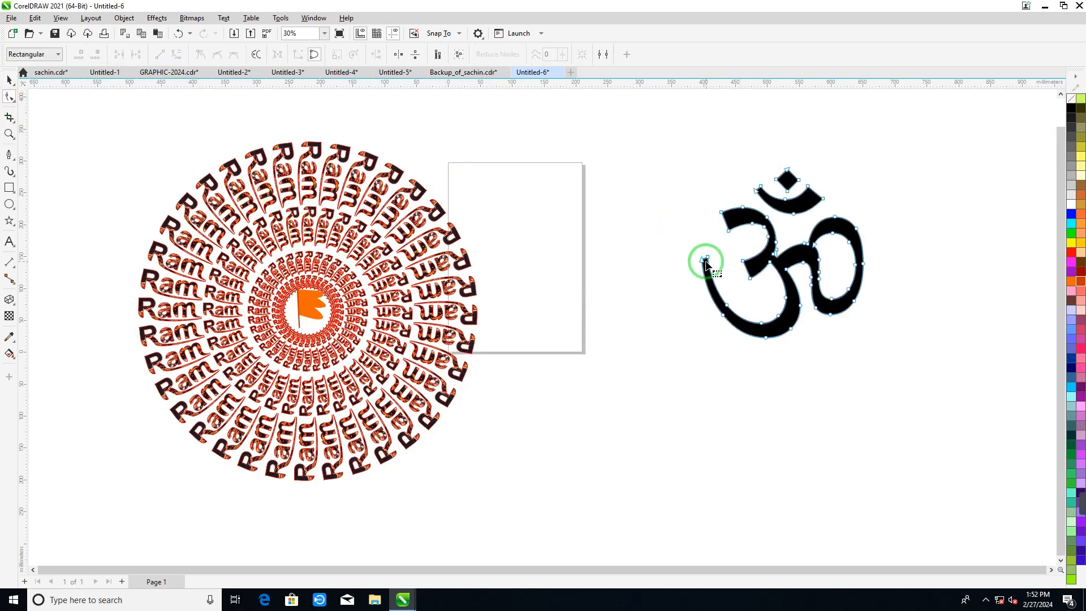
{"action": "left_click_drag", "start_coordinate": [706, 261], "coordinate": [607, 231]}
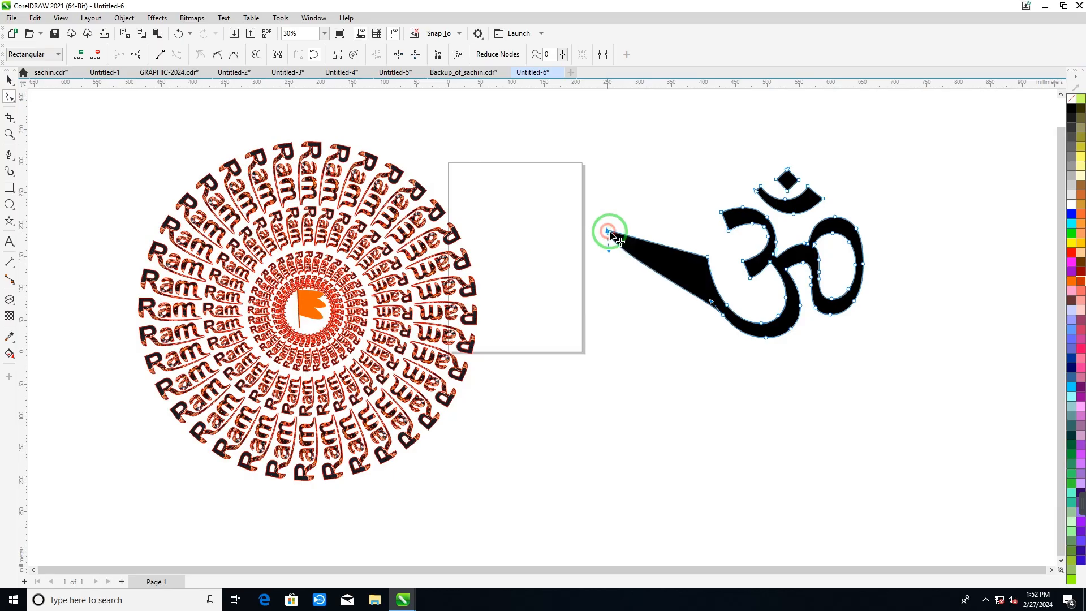
{"action": "right_click", "coordinate": [685, 290]}
{"action": "left_click", "coordinate": [697, 289]}
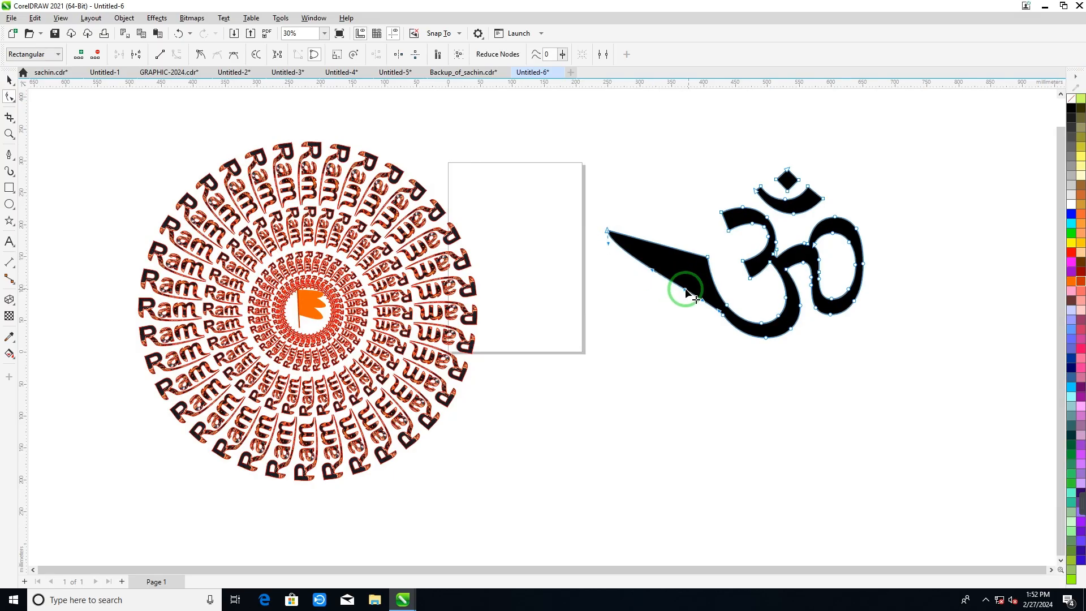
{"action": "left_click_drag", "start_coordinate": [687, 286], "coordinate": [707, 258]}
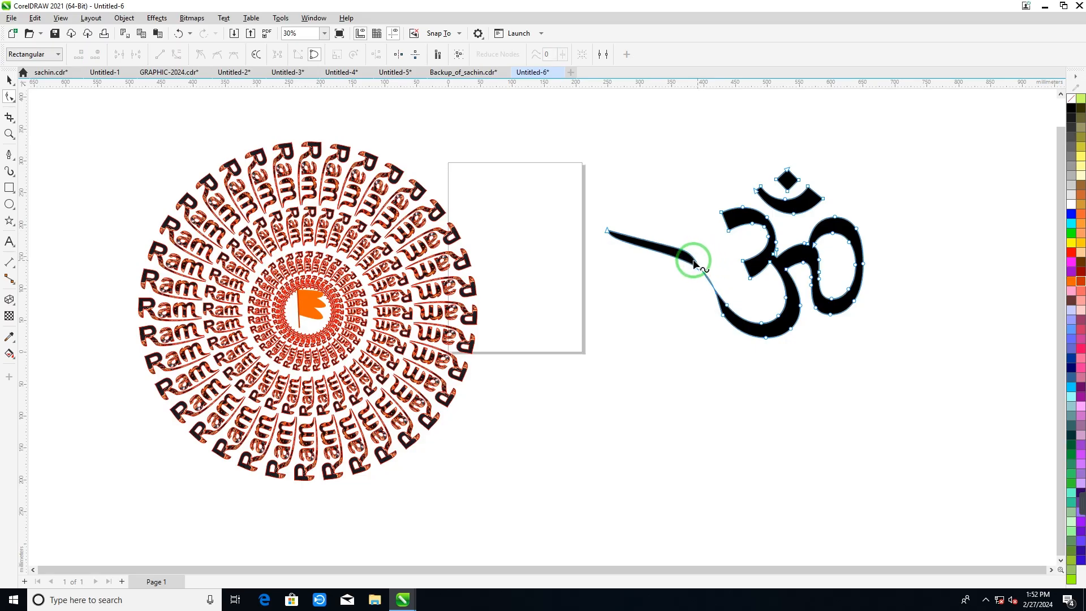
{"action": "key", "text": "ctrl+z"}
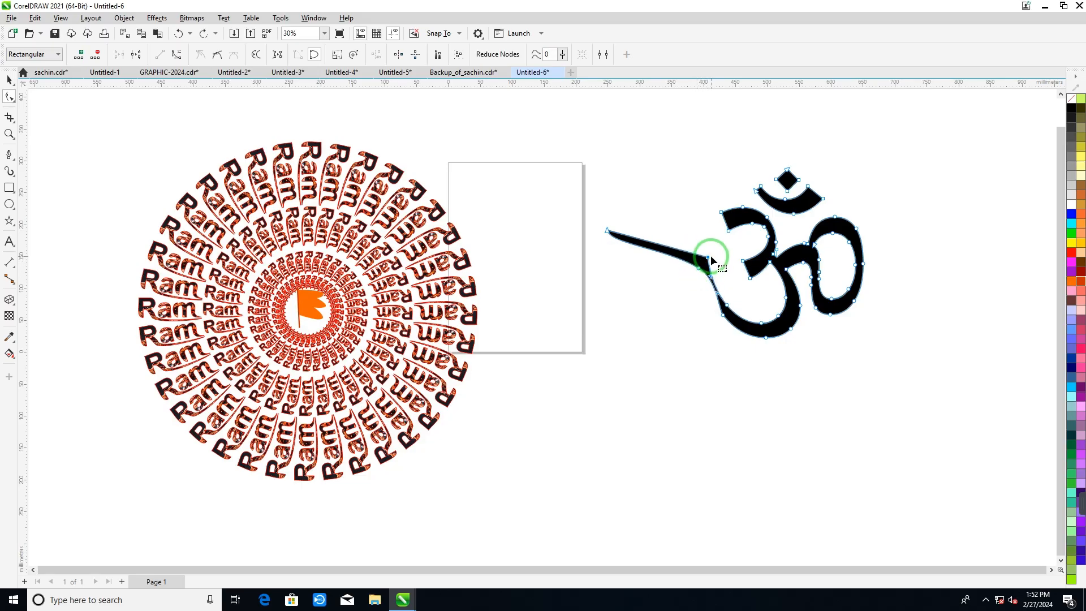
{"action": "left_click", "coordinate": [595, 216]}
{"action": "left_click", "coordinate": [699, 265]}
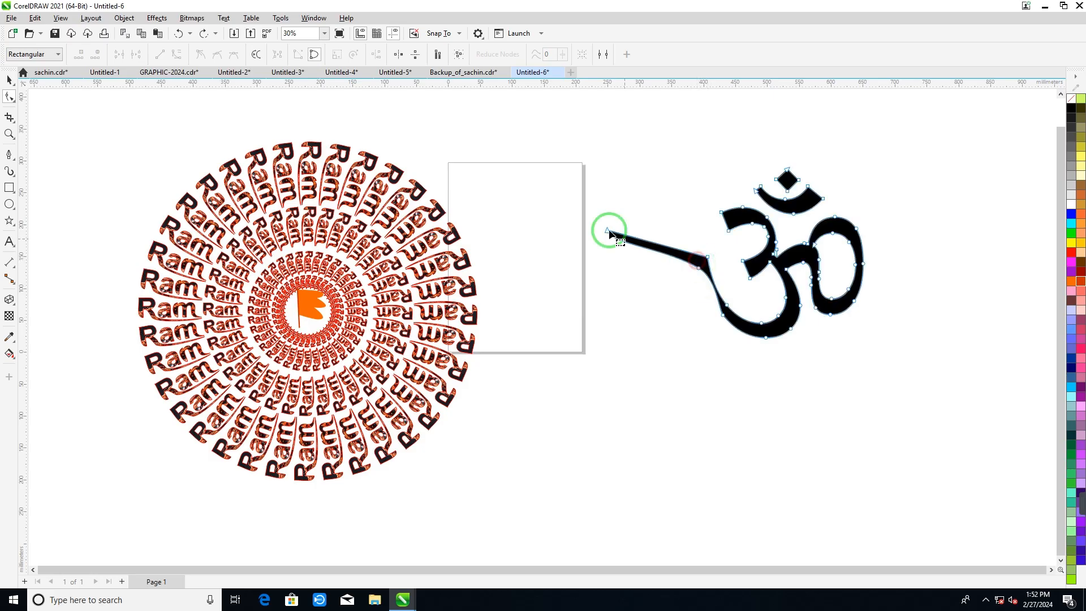
Step: Make the tail's tip node a cusp and bend the tail's upper edge into an upward arc
{"action": "left_click_drag", "start_coordinate": [722, 312], "coordinate": [734, 323]}
{"action": "left_click", "coordinate": [200, 54]}
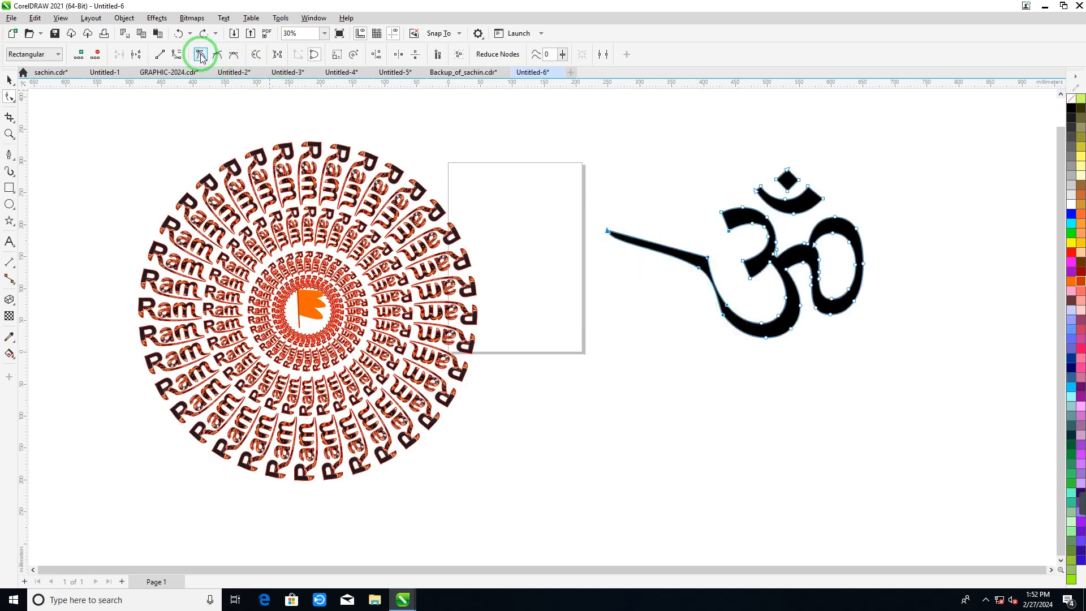
{"action": "left_click", "coordinate": [604, 236]}
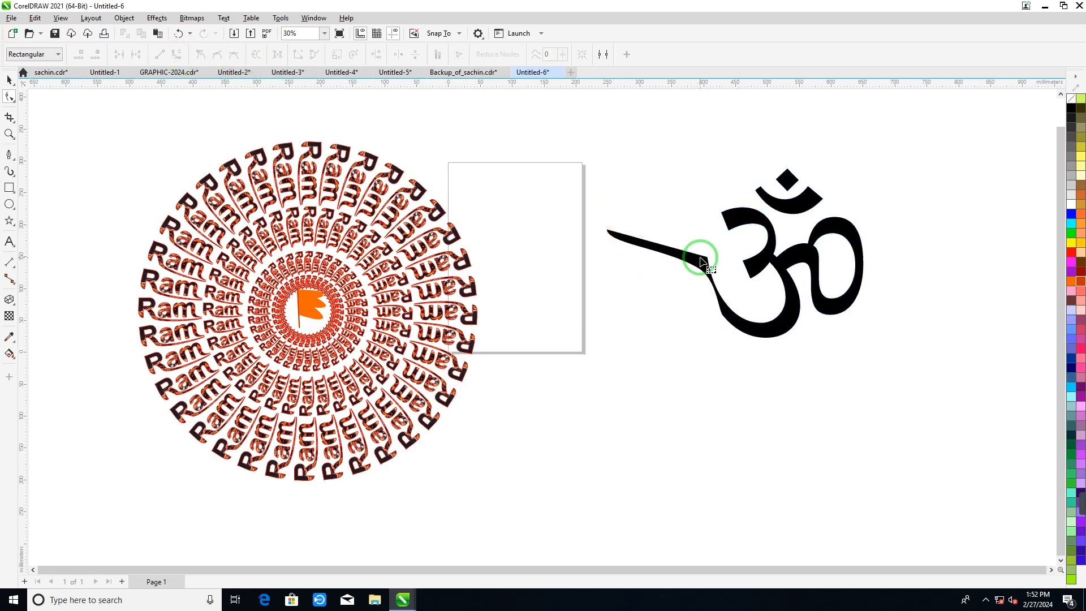
{"action": "left_click", "coordinate": [705, 259]}
{"action": "left_click_drag", "start_coordinate": [707, 261], "coordinate": [667, 223]}
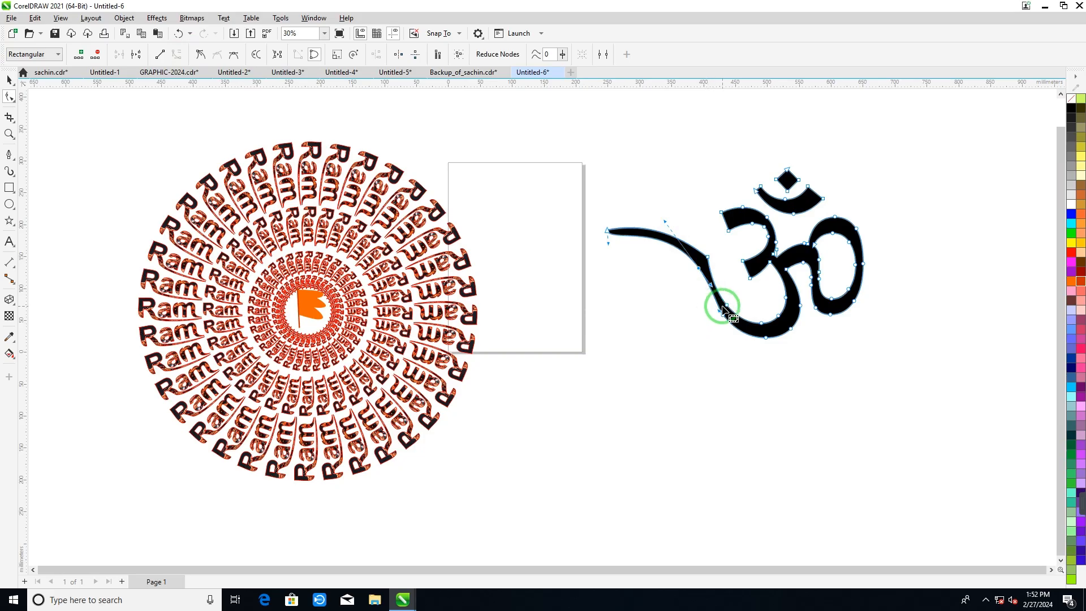
Step: Lower the tail's tip and adjust the curve handles so the tail flows into the Om as a smooth wave
{"action": "left_click_drag", "start_coordinate": [724, 310], "coordinate": [631, 225]}
{"action": "left_click_drag", "start_coordinate": [609, 263], "coordinate": [625, 246]}
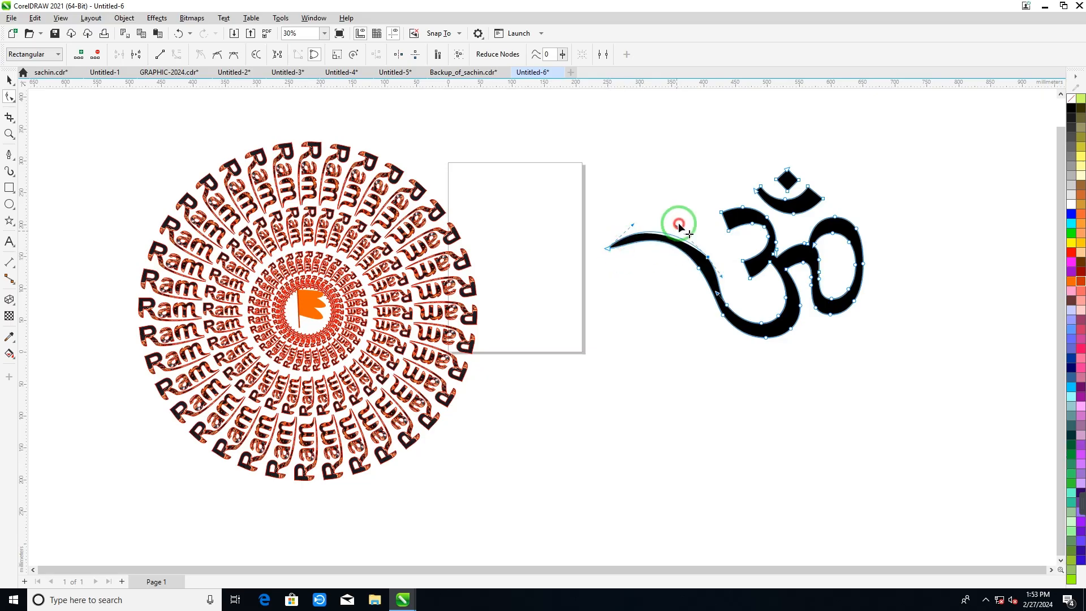
{"action": "left_click_drag", "start_coordinate": [680, 223], "coordinate": [678, 221]}
{"action": "left_click", "coordinate": [708, 259]}
{"action": "mouse_move", "coordinate": [723, 290]}
{"action": "left_mouse_down"}
{"action": "mouse_move", "coordinate": [722, 274]}
{"action": "mouse_move", "coordinate": [725, 284]}
{"action": "left_mouse_up"}
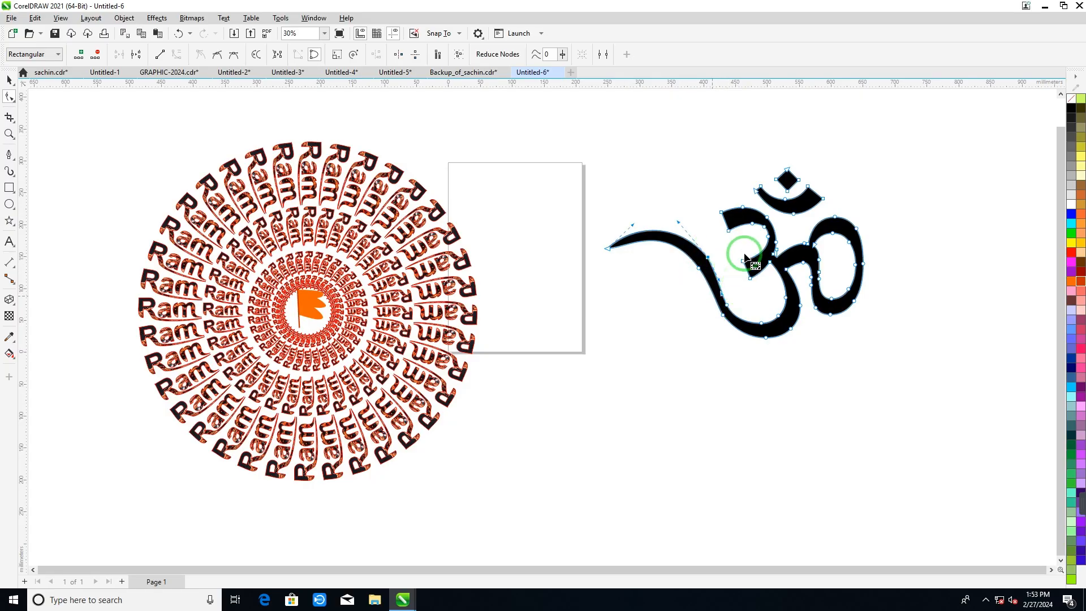
Step: Fill the reshaped Om symbol with orange and deselect it
{"action": "scroll", "coordinate": [741, 238], "scroll_direction": "down", "scroll_amount": 3}
{"action": "left_click", "coordinate": [1073, 280]}
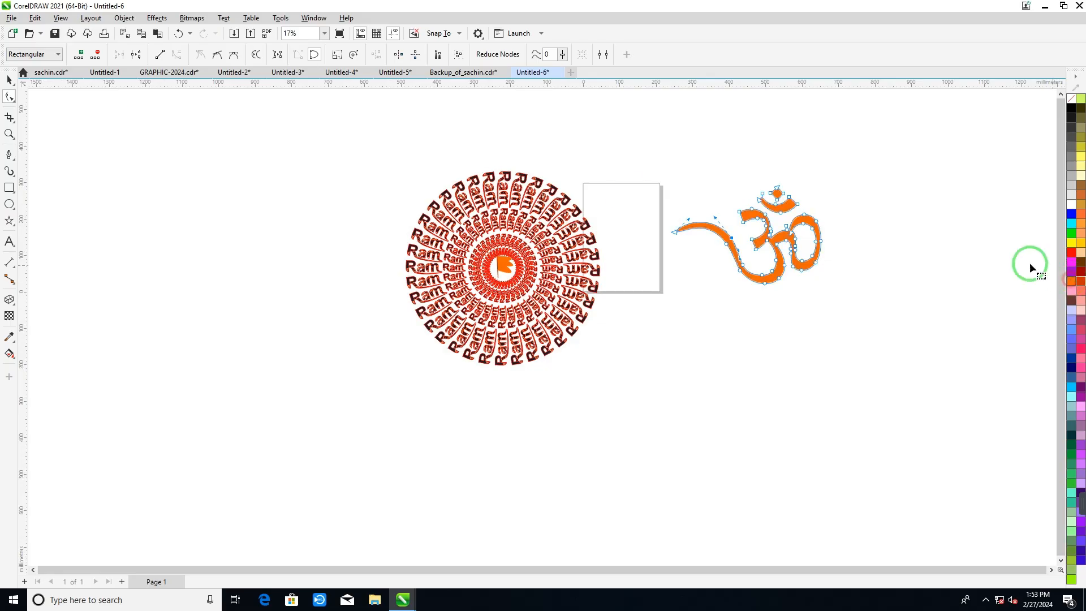
{"action": "left_click", "coordinate": [7, 81]}
{"action": "left_click", "coordinate": [253, 201]}
{"action": "left_click", "coordinate": [650, 231]}
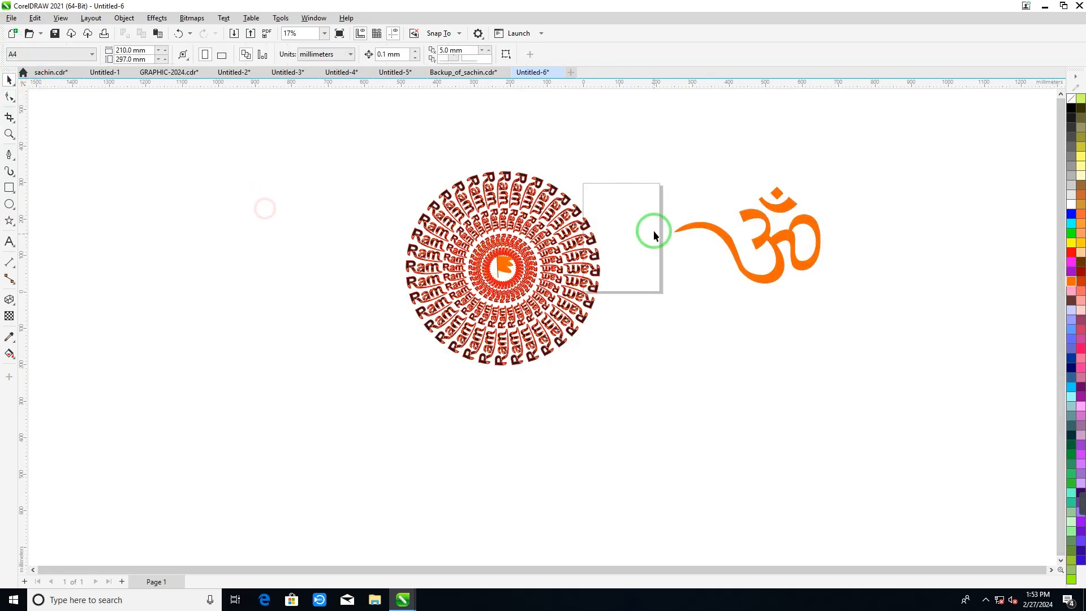
Step: Try salmon and pink fills on the Om symbol, and return it to orange
{"action": "left_click", "coordinate": [744, 199]}
{"action": "left_click", "coordinate": [1081, 308]}
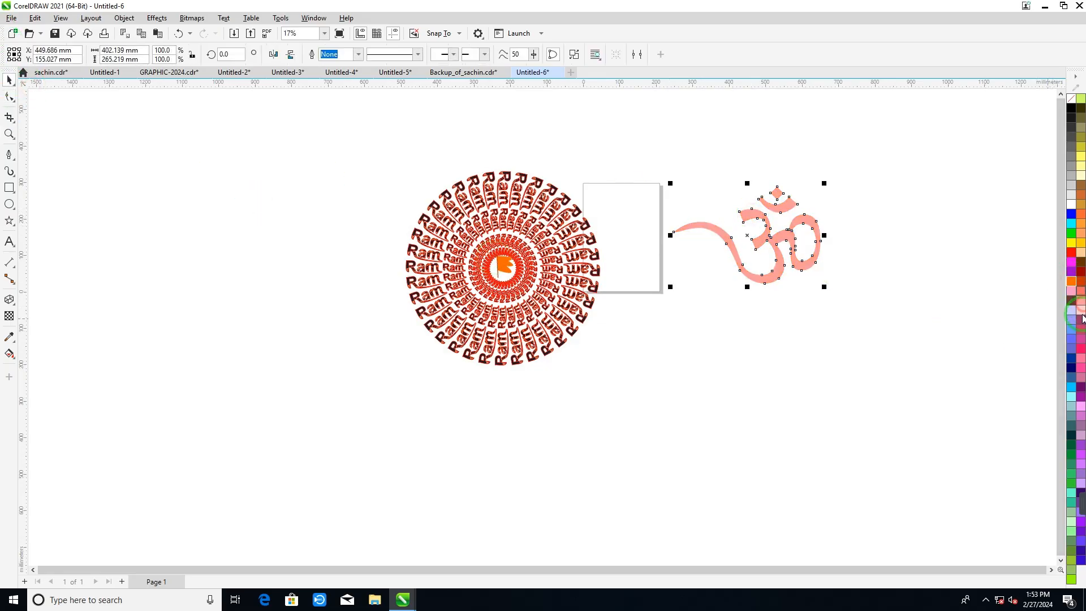
{"action": "left_click", "coordinate": [1081, 334]}
{"action": "left_click", "coordinate": [1080, 342]}
{"action": "left_click", "coordinate": [1071, 281]}
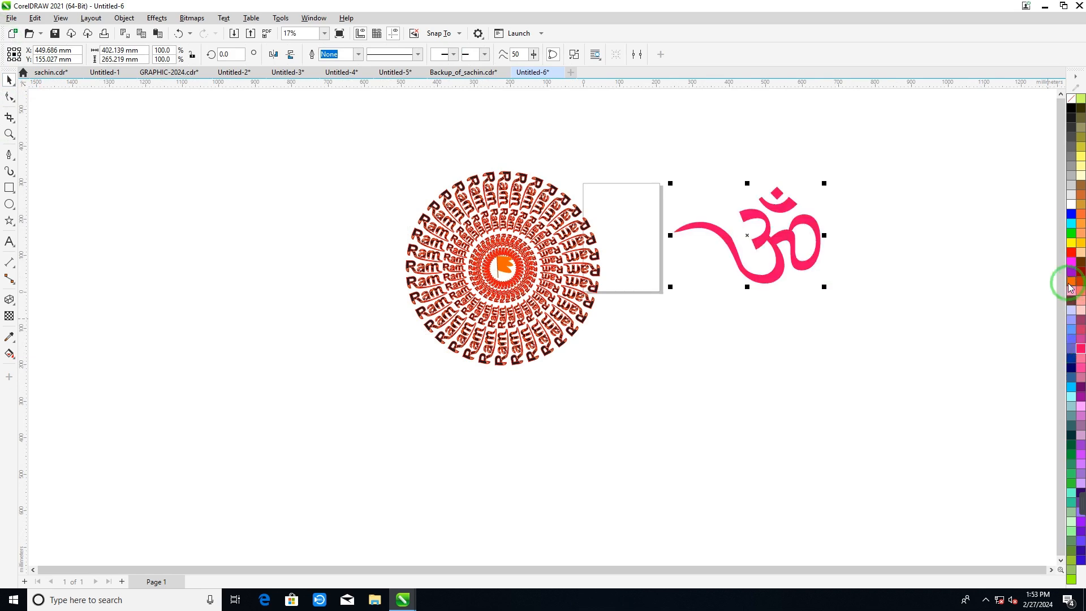
Step: Enlarge the Ram ring design to about 998 mm across, well clear of the page, and move the Om symbol farther away from it
{"action": "left_click_drag", "start_coordinate": [549, 274], "coordinate": [516, 497]}
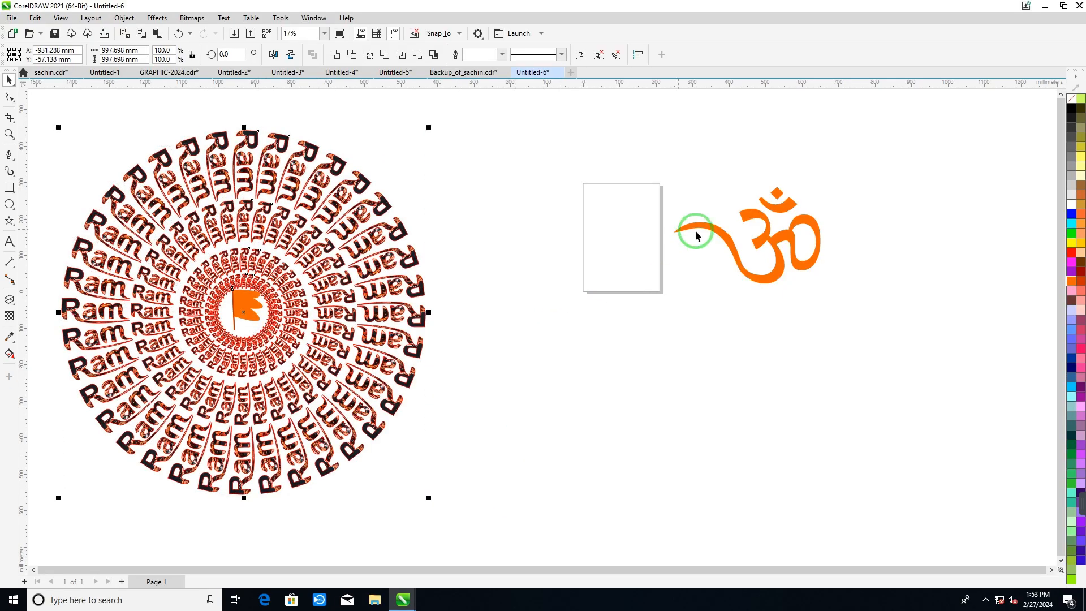
{"action": "left_click_drag", "start_coordinate": [702, 232], "coordinate": [757, 173]}
Step: Shrink the Om proportionally to about 105 by 69 mm, move it nearer the page, and set its rotation centre well below it
{"action": "left_click", "coordinate": [816, 192]}
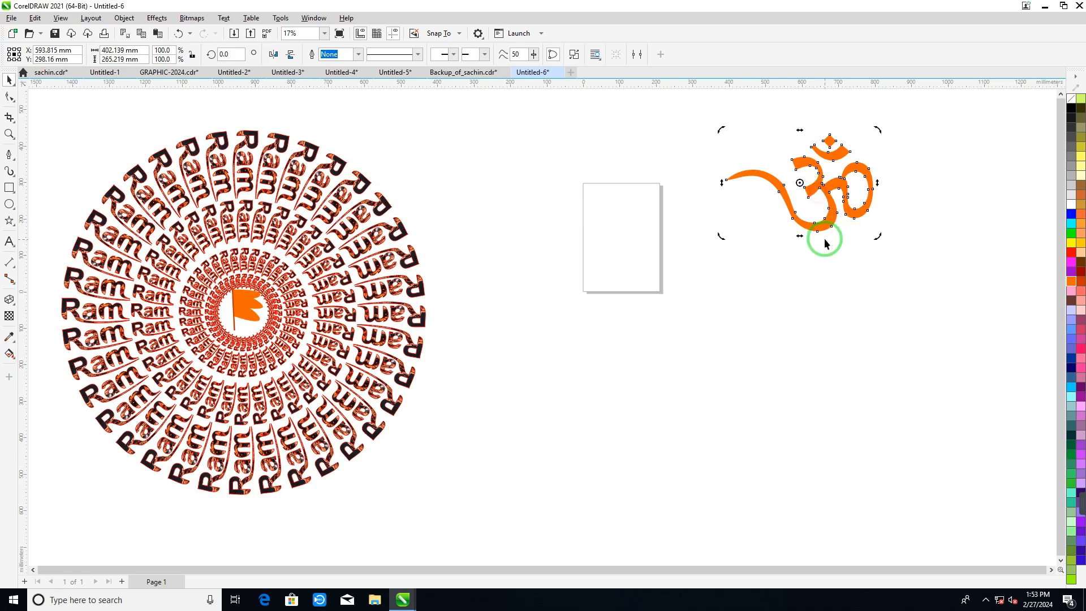
{"action": "left_click", "coordinate": [735, 177]}
{"action": "left_click_drag", "start_coordinate": [724, 233], "coordinate": [833, 204]}
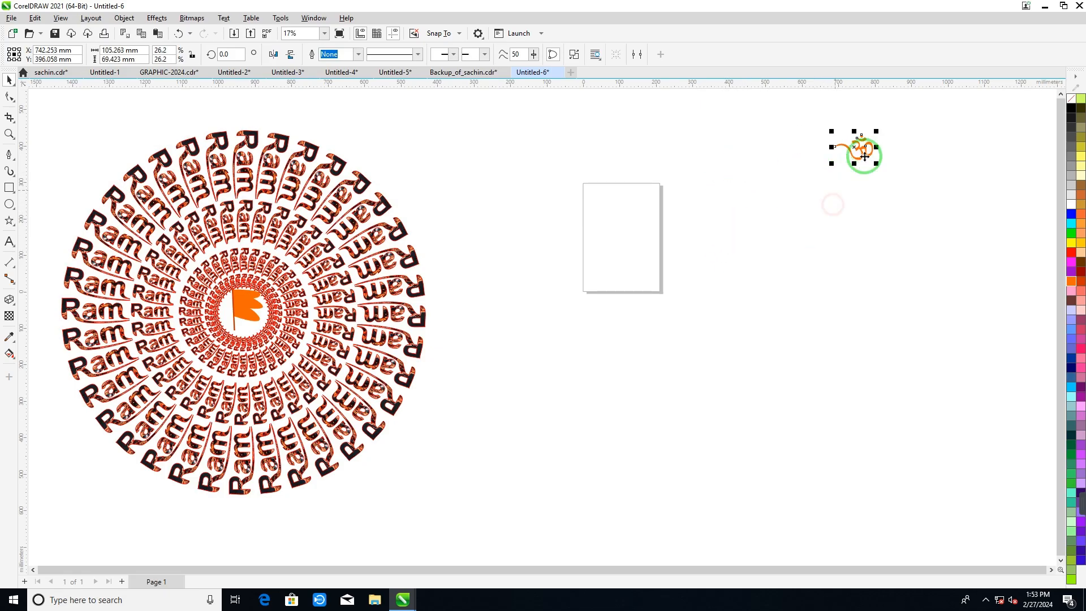
{"action": "left_click_drag", "start_coordinate": [864, 156], "coordinate": [772, 198]}
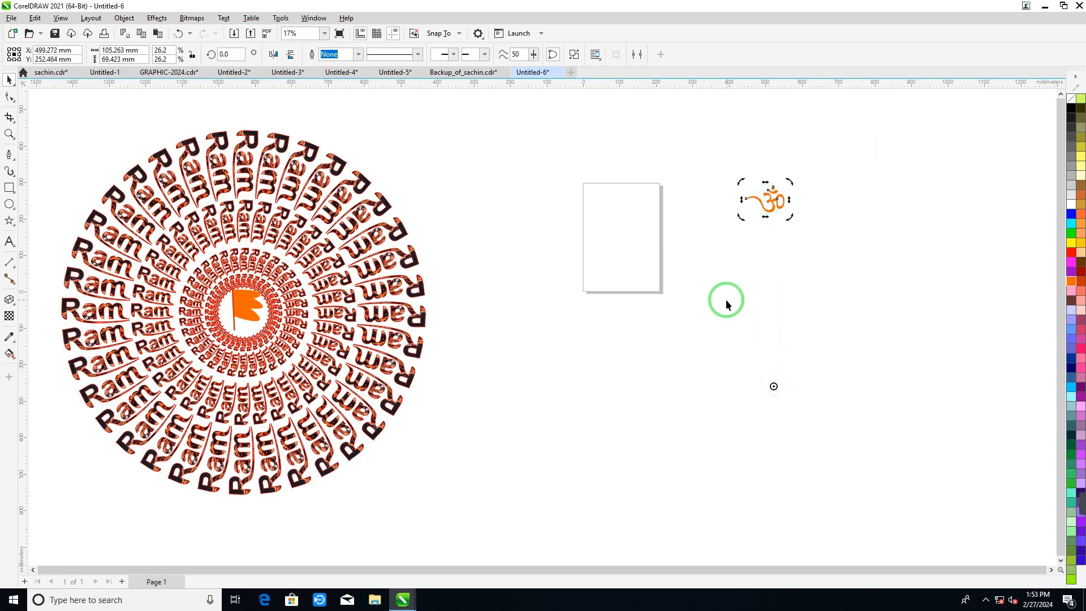
Step: Build a ring of Om symbols by rotating 35 copies at 10° around the lowered rotation centre
{"action": "key", "text": "alt+F8"}
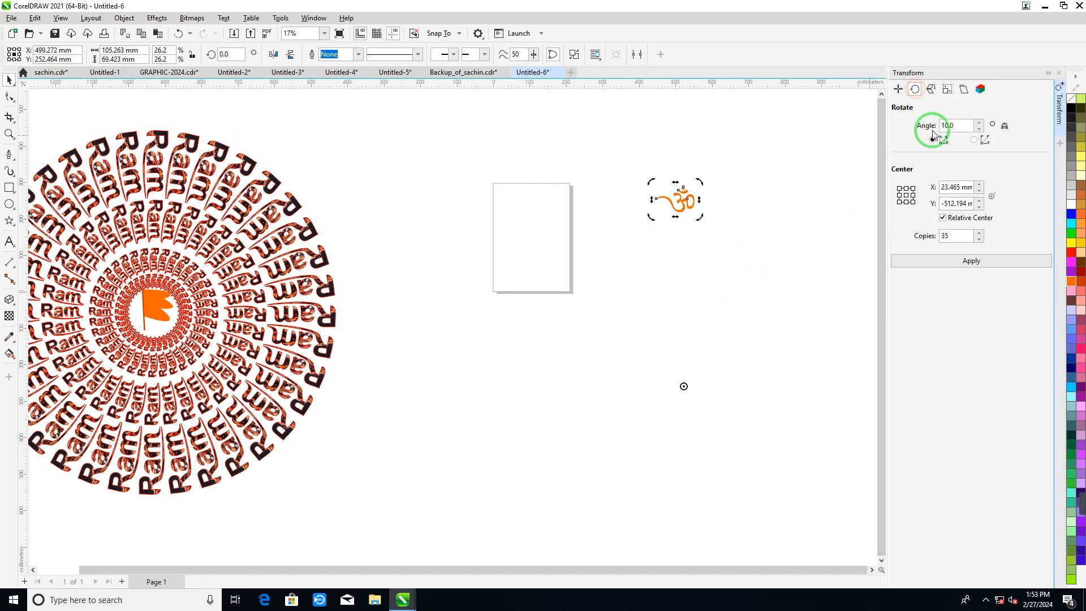
{"action": "left_click", "coordinate": [957, 125]}
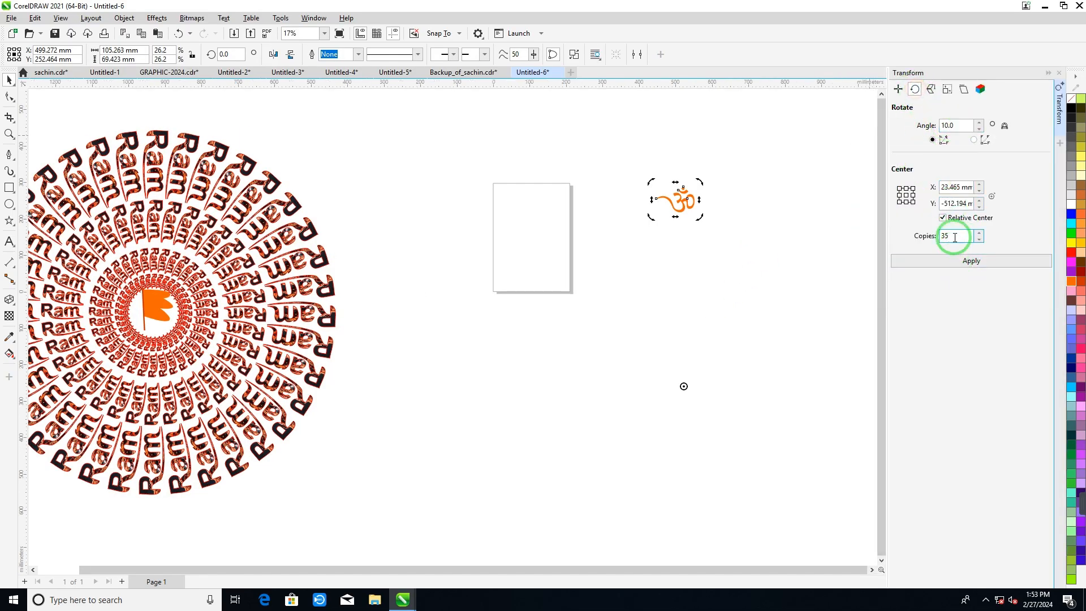
{"action": "left_click", "coordinate": [958, 122]}
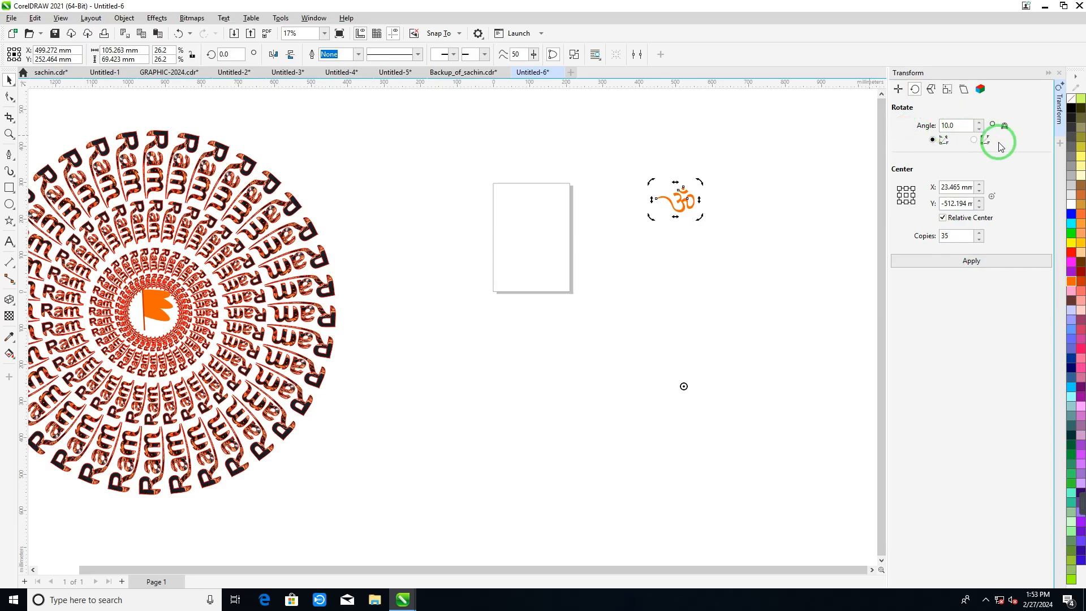
{"action": "left_click", "coordinate": [965, 131]}
{"action": "type", "text": "1"}
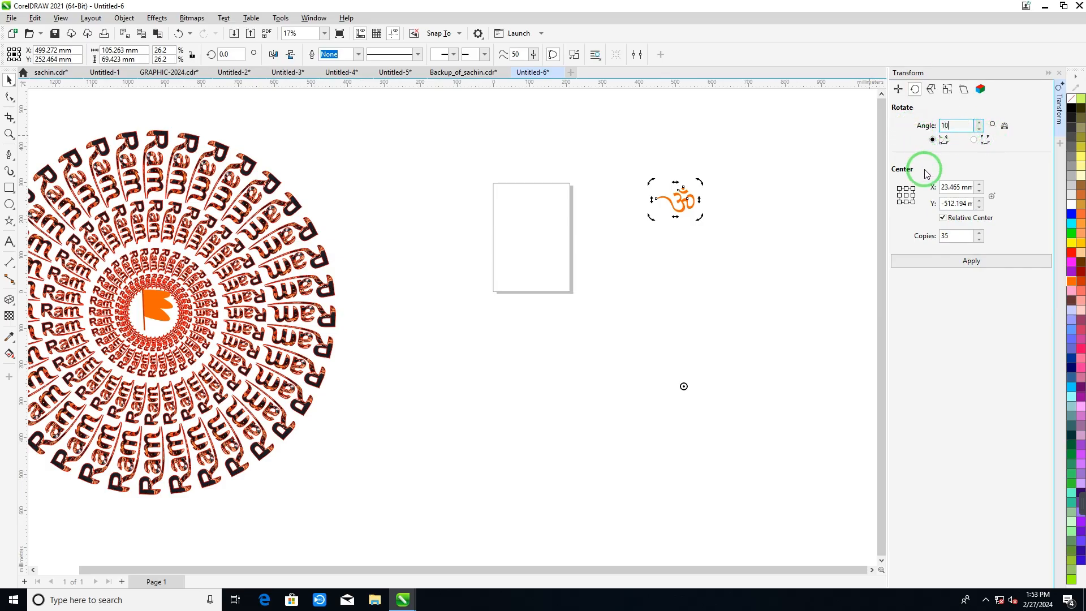
{"action": "left_click", "coordinate": [933, 235]}
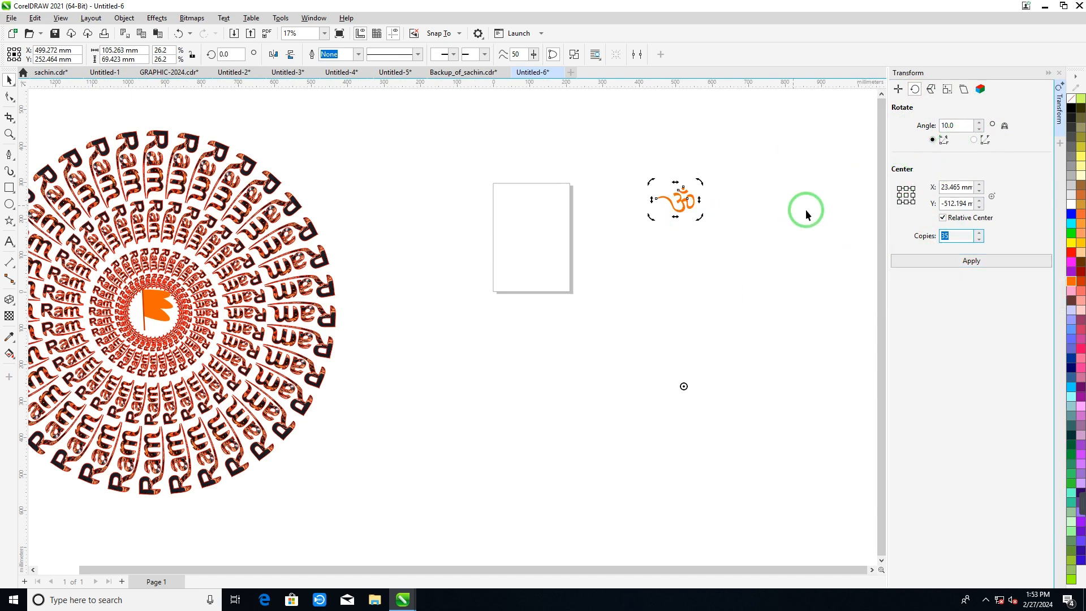
{"action": "left_click", "coordinate": [940, 262]}
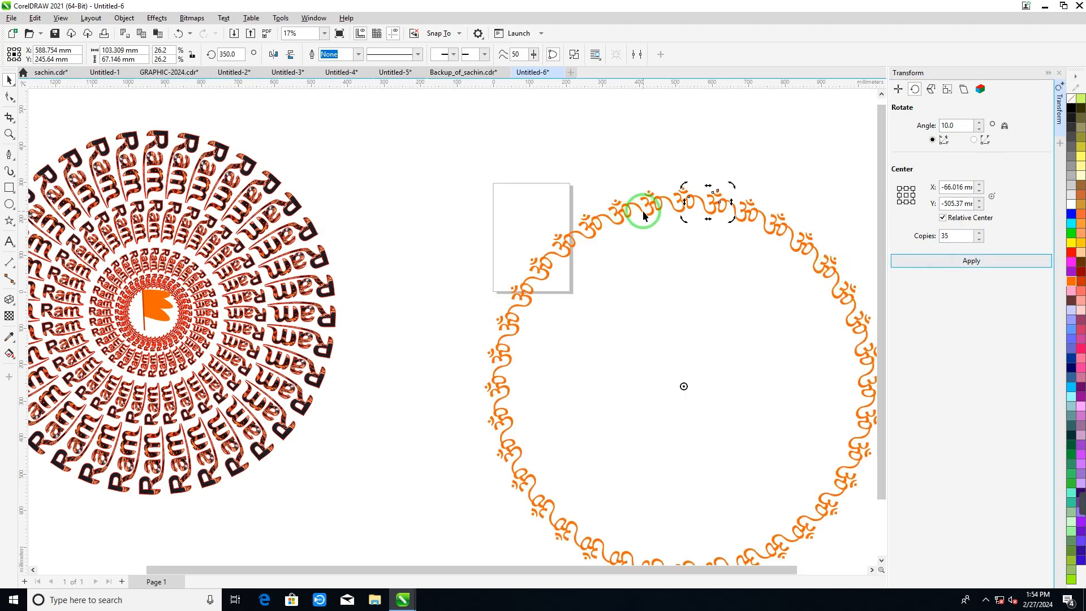
Step: Undo the ring of rotated Om copies
{"action": "scroll", "coordinate": [643, 212], "scroll_direction": "down", "scroll_amount": 1}
{"action": "left_click_drag", "start_coordinate": [461, 145], "coordinate": [837, 512]}
{"action": "key", "text": "ctrl+z"}
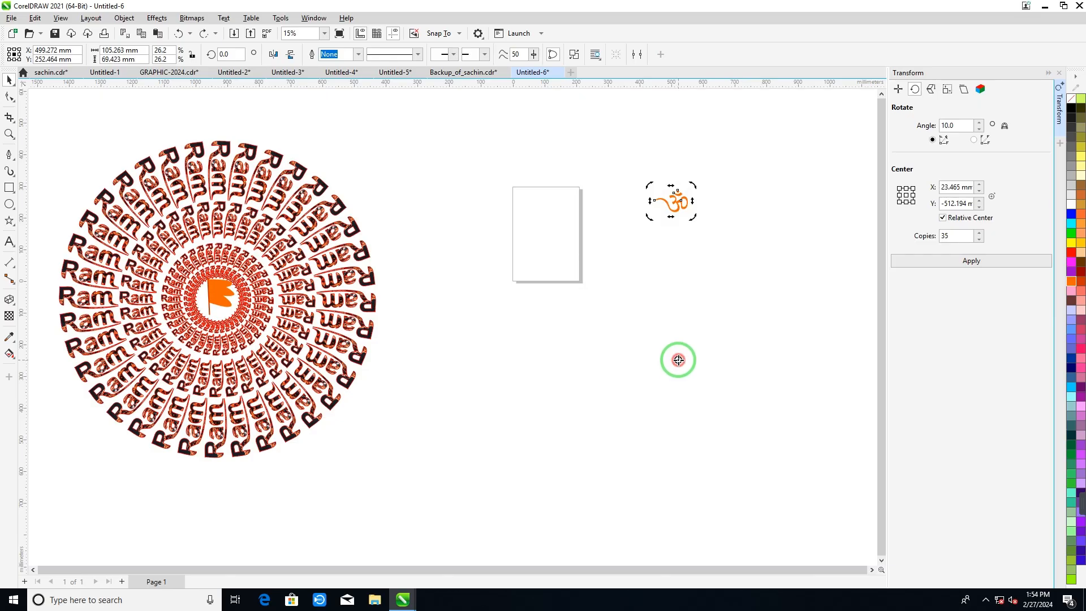
Step: Rotate 35 copies of the Om at 10° around a slightly raised rotation centre, and group the resulting ring
{"action": "left_click", "coordinate": [942, 262]}
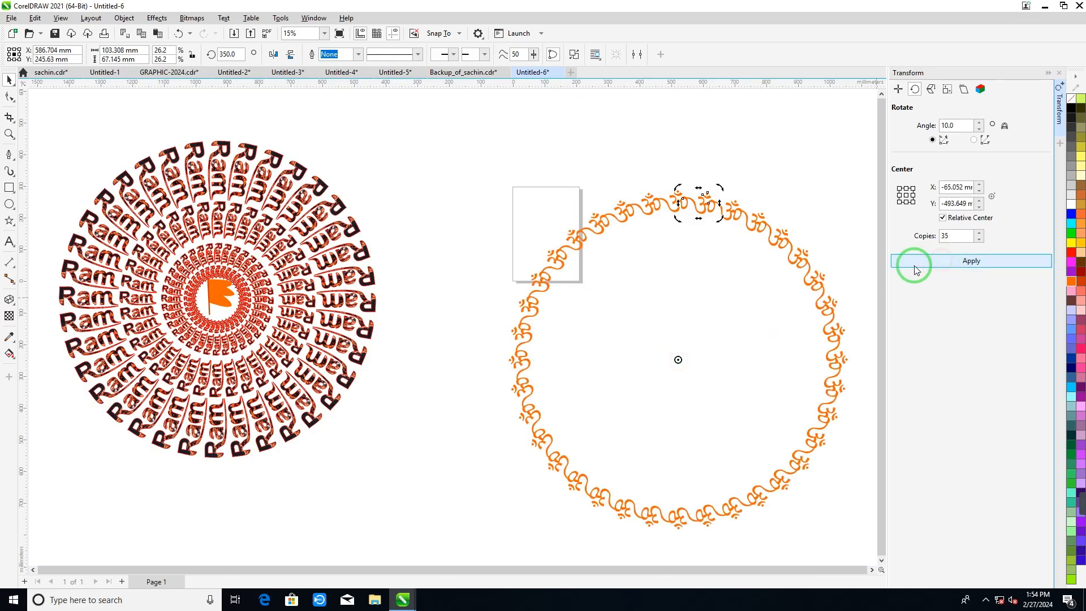
{"action": "left_click_drag", "start_coordinate": [506, 161], "coordinate": [857, 540]}
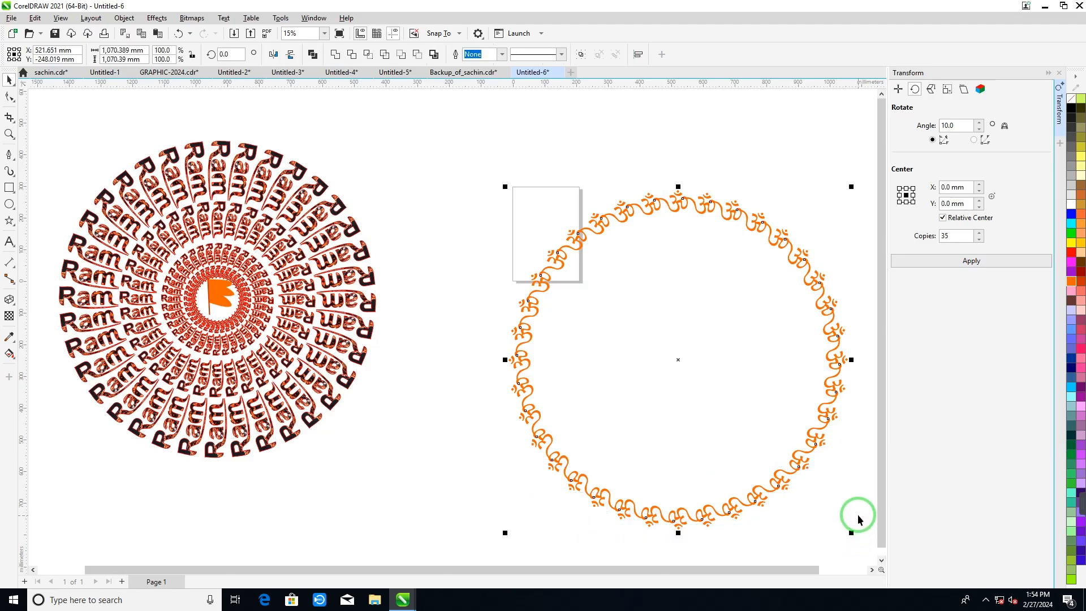
{"action": "key", "text": "ctrl+g"}
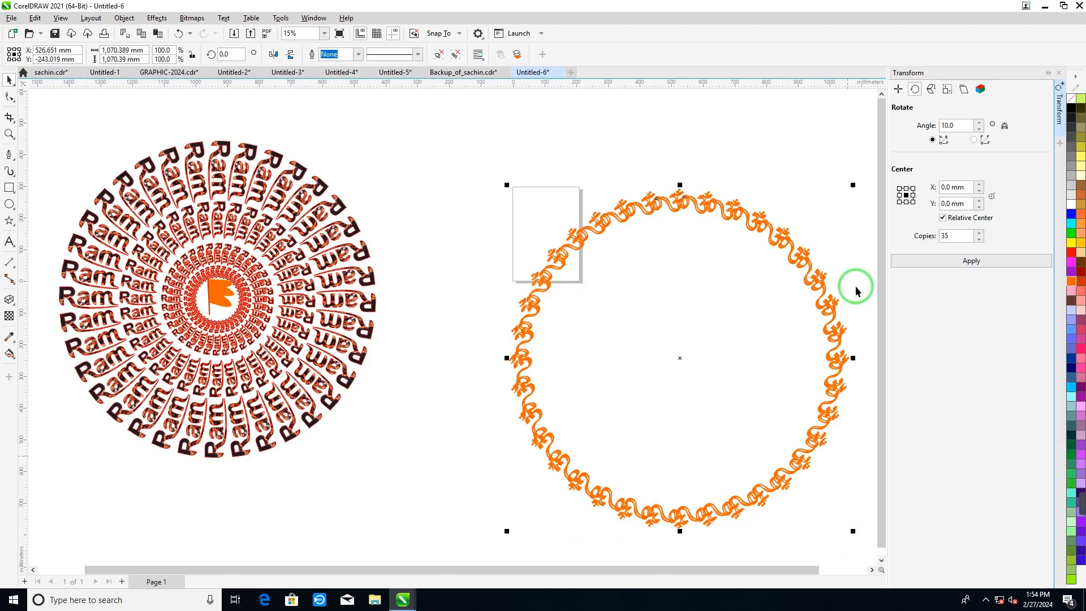
Step: Duplicate the Om ring and shrink the copy to about 925 mm across inside the original
{"action": "left_click_drag", "start_coordinate": [851, 187], "coordinate": [833, 210]}
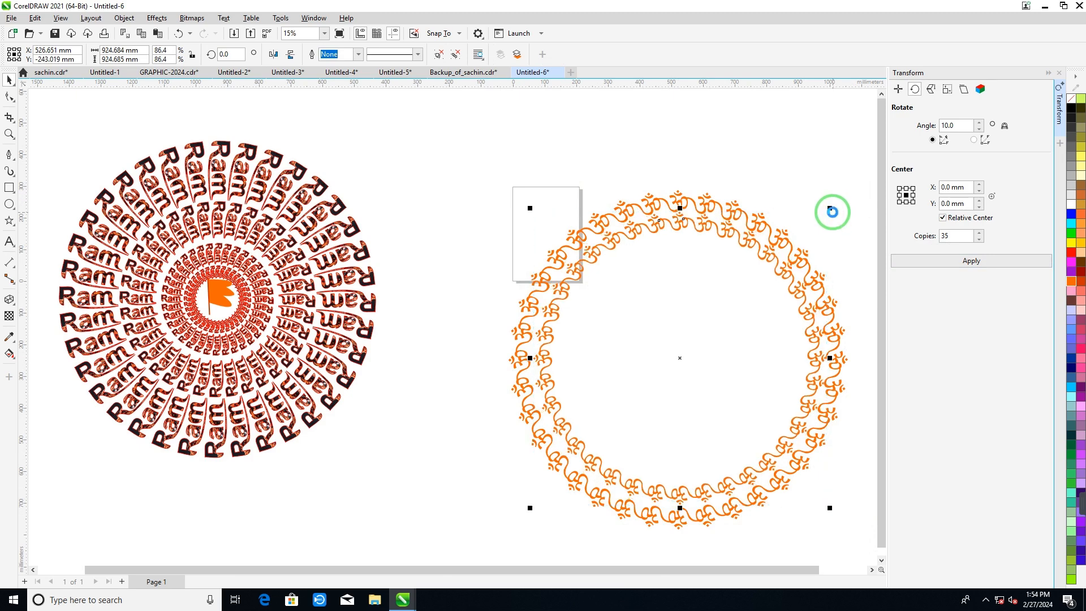
Step: Repeat the shrinking duplication of the Om ring seven more times, down to an innermost ring about 219 mm across
{"action": "key", "text": "ctrl+d"}
{"action": "key", "text": "ctrl+d"}
{"action": "key", "text": "ctrl+d"}
{"action": "key", "text": "ctrl+d"}
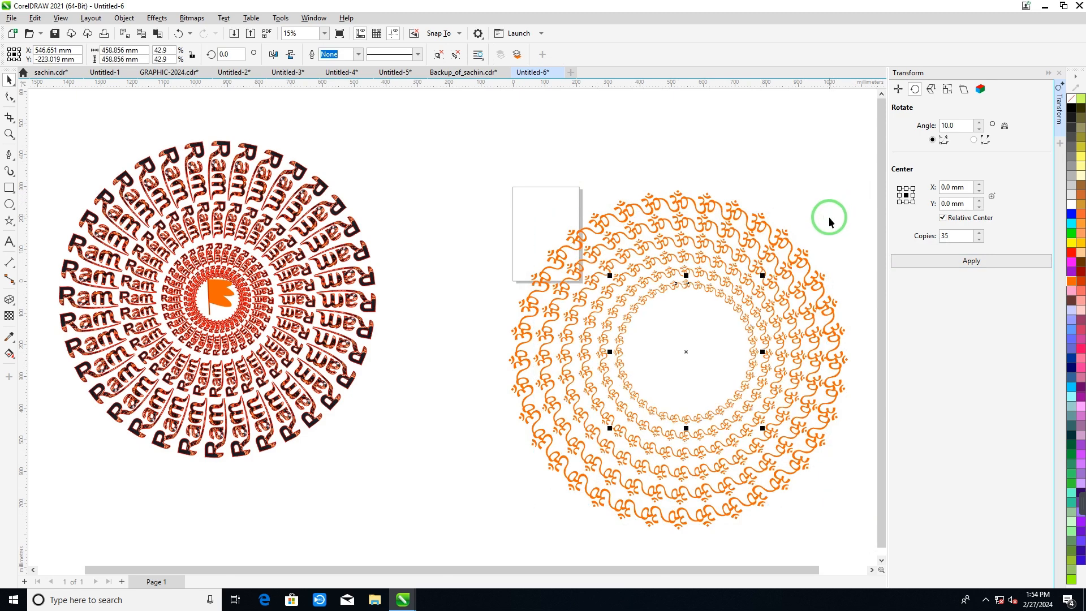
{"action": "key", "text": "ctrl+d"}
{"action": "key", "text": "ctrl+d"}
{"action": "key", "text": "ctrl+d"}
Step: Select all the nested Om rings and align them horizontally and vertically on a common centre
{"action": "left_click_drag", "start_coordinate": [448, 172], "coordinate": [851, 526]}
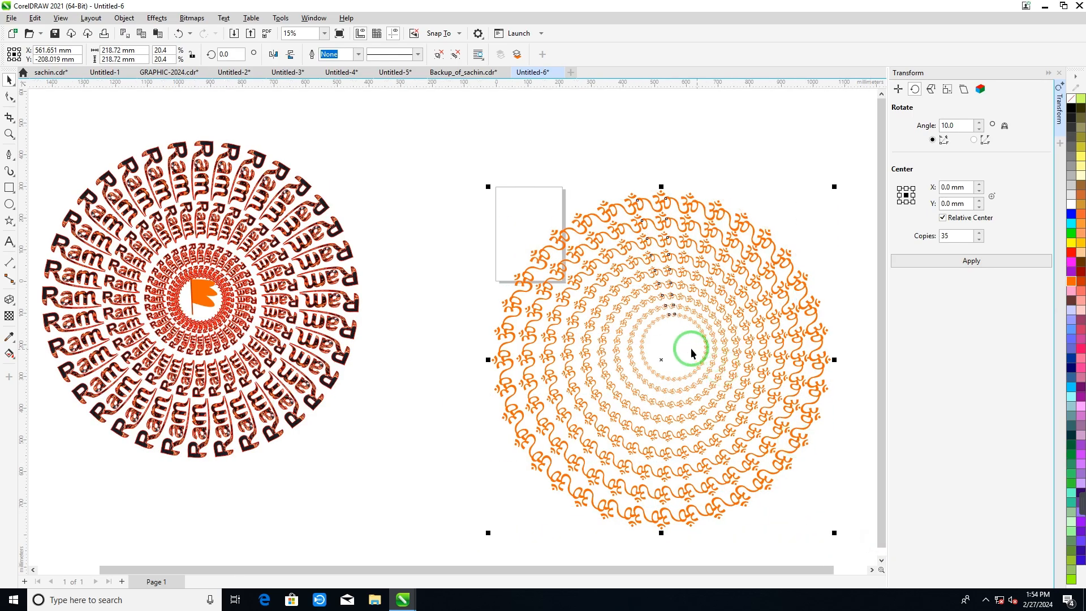
{"action": "left_click_drag", "start_coordinate": [454, 171], "coordinate": [849, 551]}
{"action": "key", "text": "c"}
{"action": "key", "text": "e"}
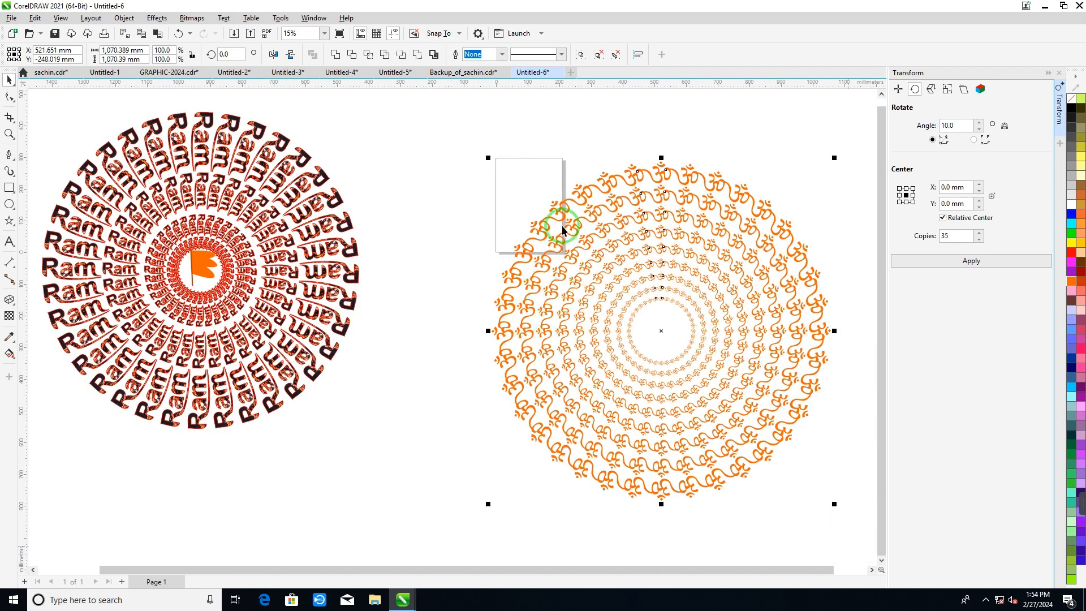
Step: Move the complete set of concentric Om rings up and closer to the Ram design
{"action": "left_click_drag", "start_coordinate": [480, 147], "coordinate": [833, 504]}
{"action": "left_click", "coordinate": [613, 283]}
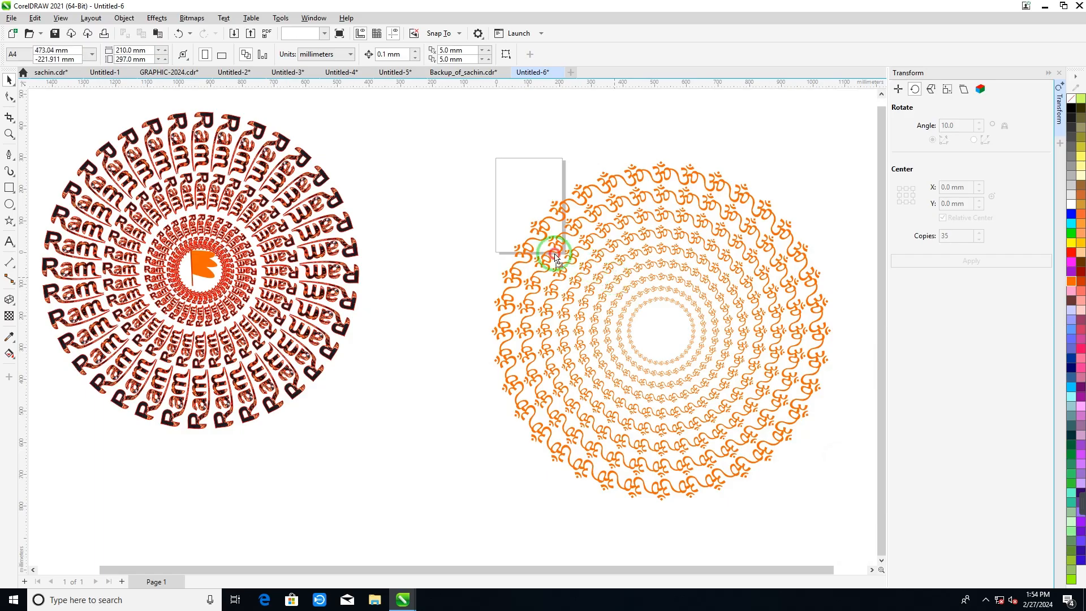
{"action": "left_click_drag", "start_coordinate": [555, 257], "coordinate": [473, 205]}
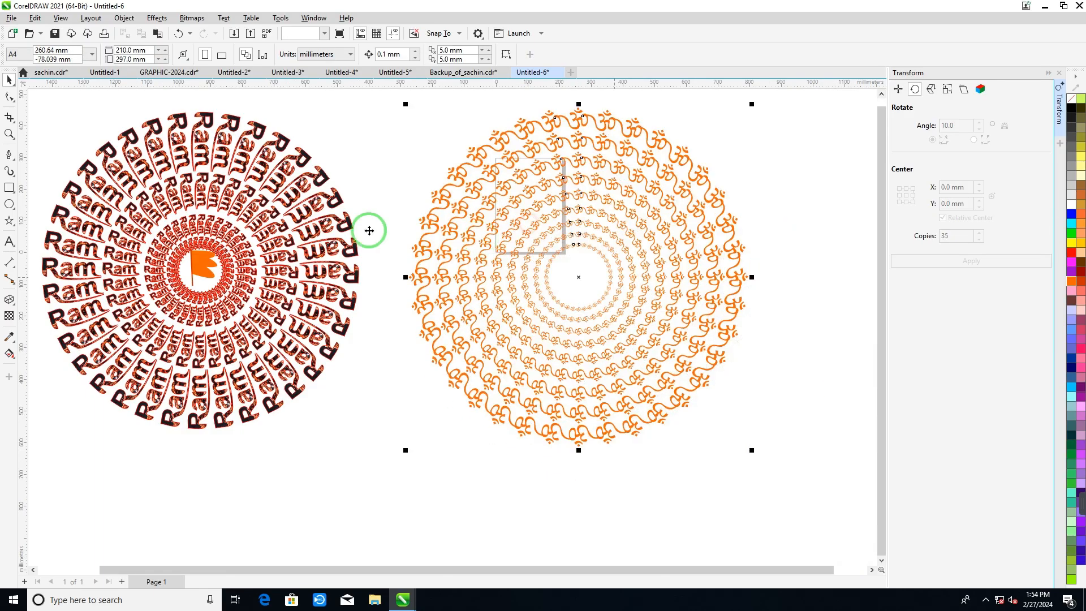
Step: Draw an orange-filled ellipse about 170 by 156 mm and centre it inside the innermost Om ring
{"action": "left_click", "coordinate": [9, 204]}
{"action": "left_click_drag", "start_coordinate": [546, 254], "coordinate": [604, 307]}
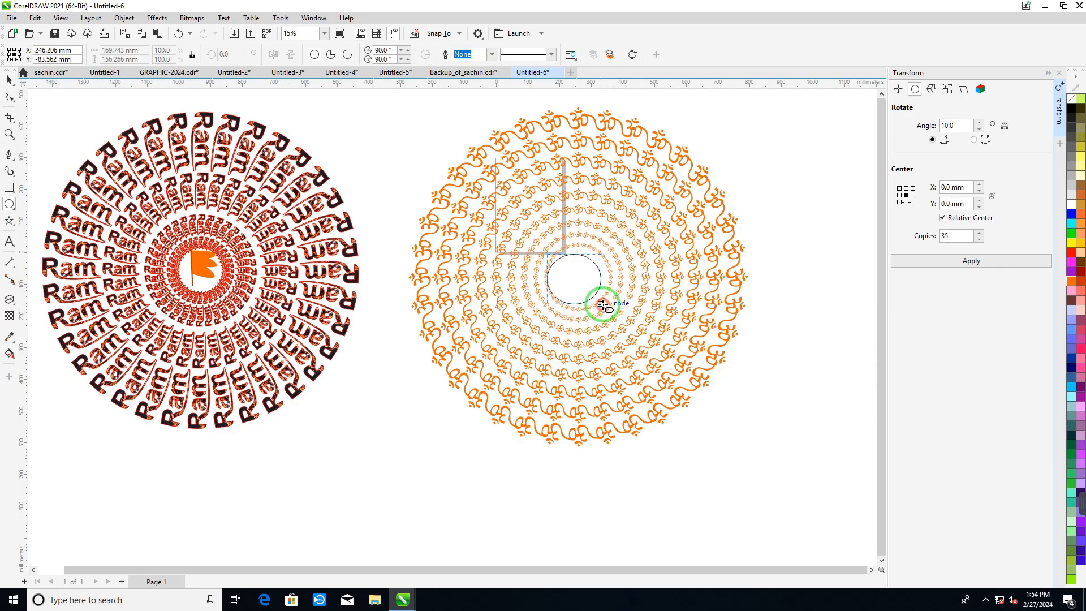
{"action": "left_click", "coordinate": [1071, 279]}
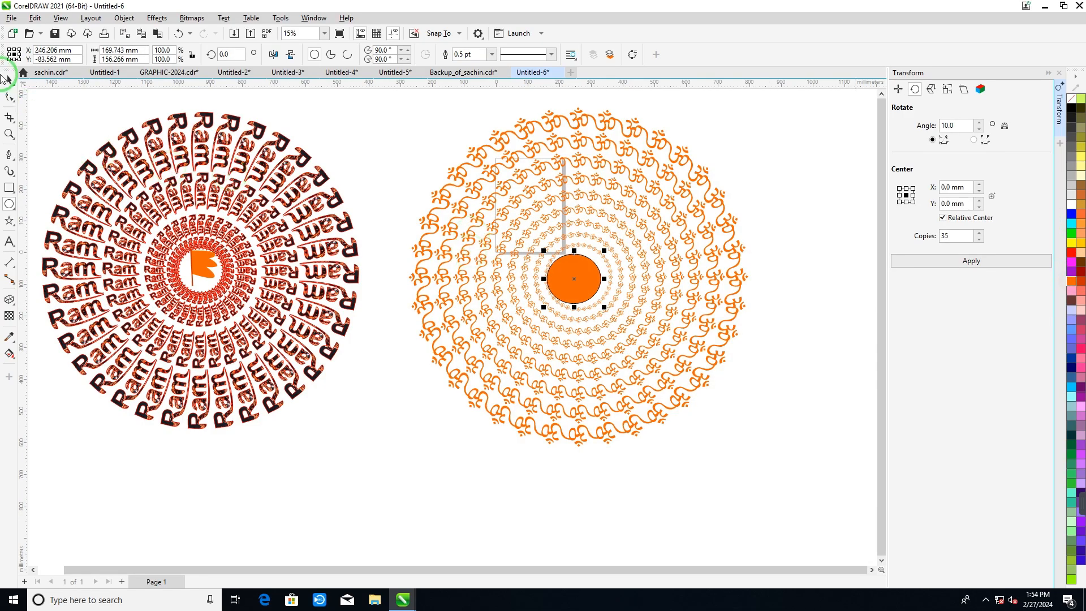
{"action": "left_click", "coordinate": [10, 83]}
{"action": "left_click_drag", "start_coordinate": [596, 281], "coordinate": [592, 279]}
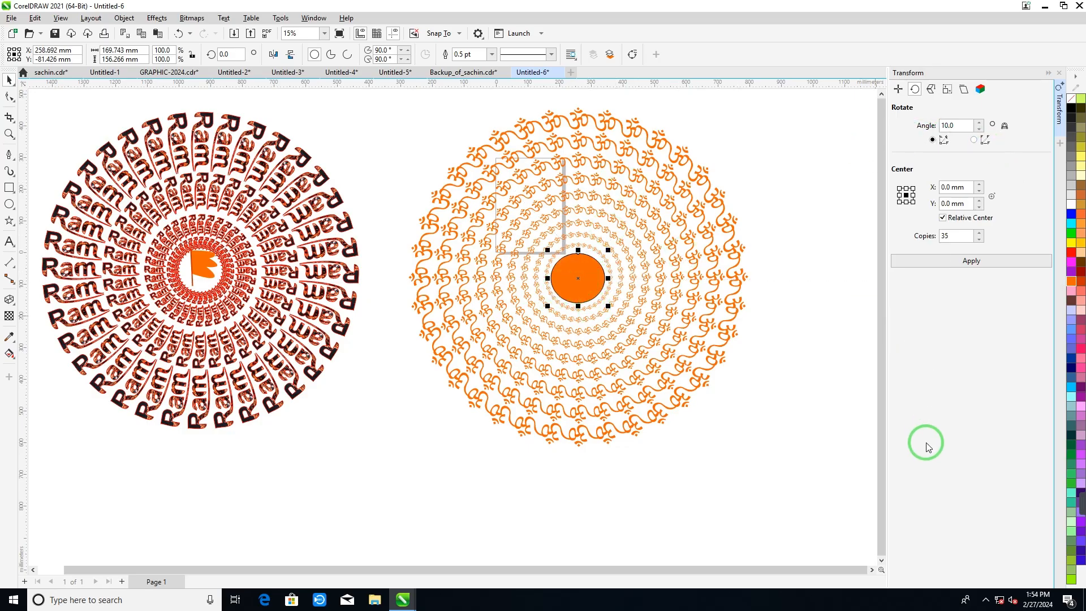
Step: Insert the Wingdings Om glyph on the orange ellipse at about 128 by 134 mm and colour its fill and outline white
{"action": "key", "text": "ctrl+F11"}
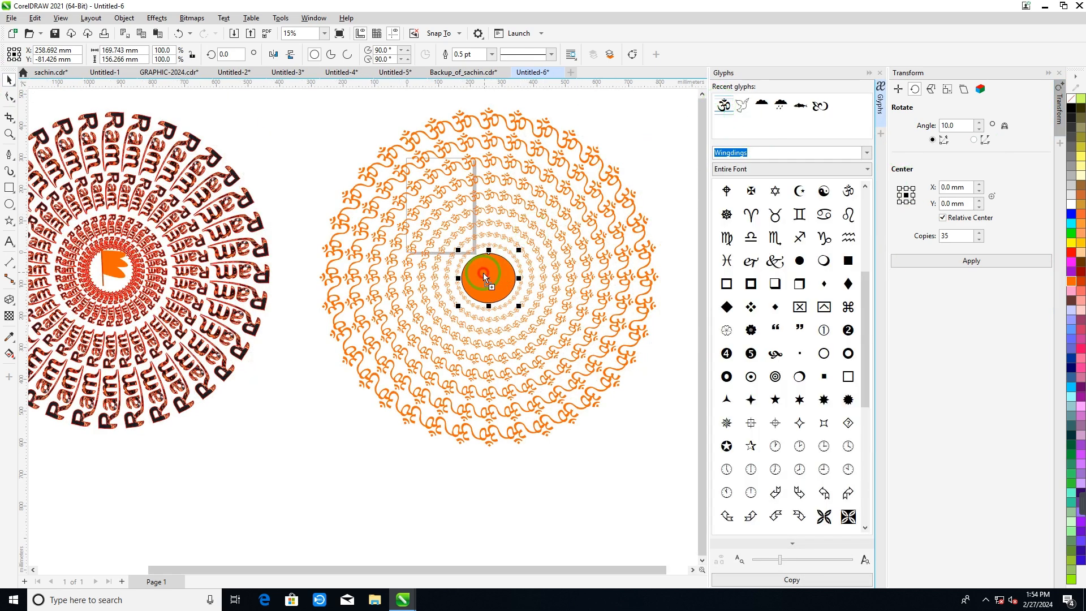
{"action": "mouse_move", "coordinate": [483, 272]}
{"action": "left_mouse_down"}
{"action": "mouse_move", "coordinate": [515, 306]}
{"action": "mouse_move", "coordinate": [487, 279]}
{"action": "left_mouse_up"}
{"action": "left_click", "coordinate": [1070, 204]}
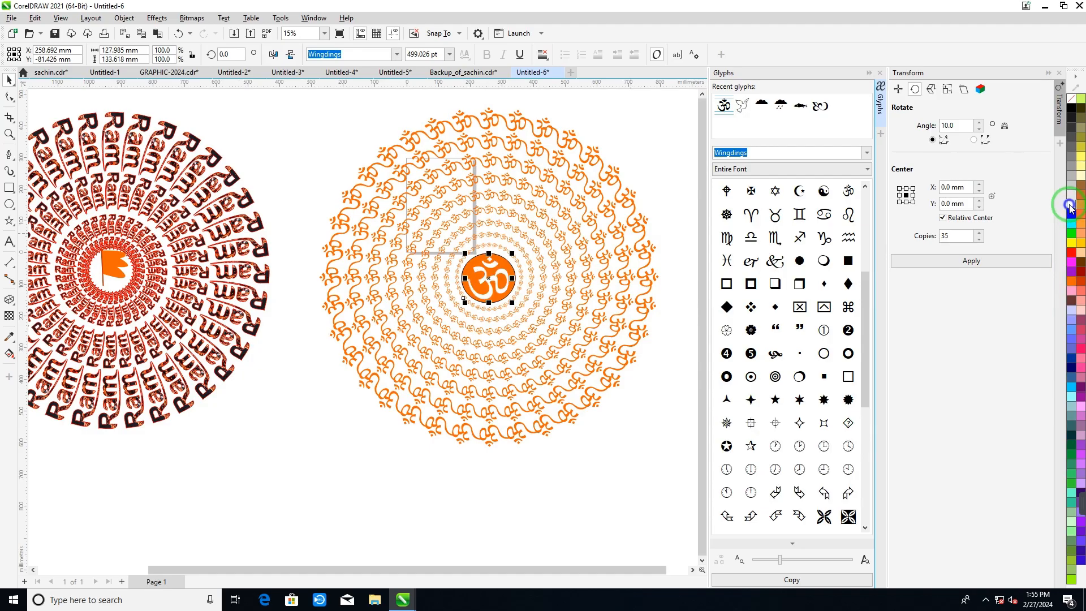
{"action": "right_click", "coordinate": [1069, 206]}
Step: Close the Glyphs and Transform dockers to free up the drawing area
{"action": "left_click", "coordinate": [879, 72]}
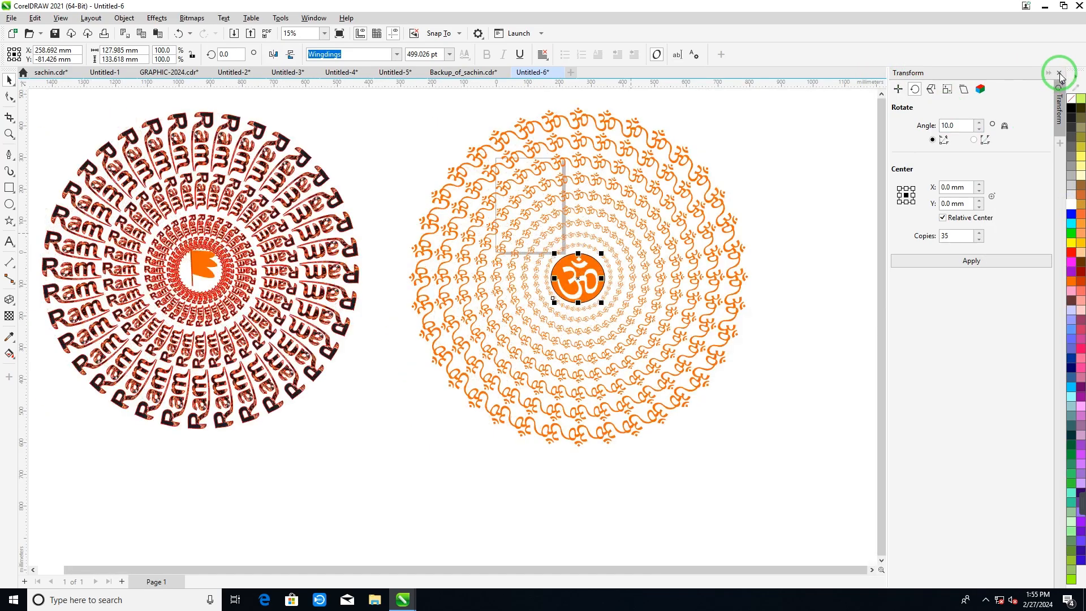
{"action": "left_click", "coordinate": [1059, 72]}
{"action": "left_click", "coordinate": [707, 380]}
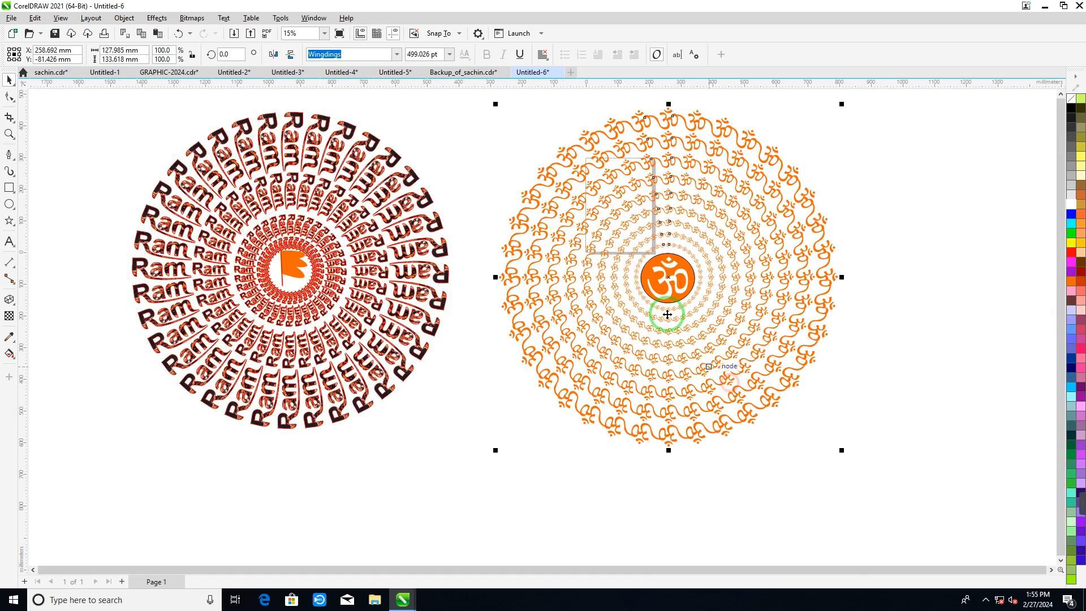
Step: Set the outline width of the orange centre ellipse to None
{"action": "left_click", "coordinate": [645, 265]}
{"action": "left_click", "coordinate": [472, 51]}
{"action": "left_click", "coordinate": [492, 54]}
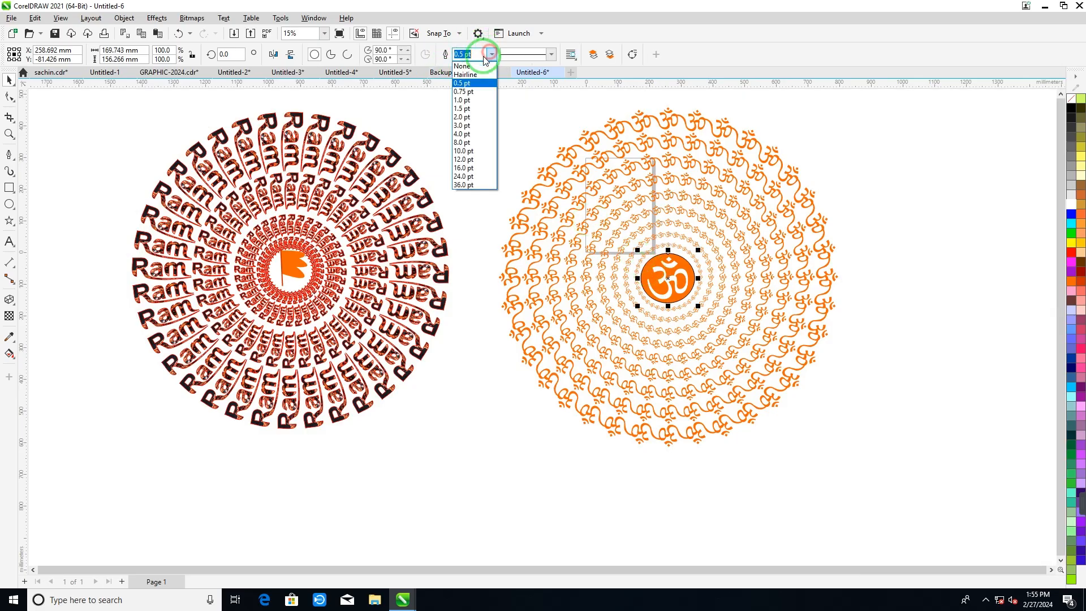
{"action": "left_click", "coordinate": [471, 69]}
{"action": "scroll", "coordinate": [439, 119], "scroll_direction": "up", "scroll_amount": 1}
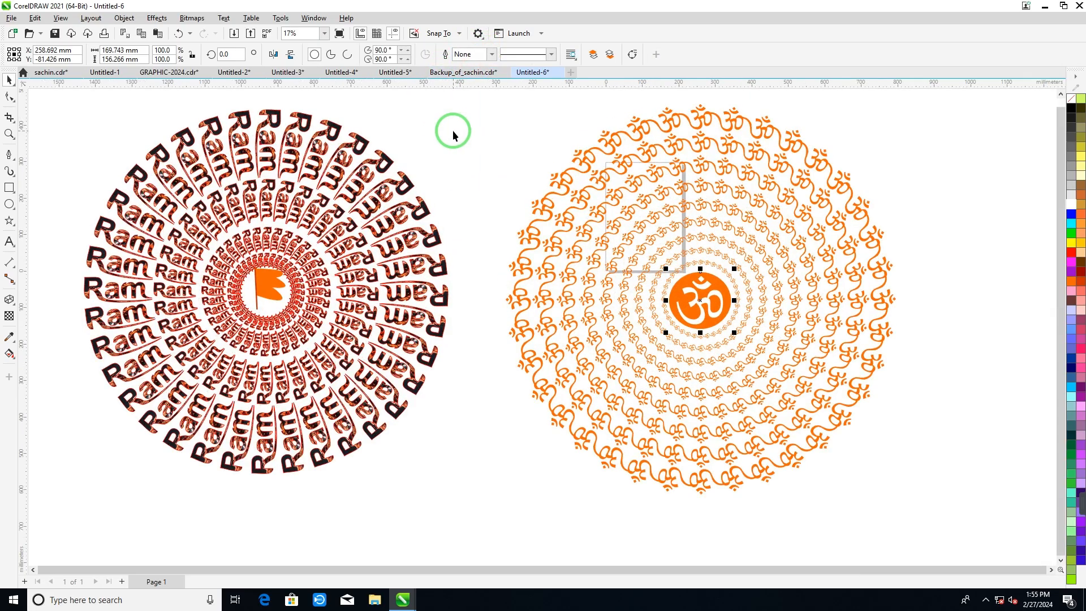